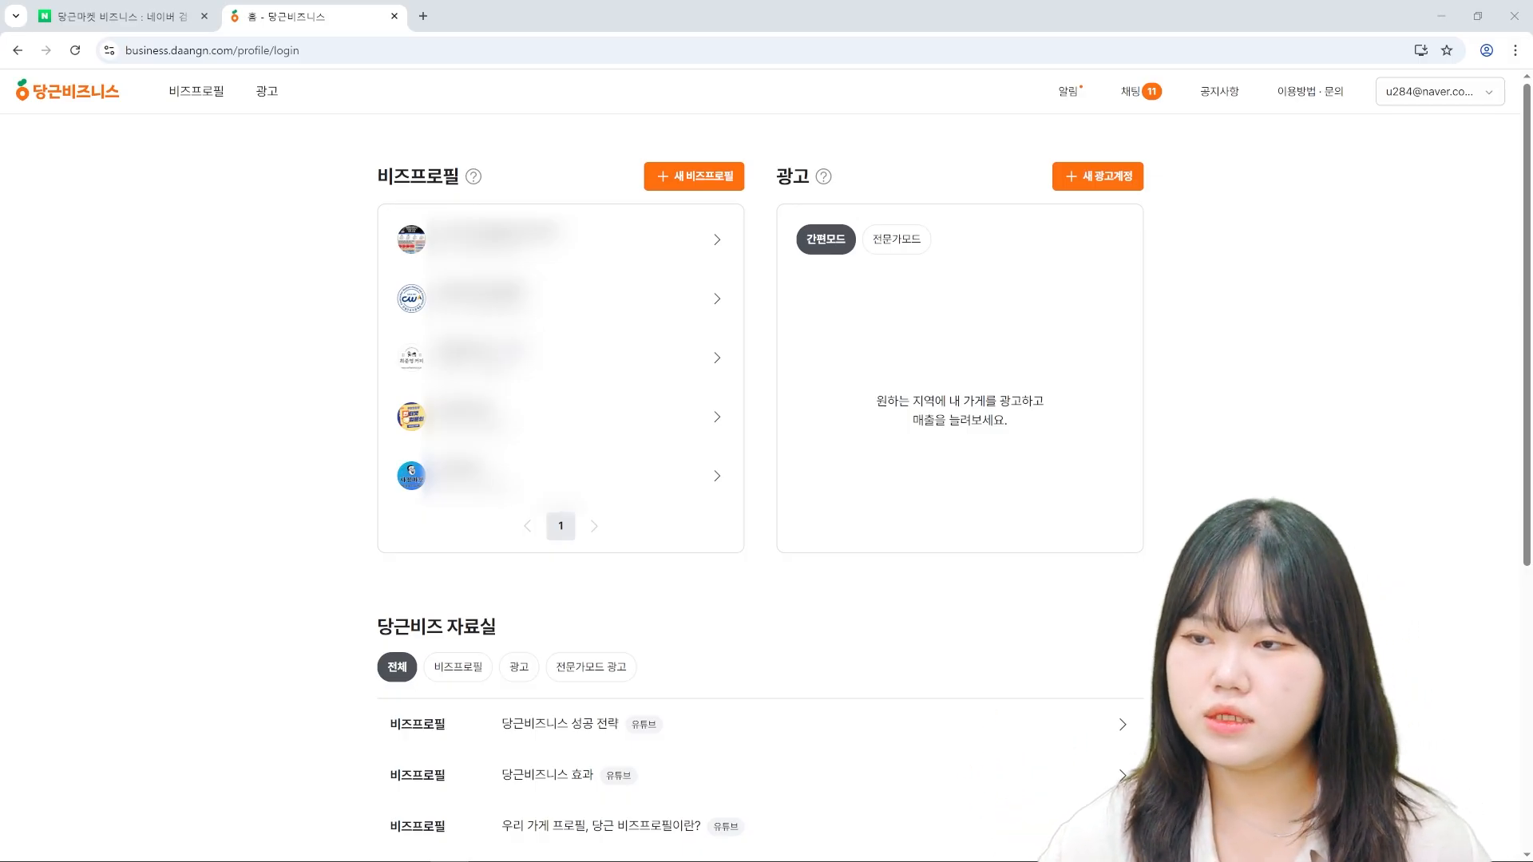
- Open the ad management page from the first business profile, hiding the webinar pop-up for 3 days
click(699, 247)
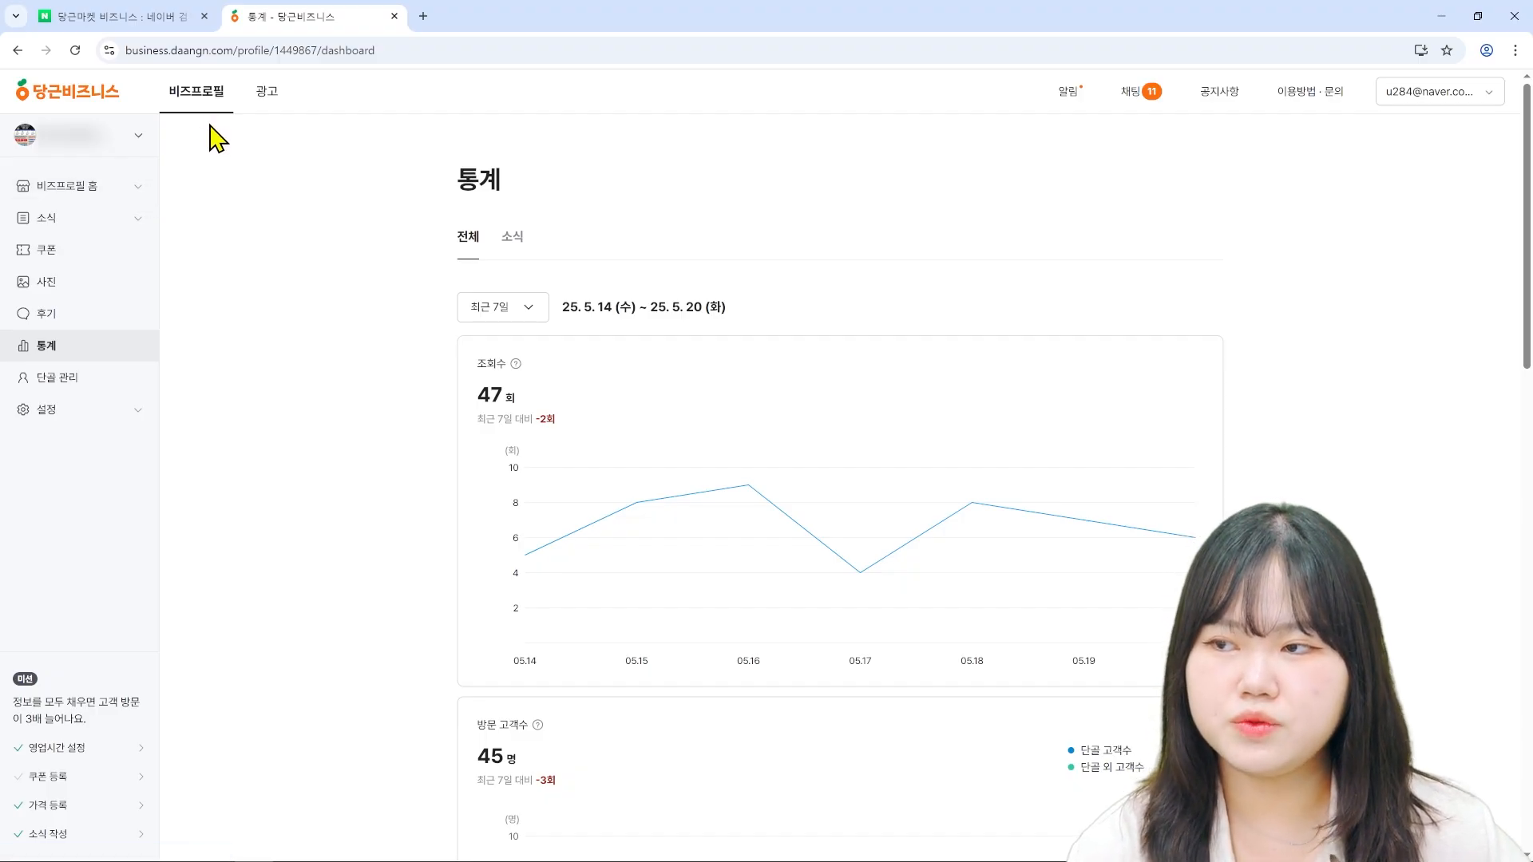
click(271, 104)
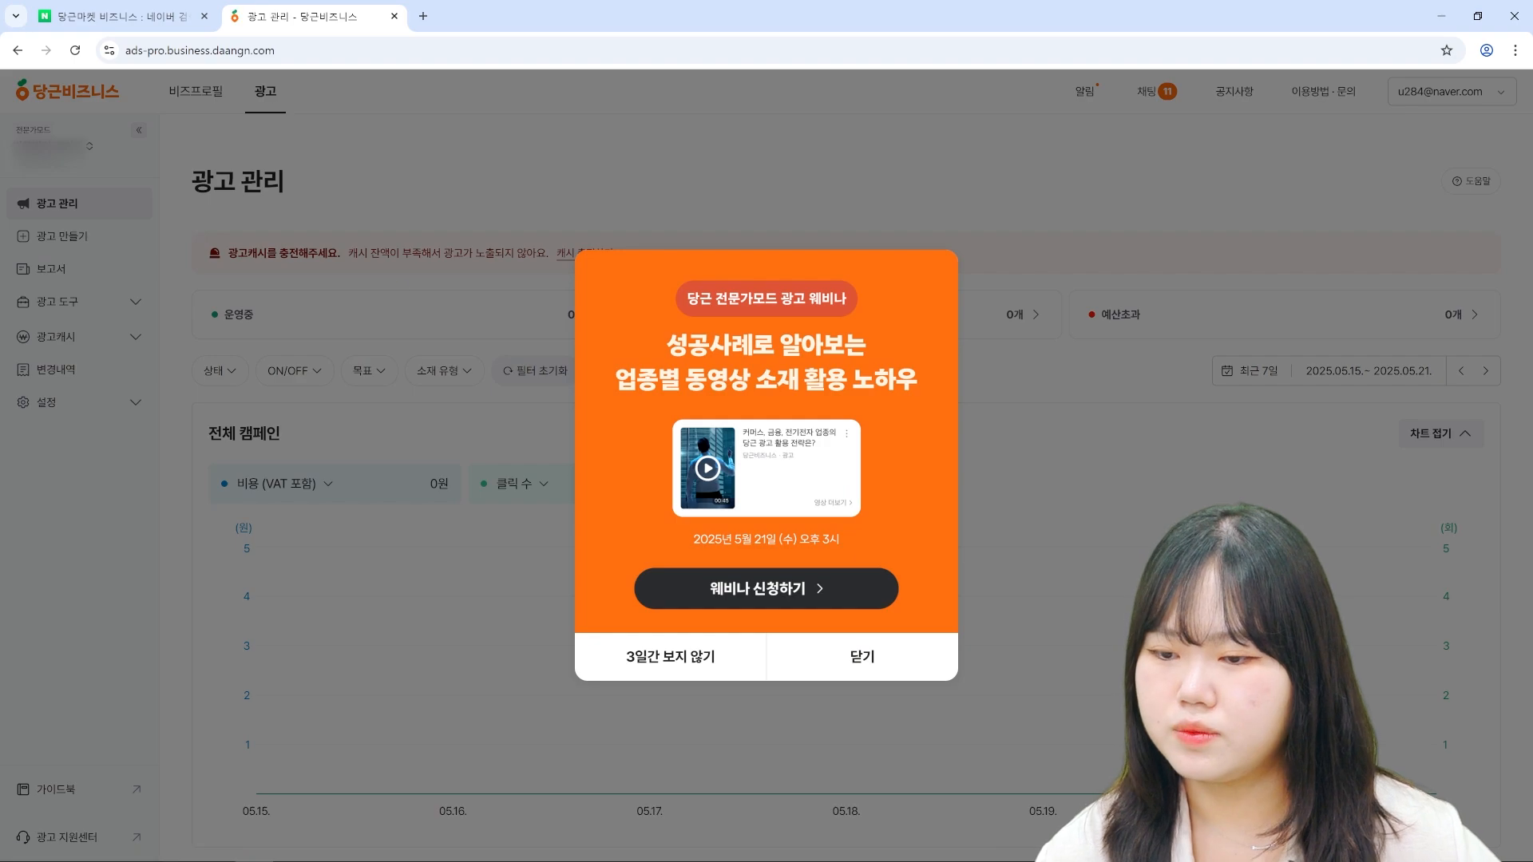
click(721, 665)
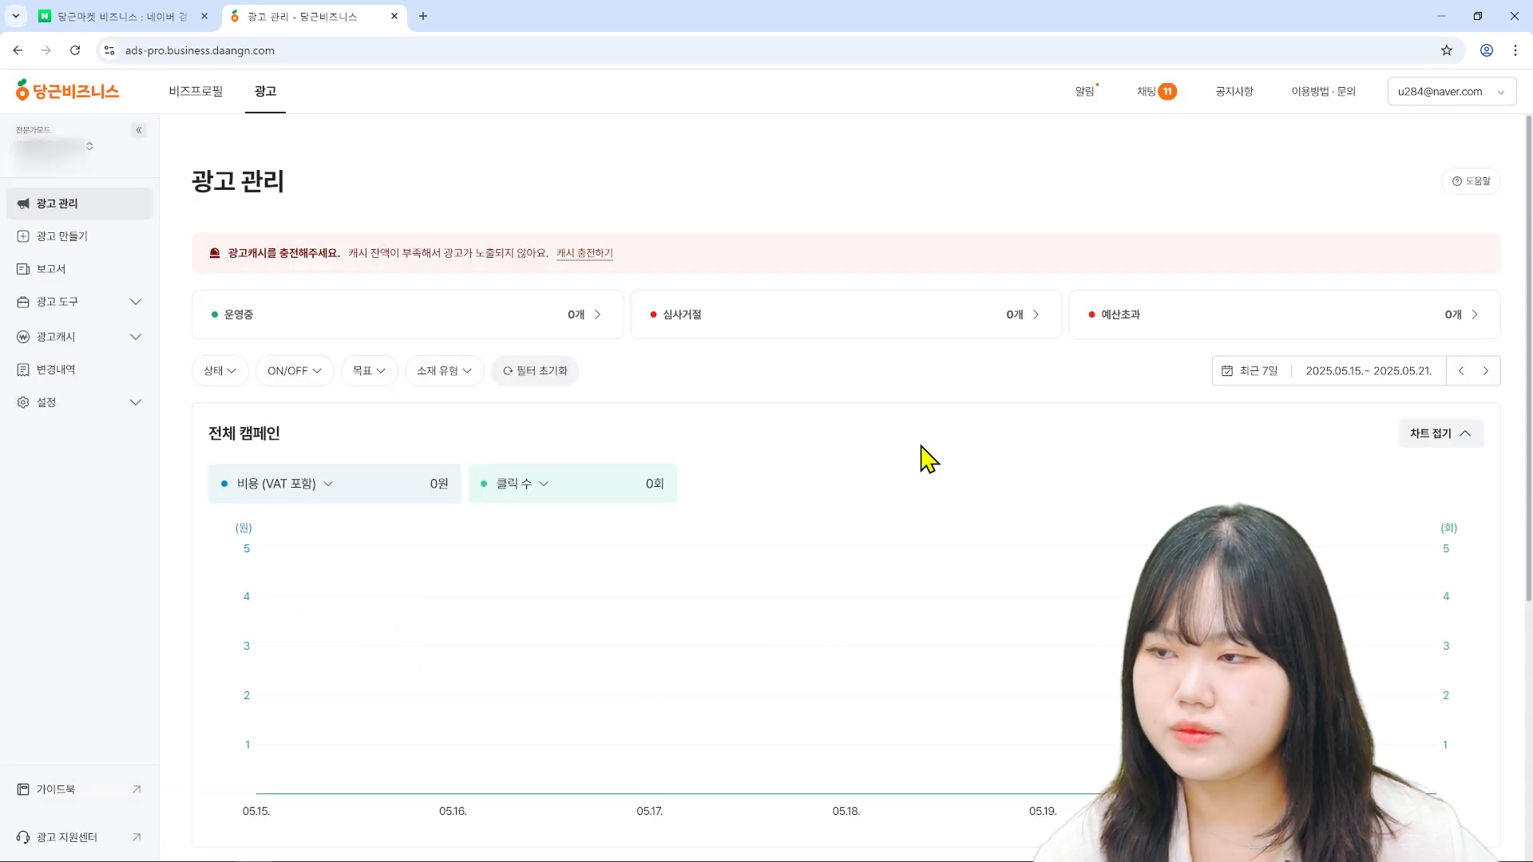
- Start creating a new campaign from the campaign list on the ad management page
scroll(925, 457, down, 2)
scroll(924, 457, down, 3)
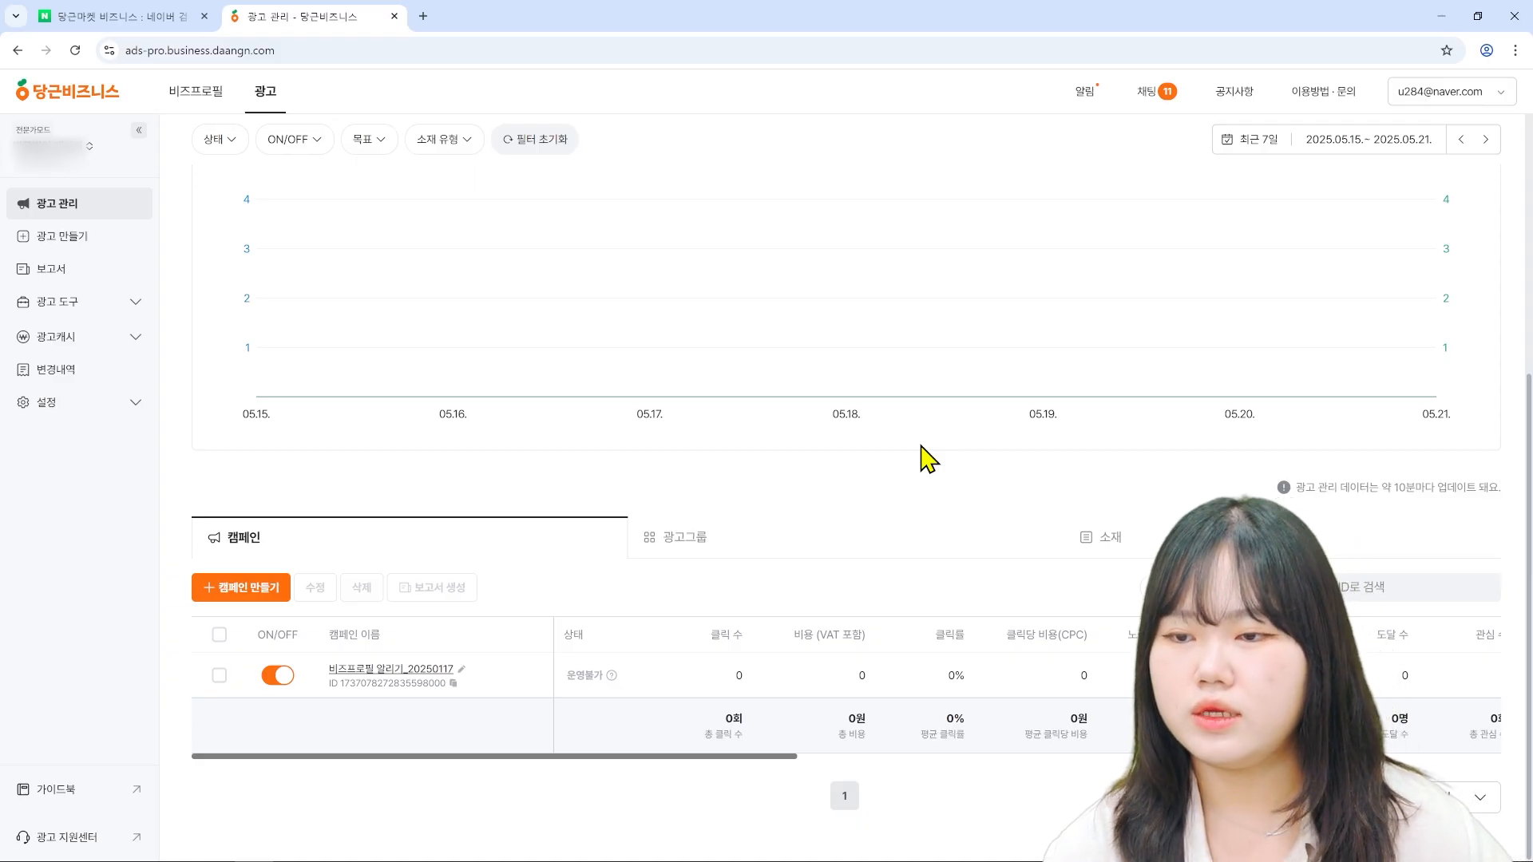
scroll(927, 460, up, 1)
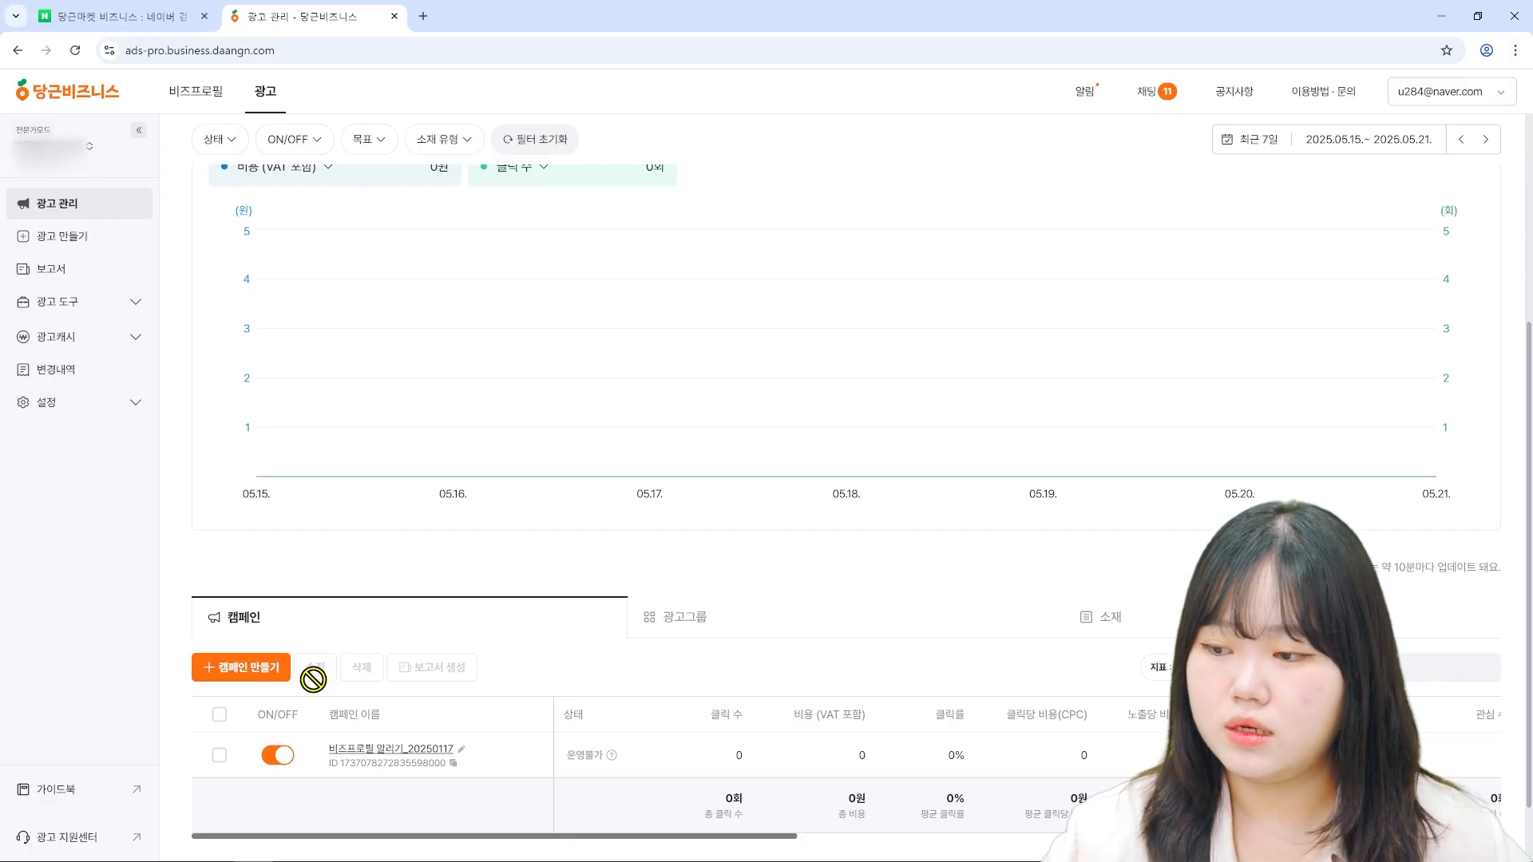
click(274, 685)
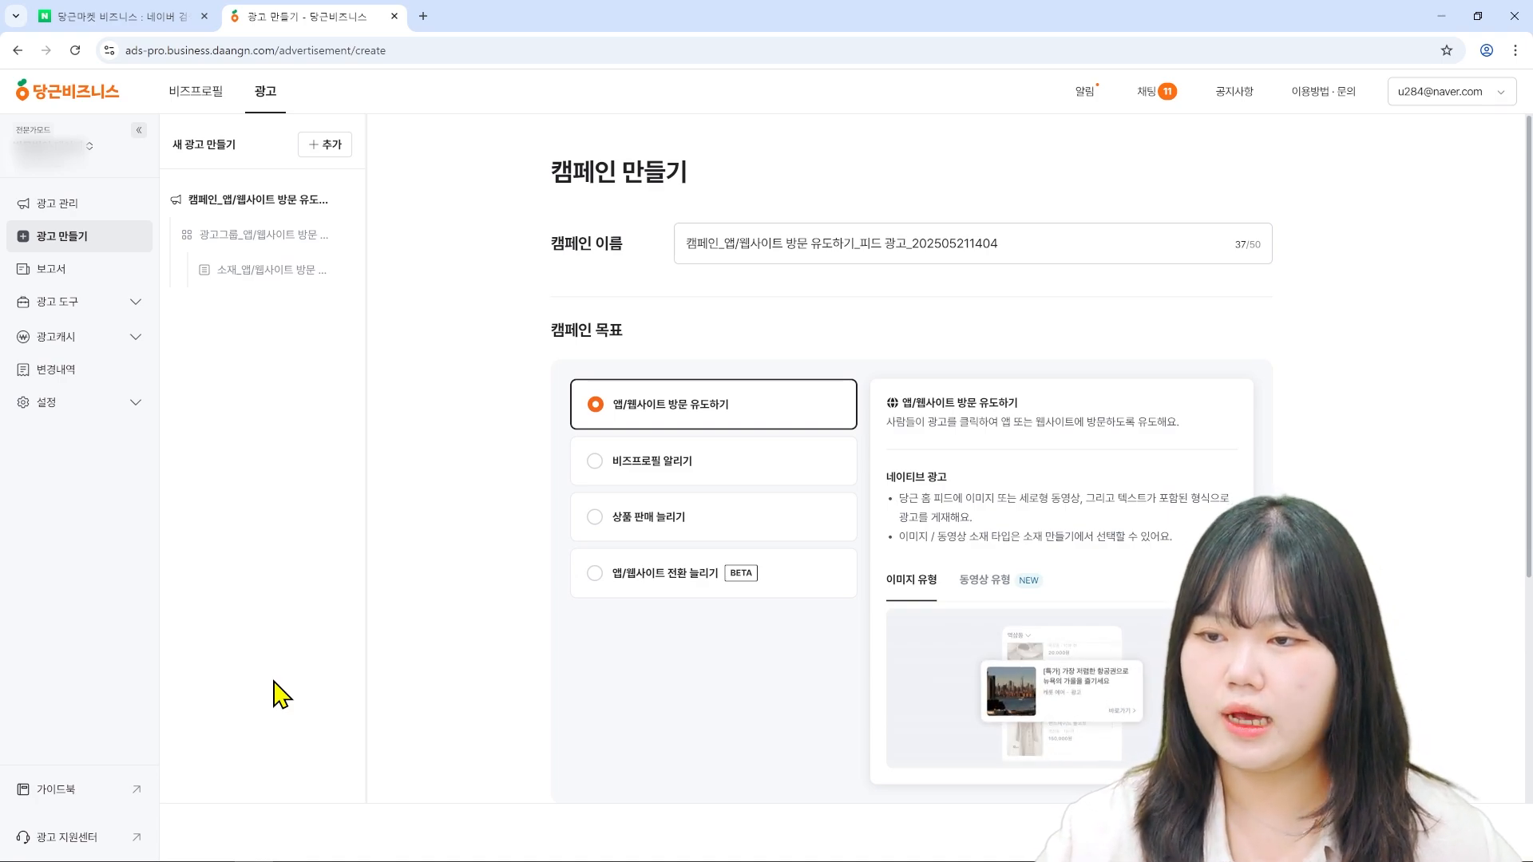
drag(1038, 243, 681, 245)
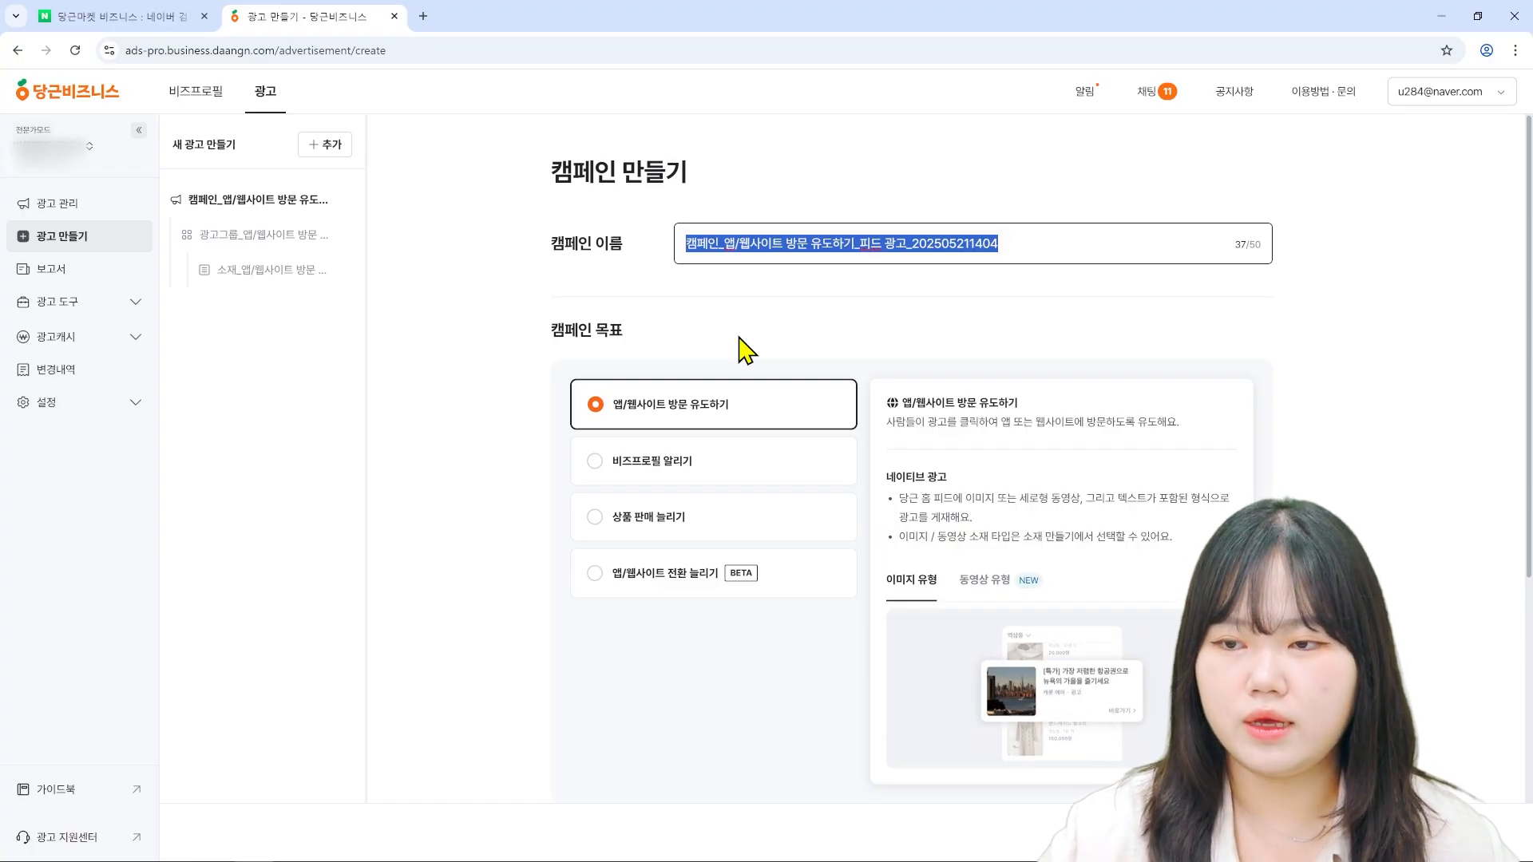
click(1017, 276)
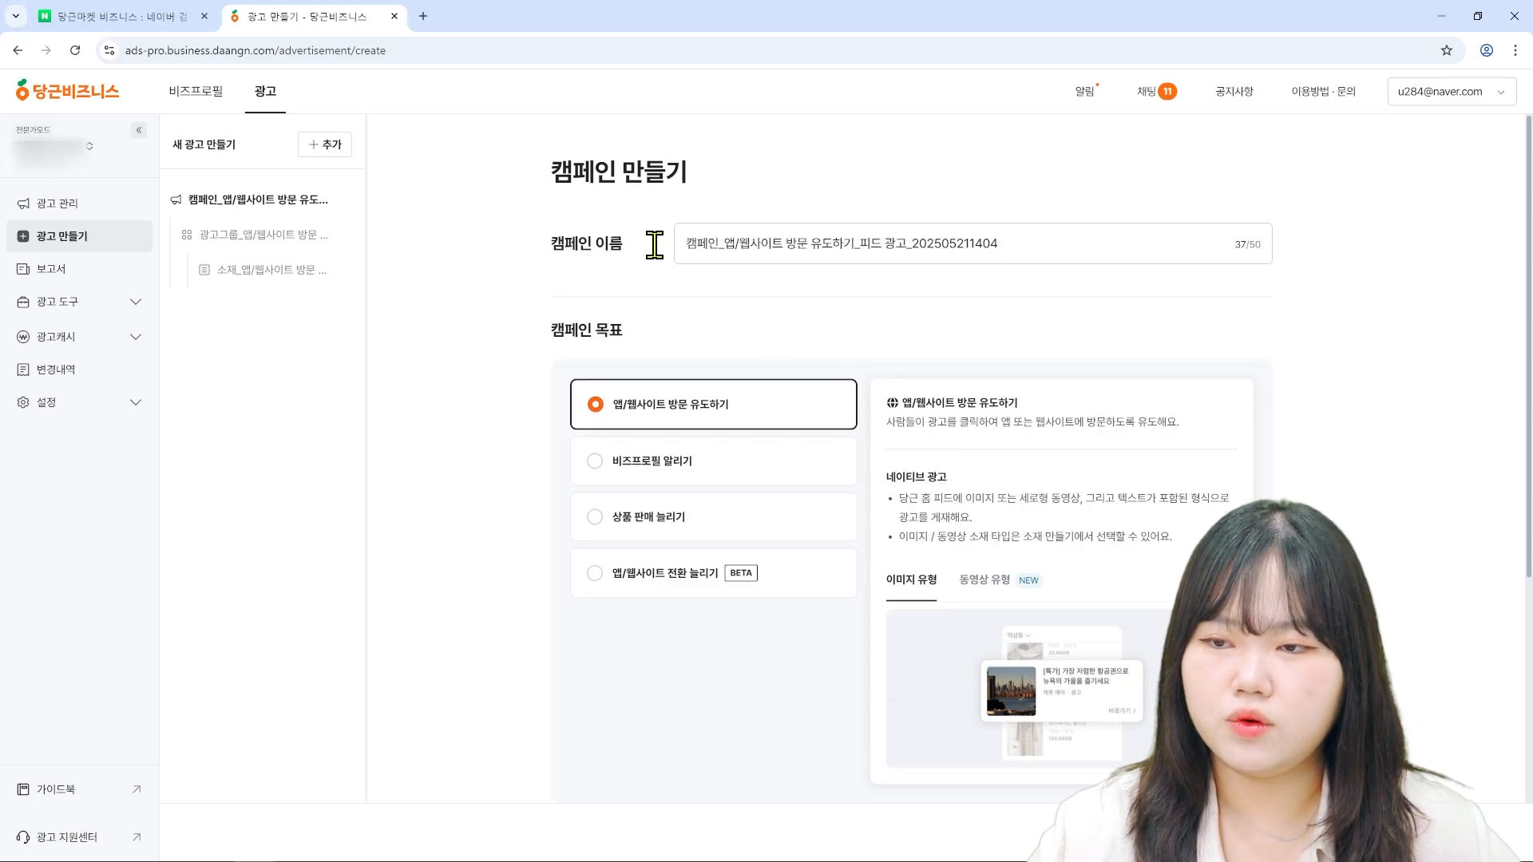
click(1027, 250)
click(711, 257)
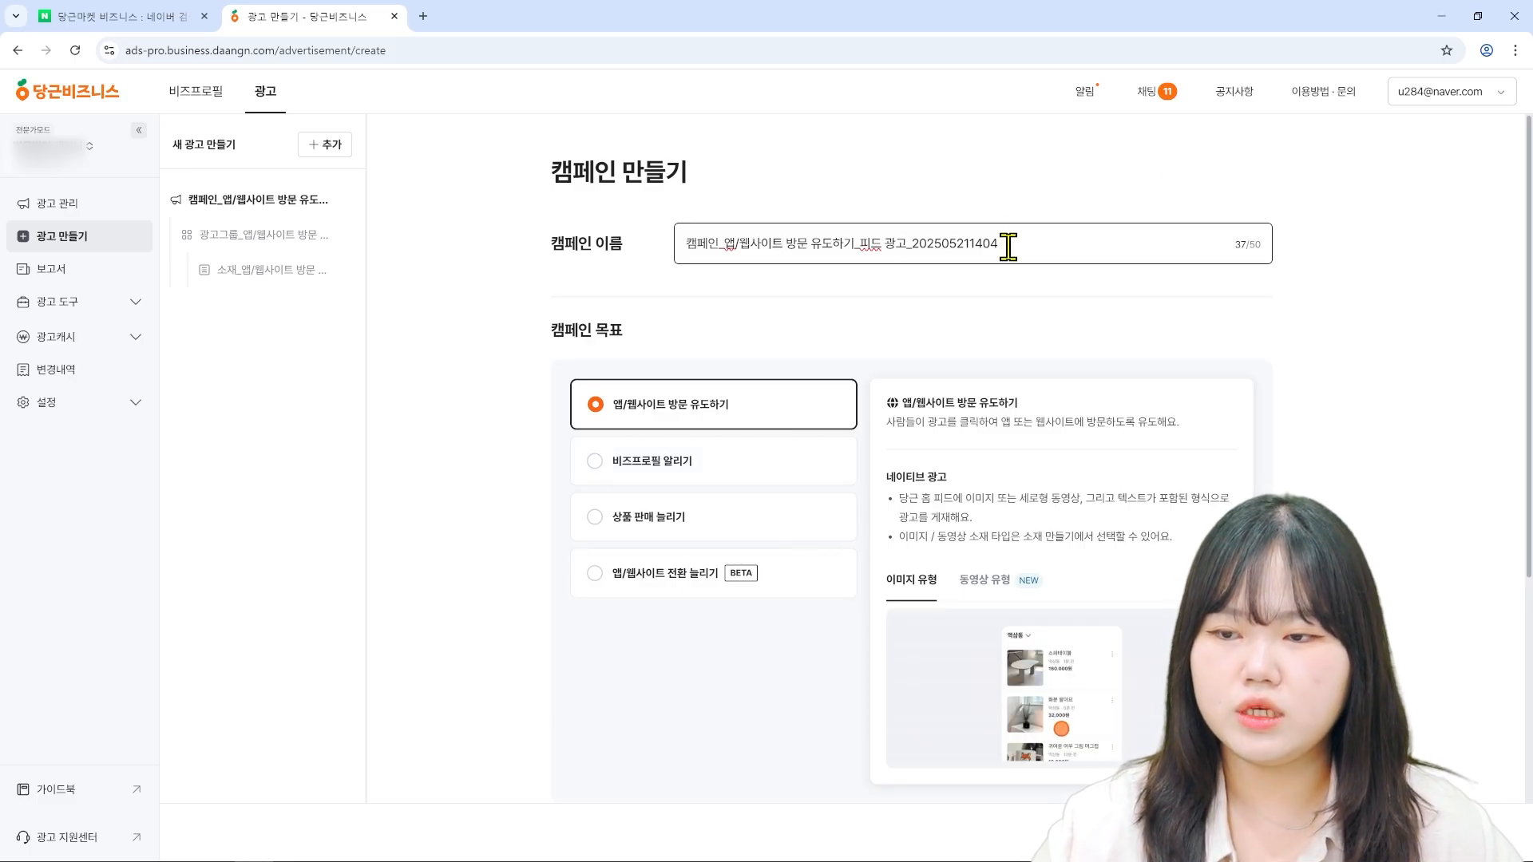
- Replace the default campaign name with the objective and target prefix 트래픽_2540MF/_
drag(1009, 246, 563, 263)
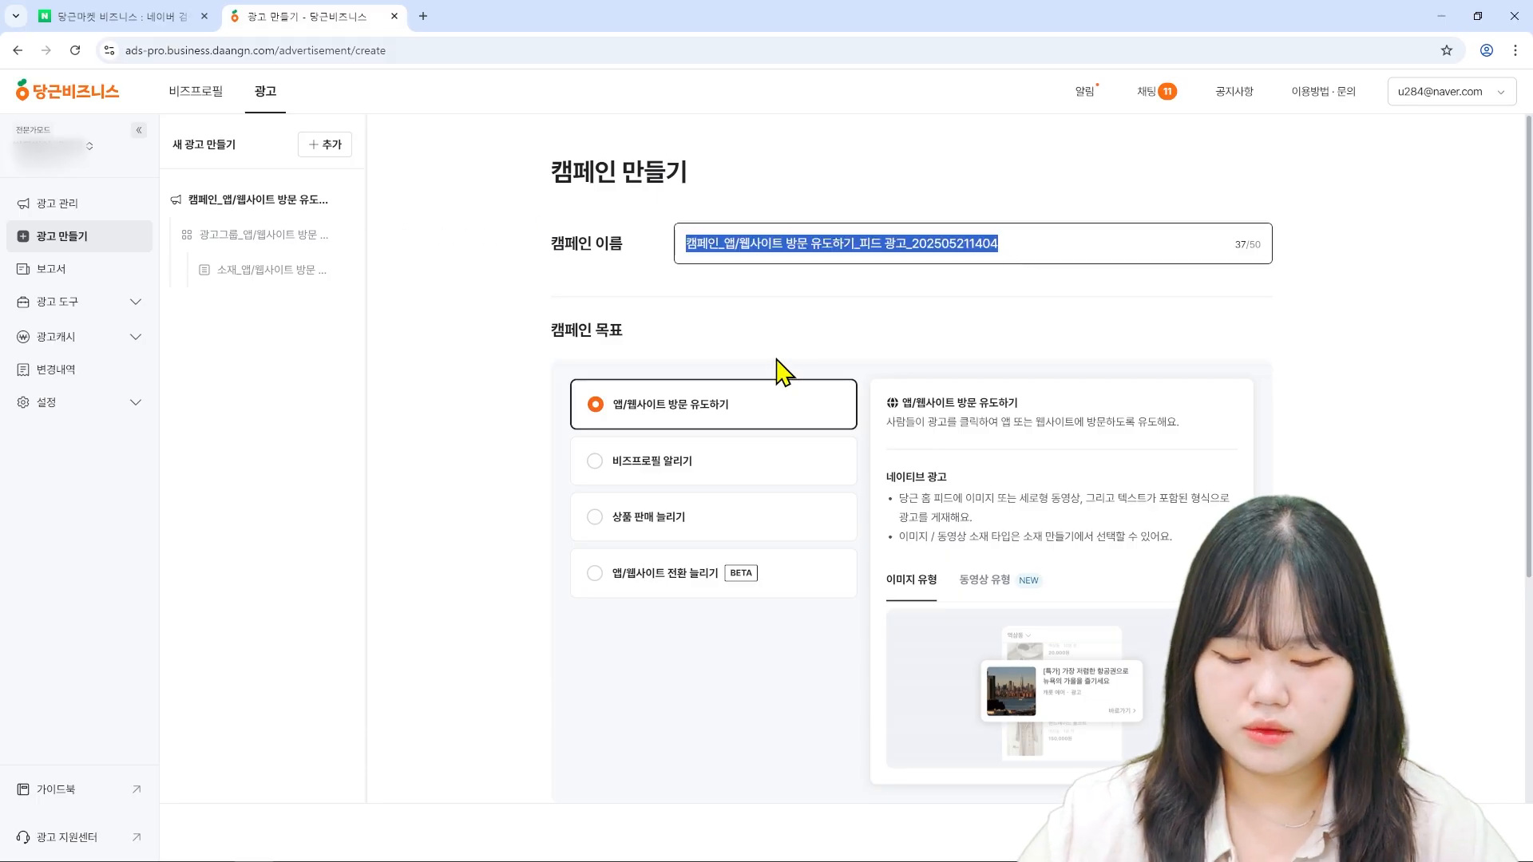
key(BackSpace)
text(ㅌ,)
key(BackSpace)
key(BackSpace)
text(트래ㅠ ㅣ)
key(BackSpace)
key(BackSpace)
key(BackSpace)
text(픽_)
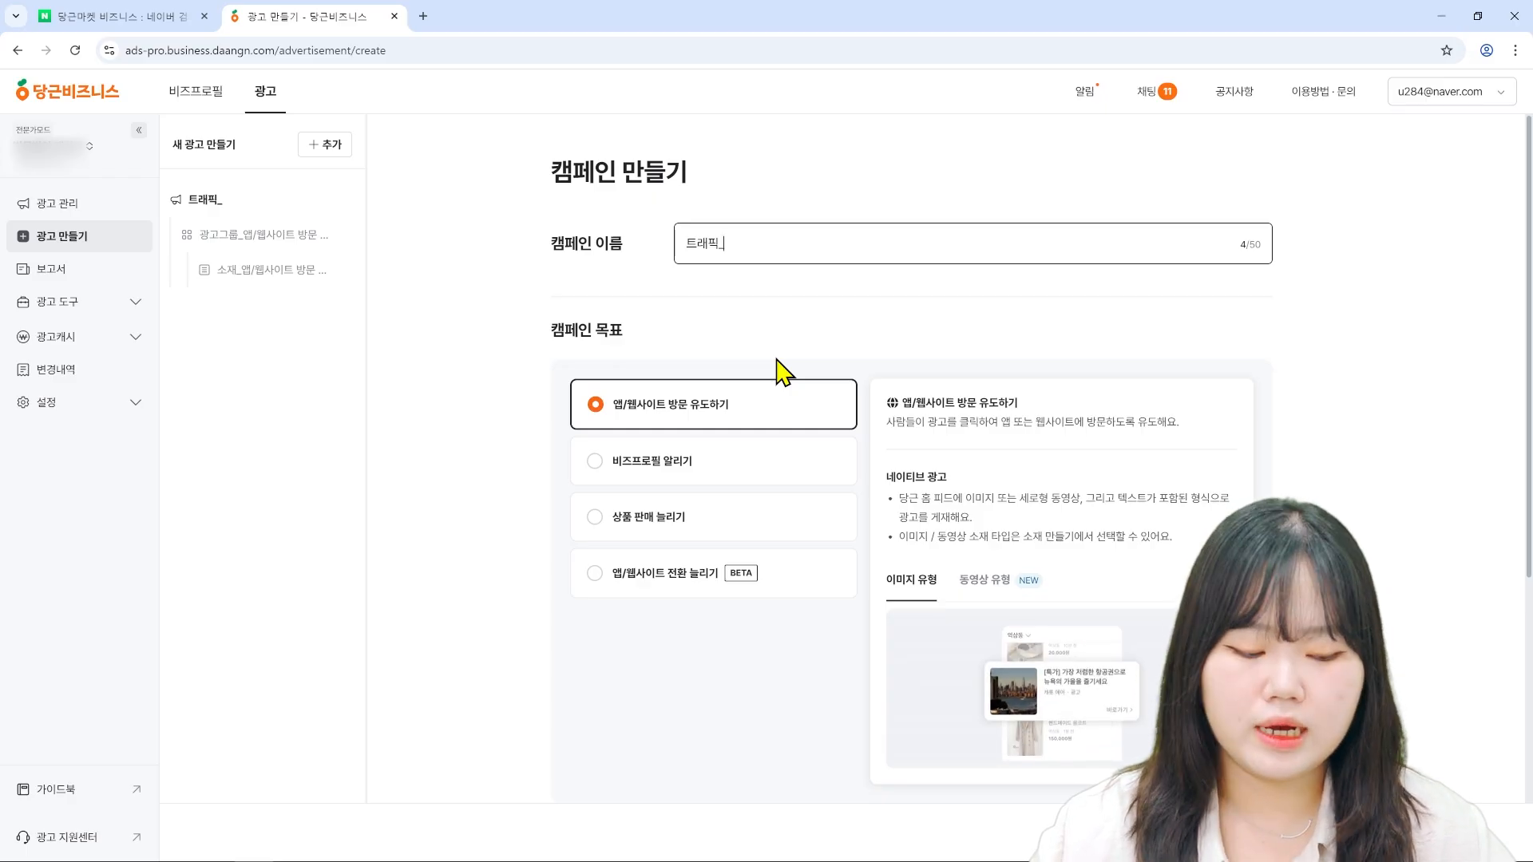
text(2540)
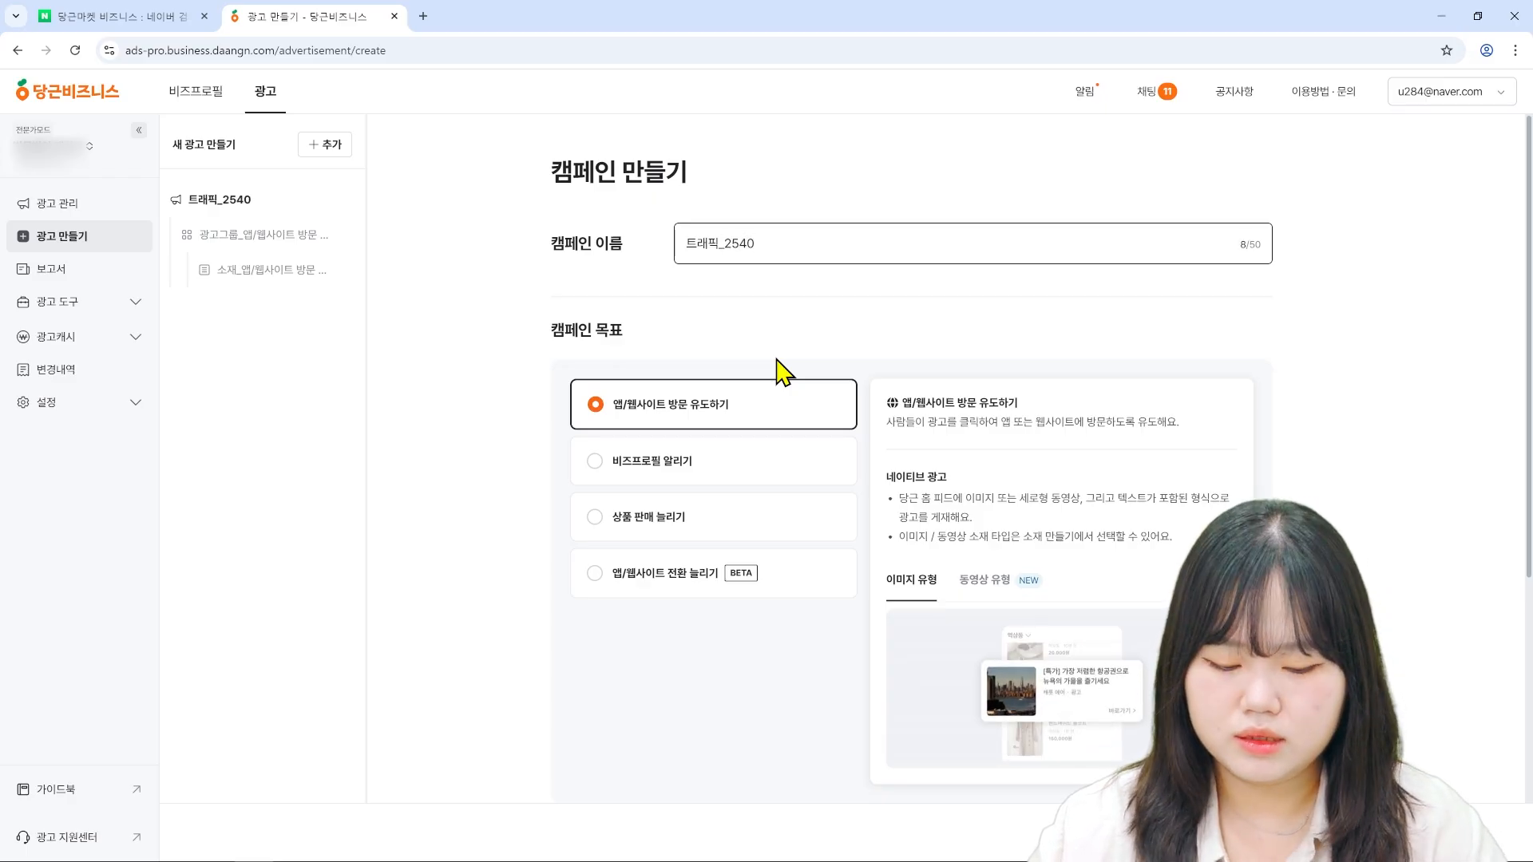
text(MF)
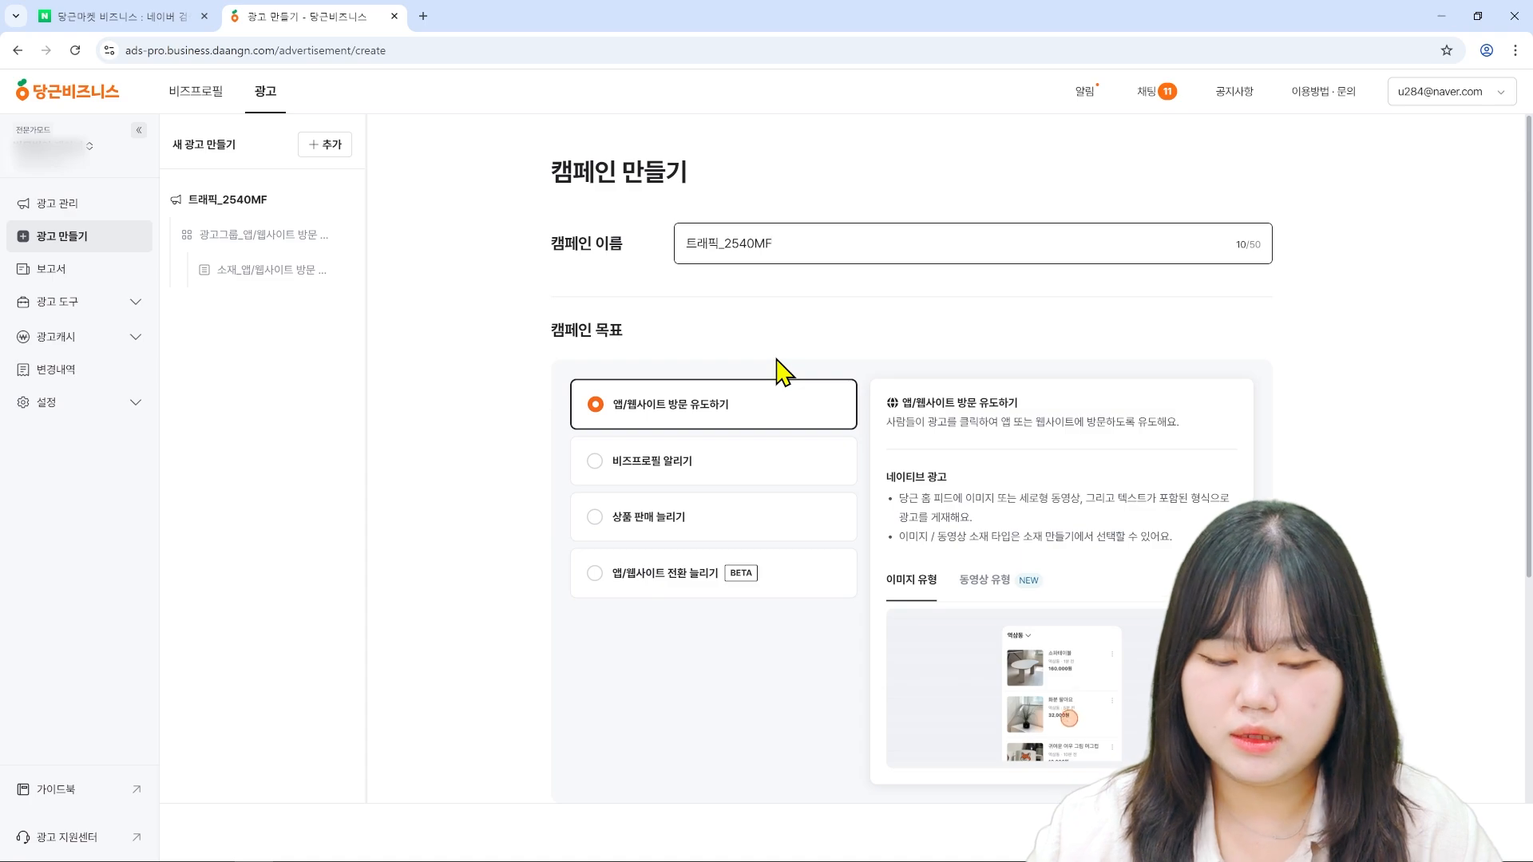
text(_)
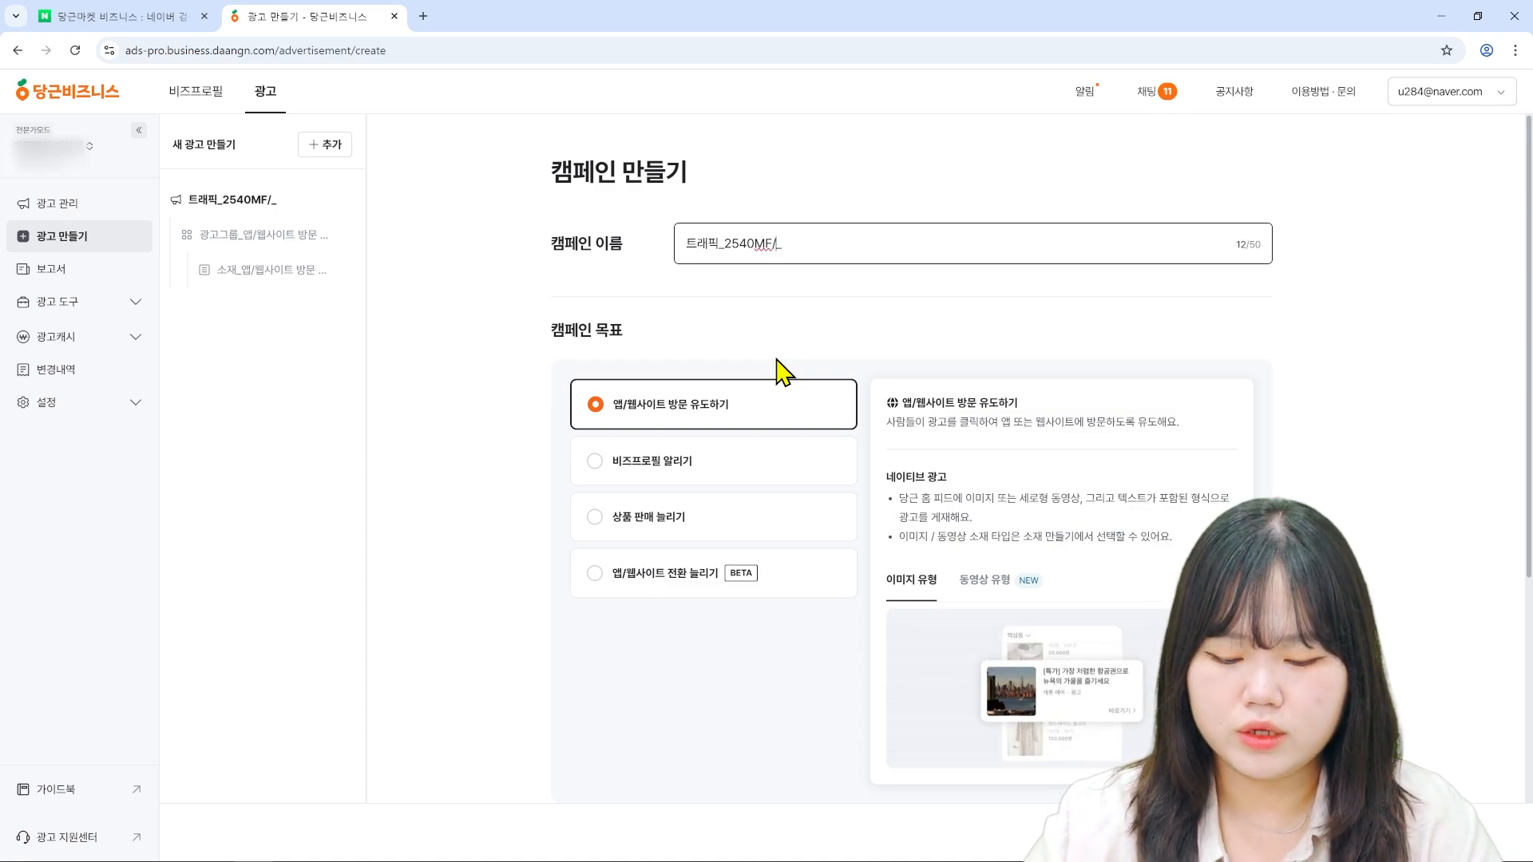
- Complete the campaign name with industry, region and date so it reads 트래픽_2540MF/뷰티/강남_250521
key(BackSpace)
key(BackSpace)
text(ㅂ ㅠ)
key(BackSpace)
key(BackSpace)
key(BackSpace)
text(뷰티)
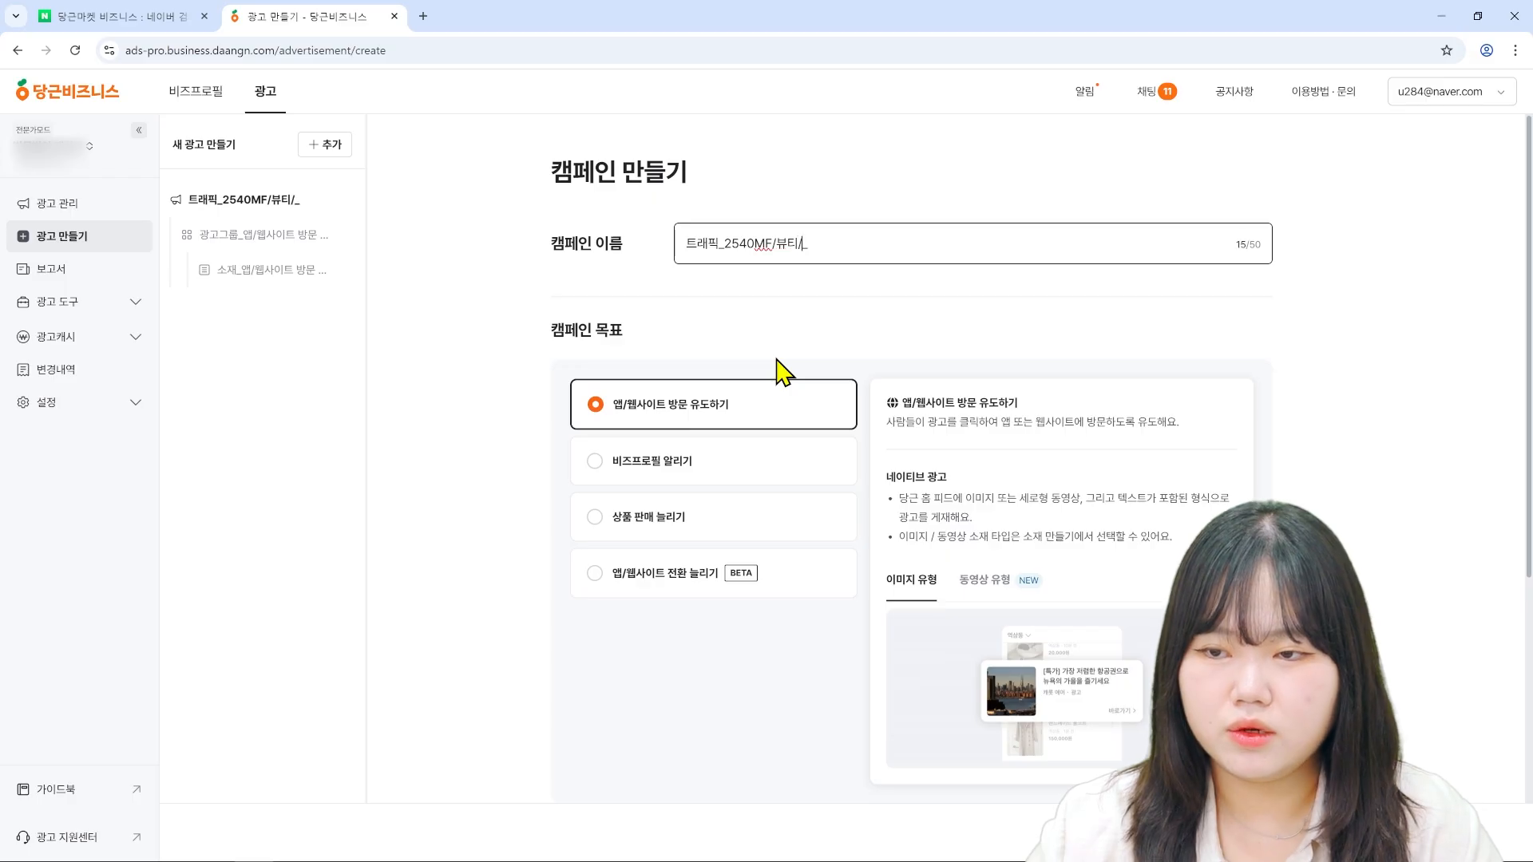
text(/강ㄴㅏㅁ)
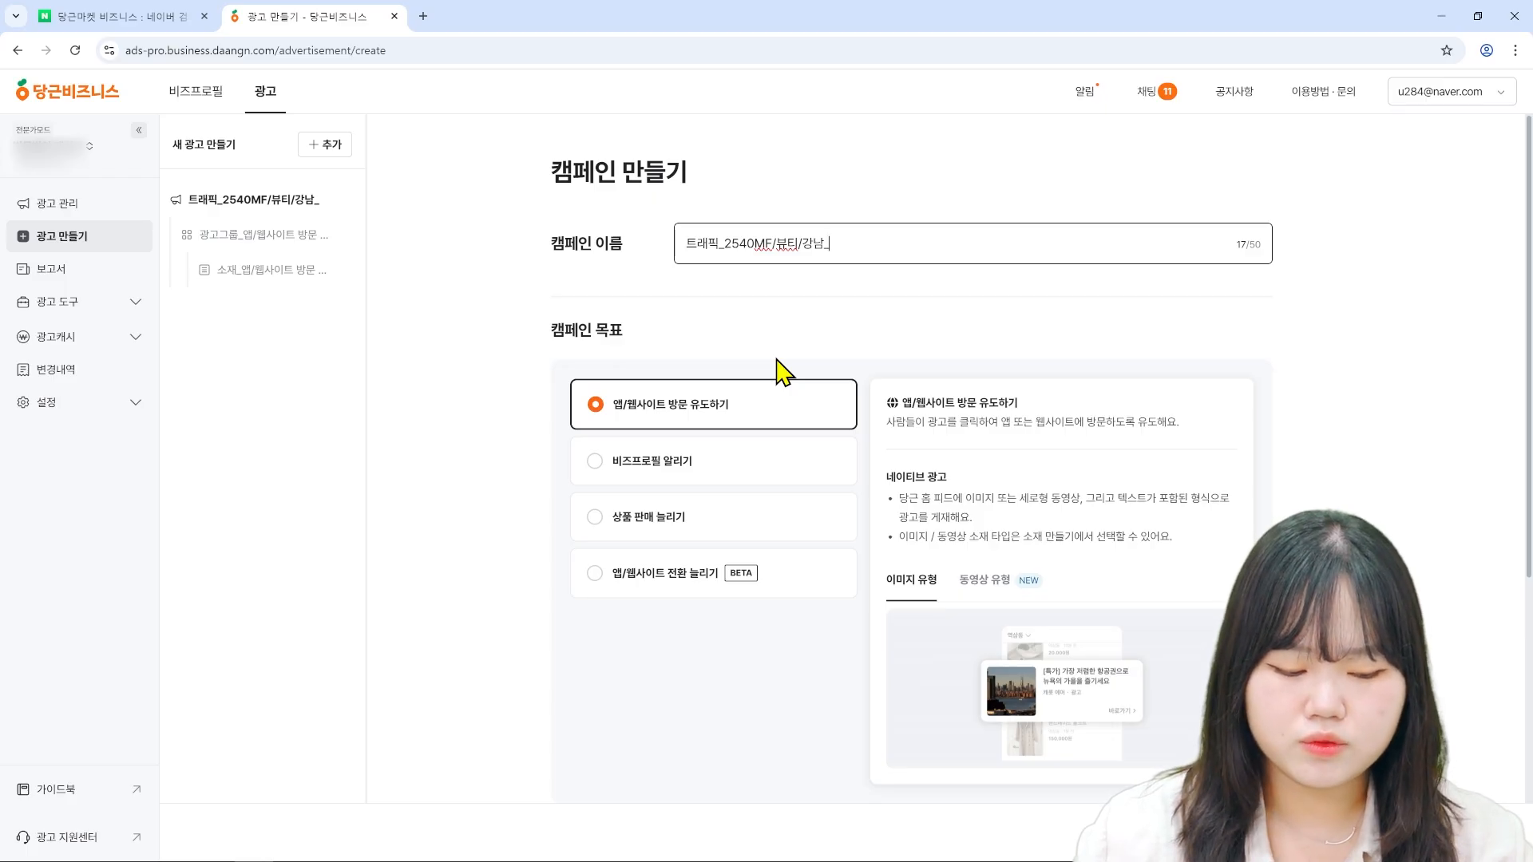
text(250521)
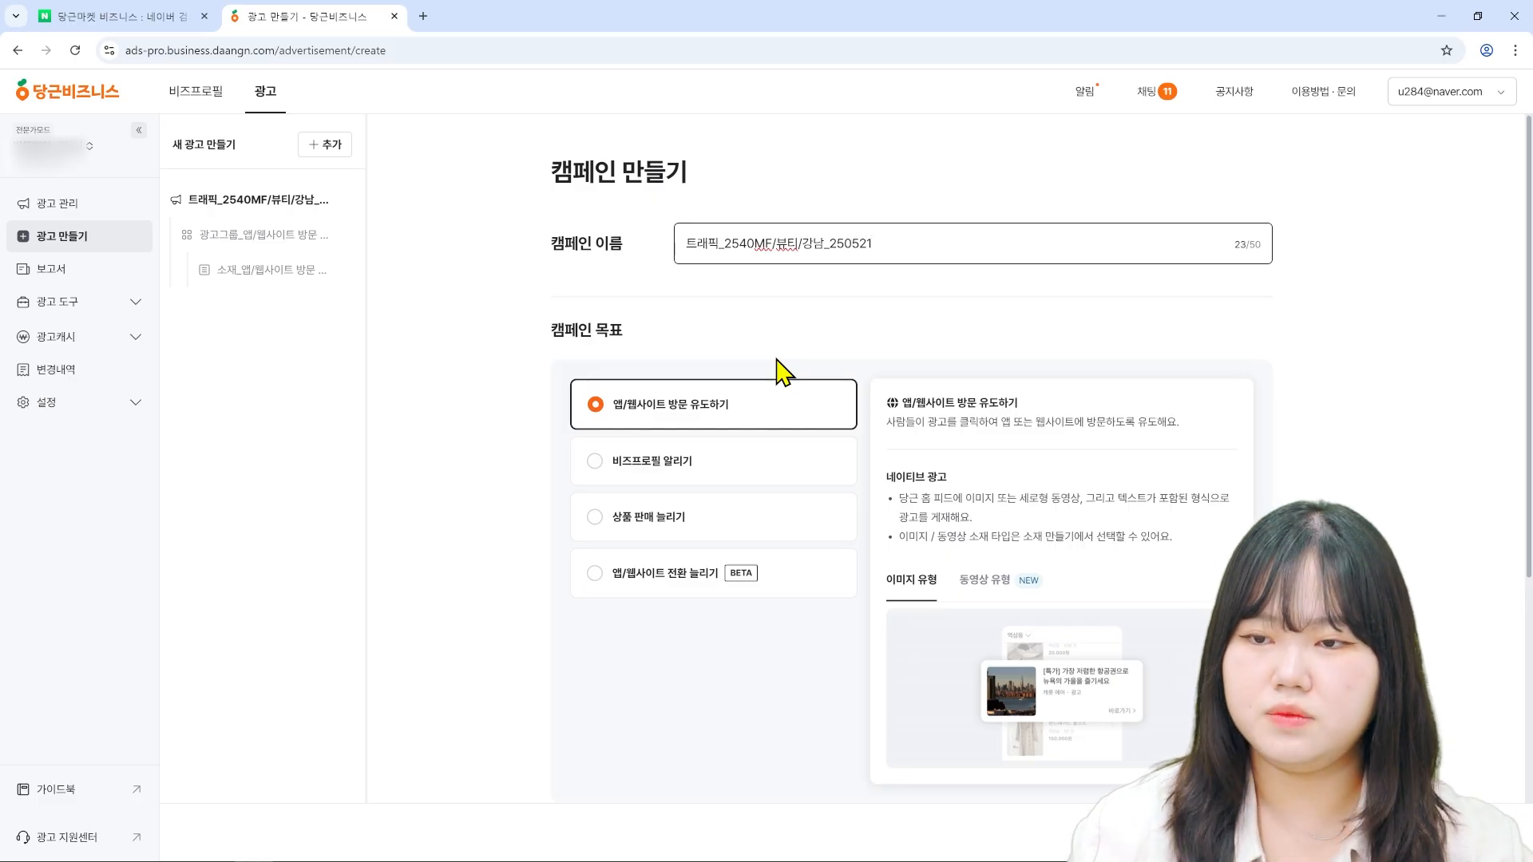
click(838, 369)
- Review the campaign objectives and preview the option to link a conversion tracking code, then switch back to not linking one
scroll(998, 567, down, 3)
scroll(989, 575, down, 1)
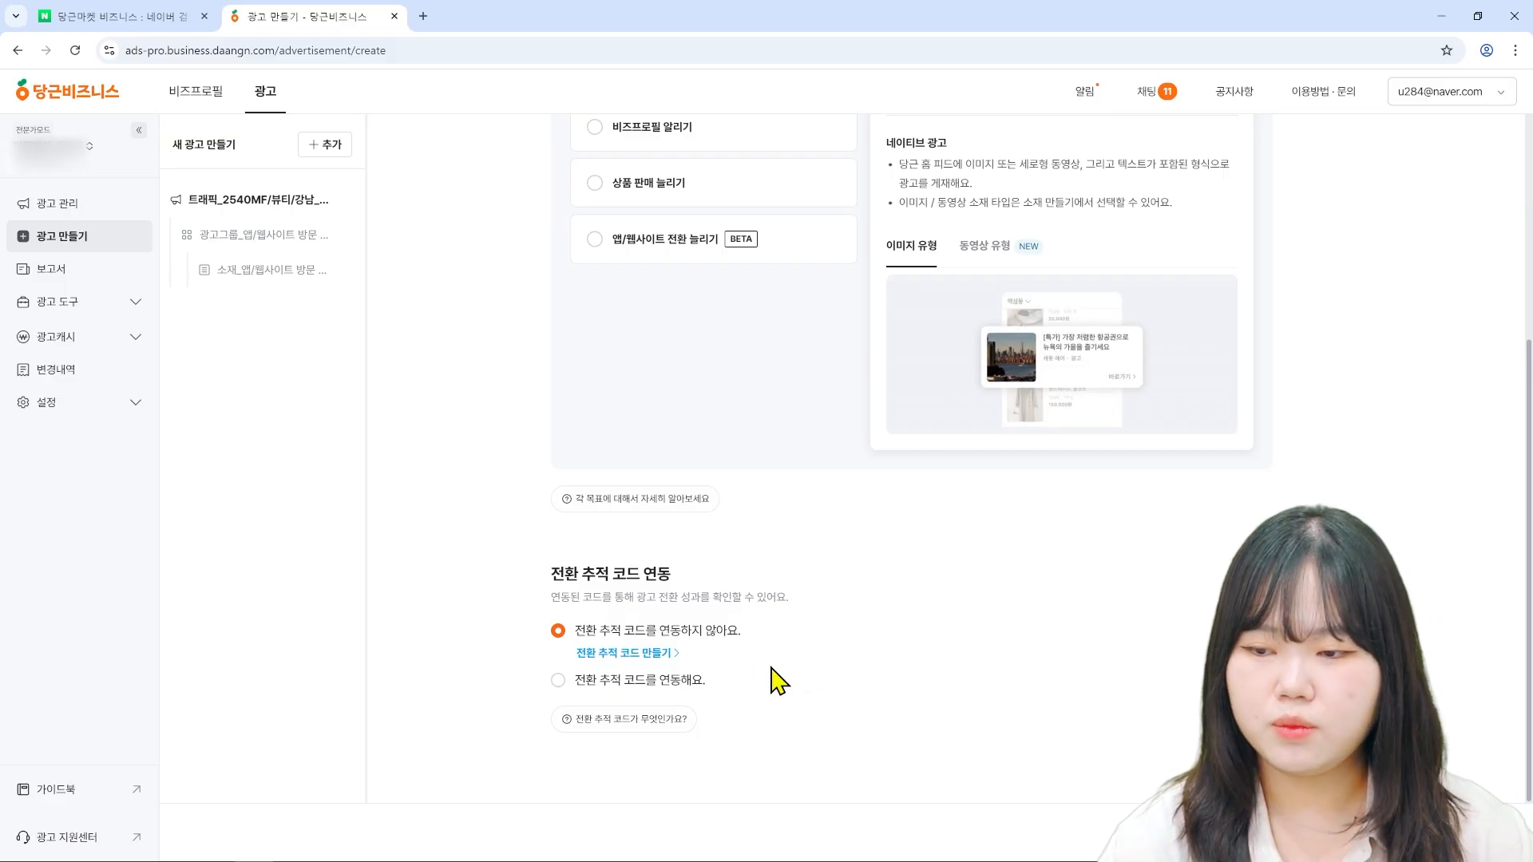
scroll(798, 447, up, 3)
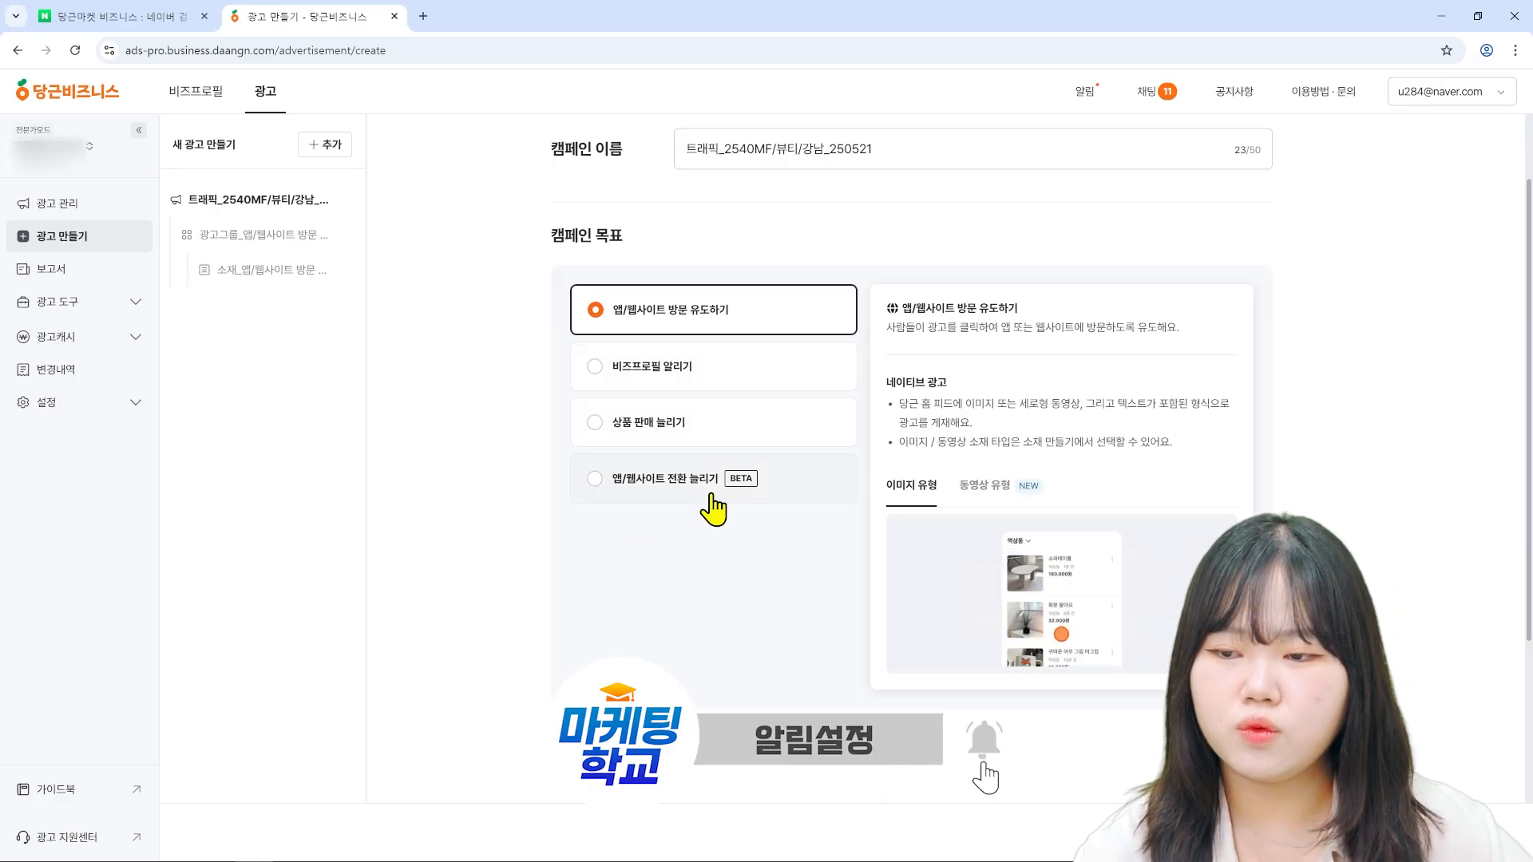
scroll(715, 508, down, 2)
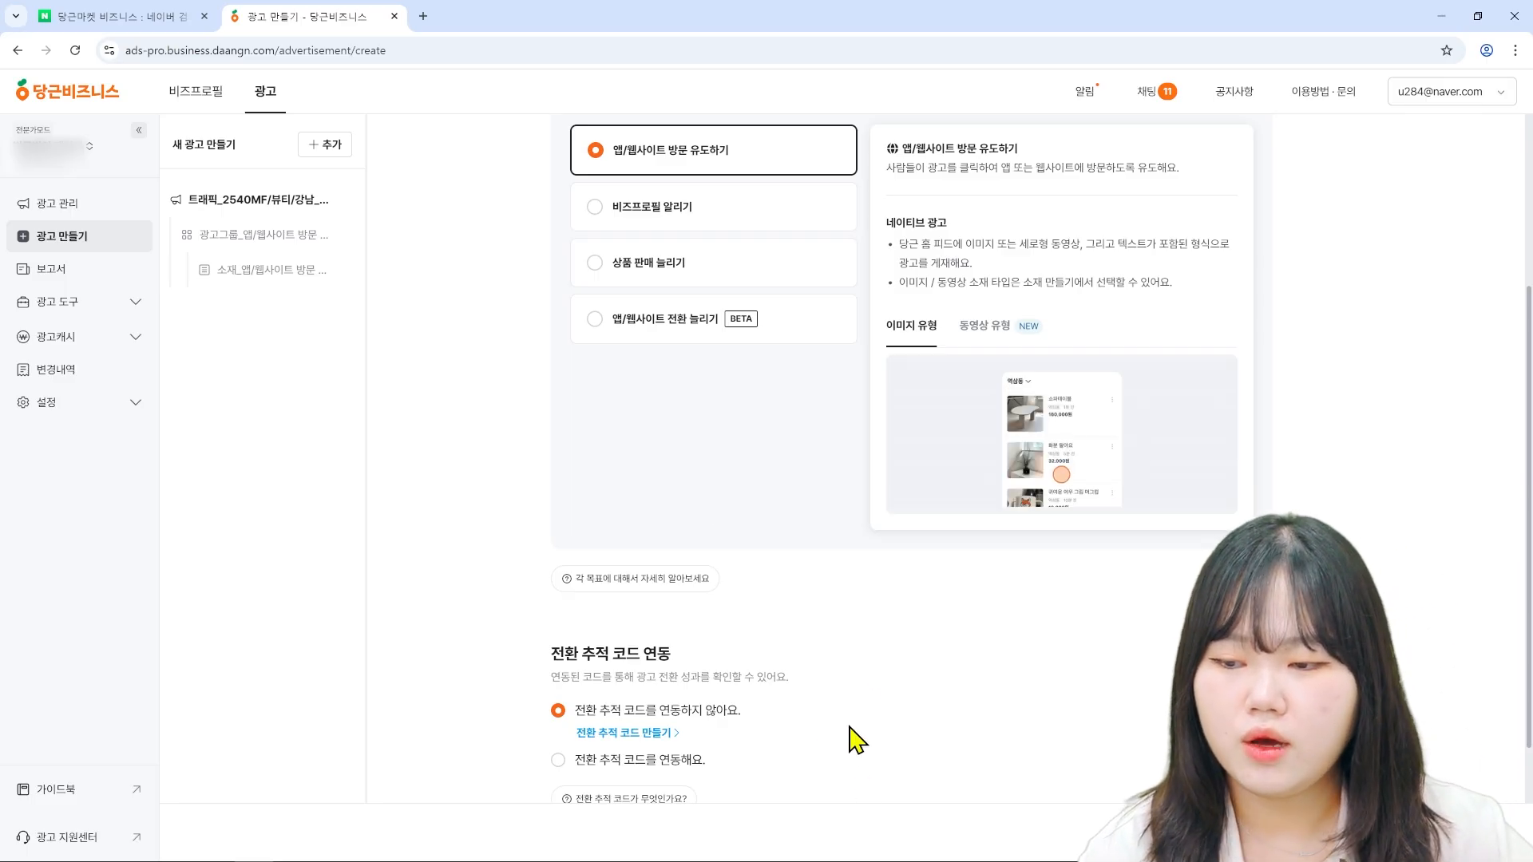
scroll(798, 695, down, 1)
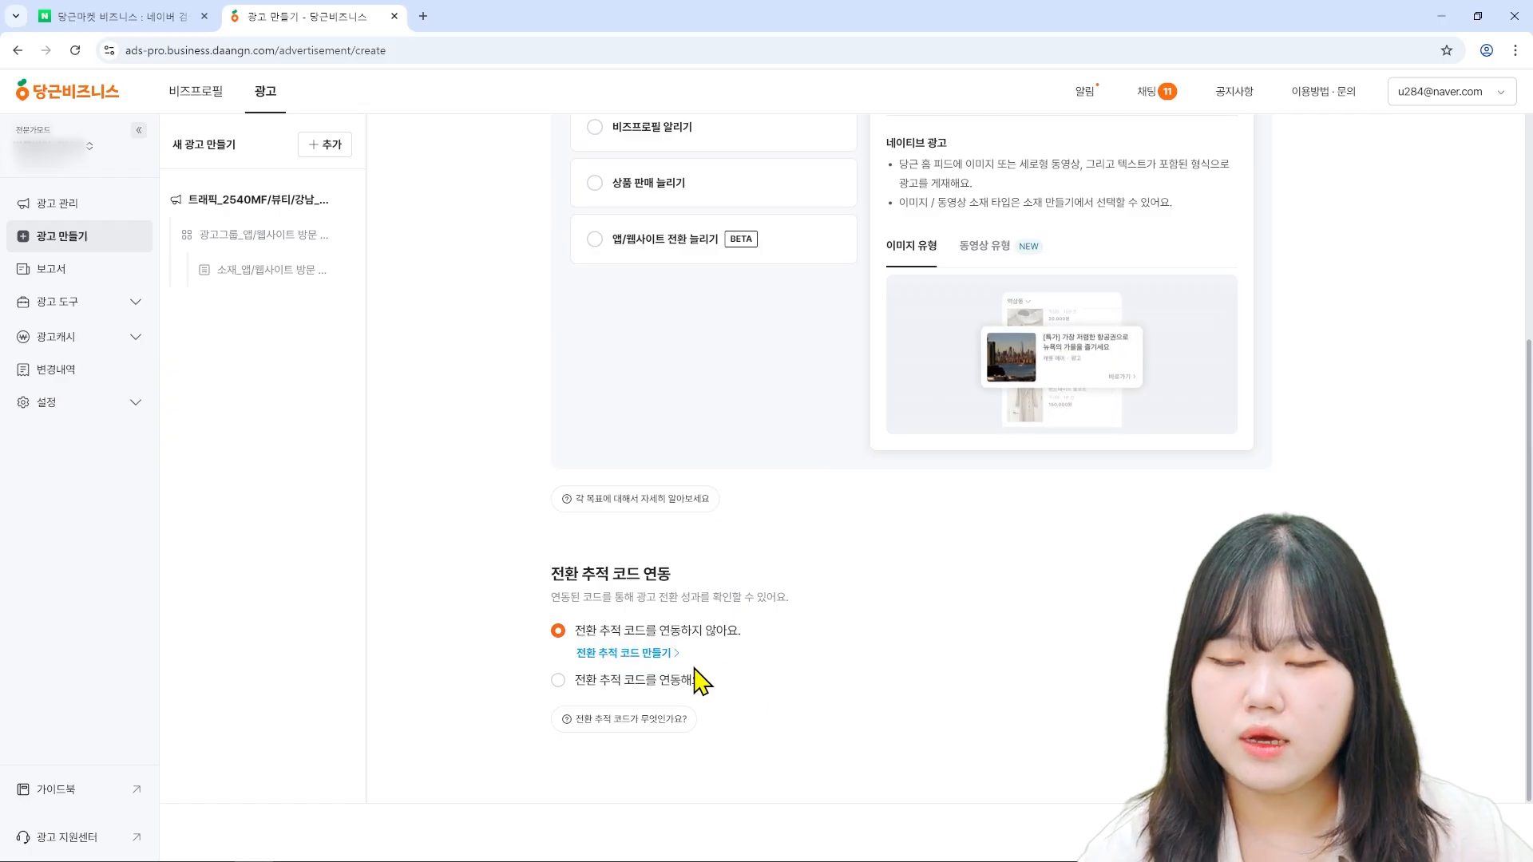
click(668, 683)
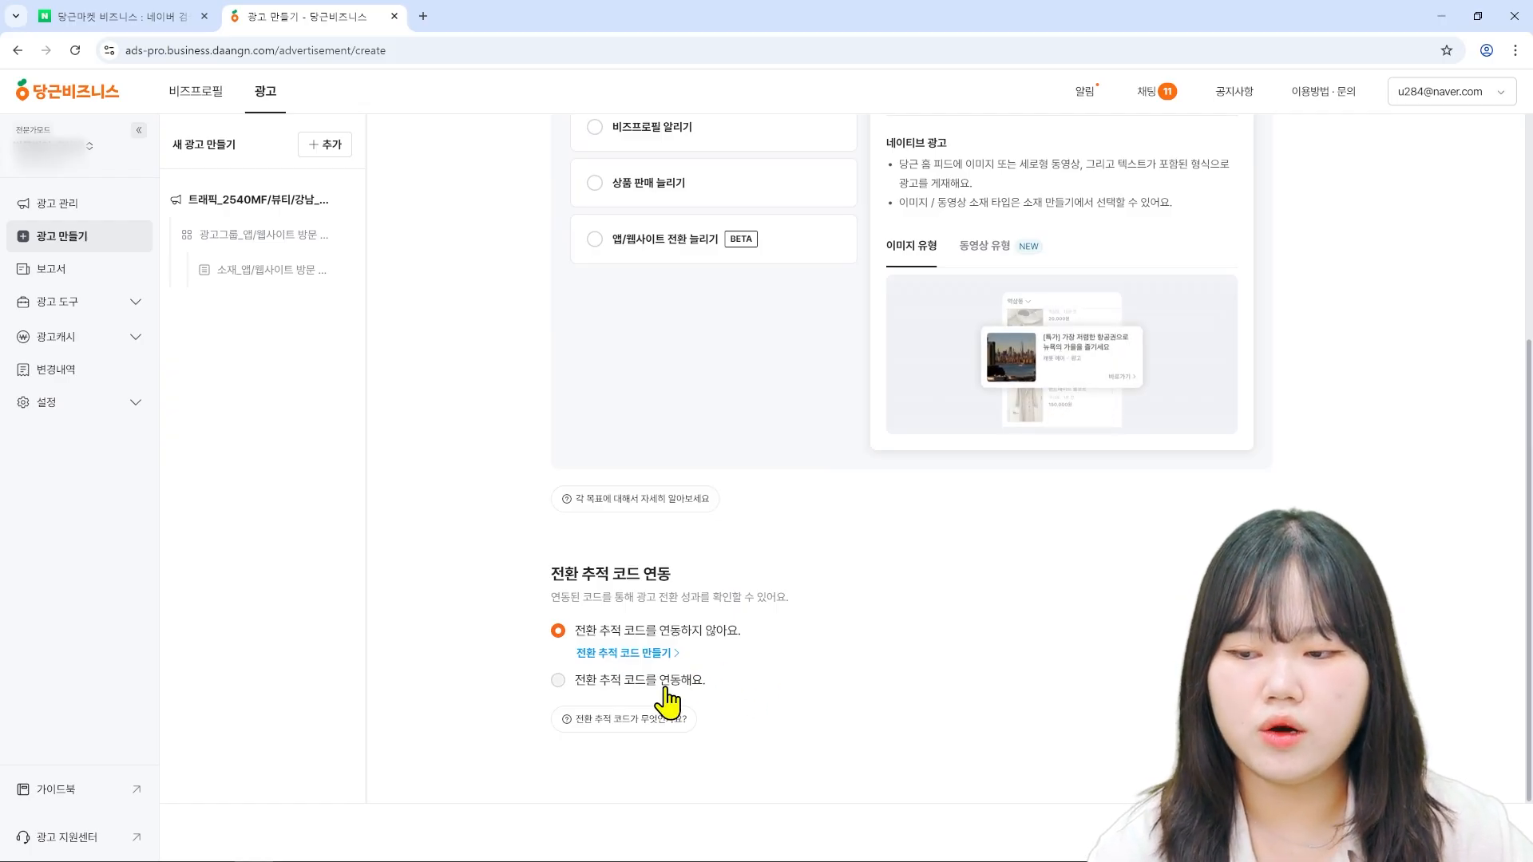
scroll(1054, 702, down, 1)
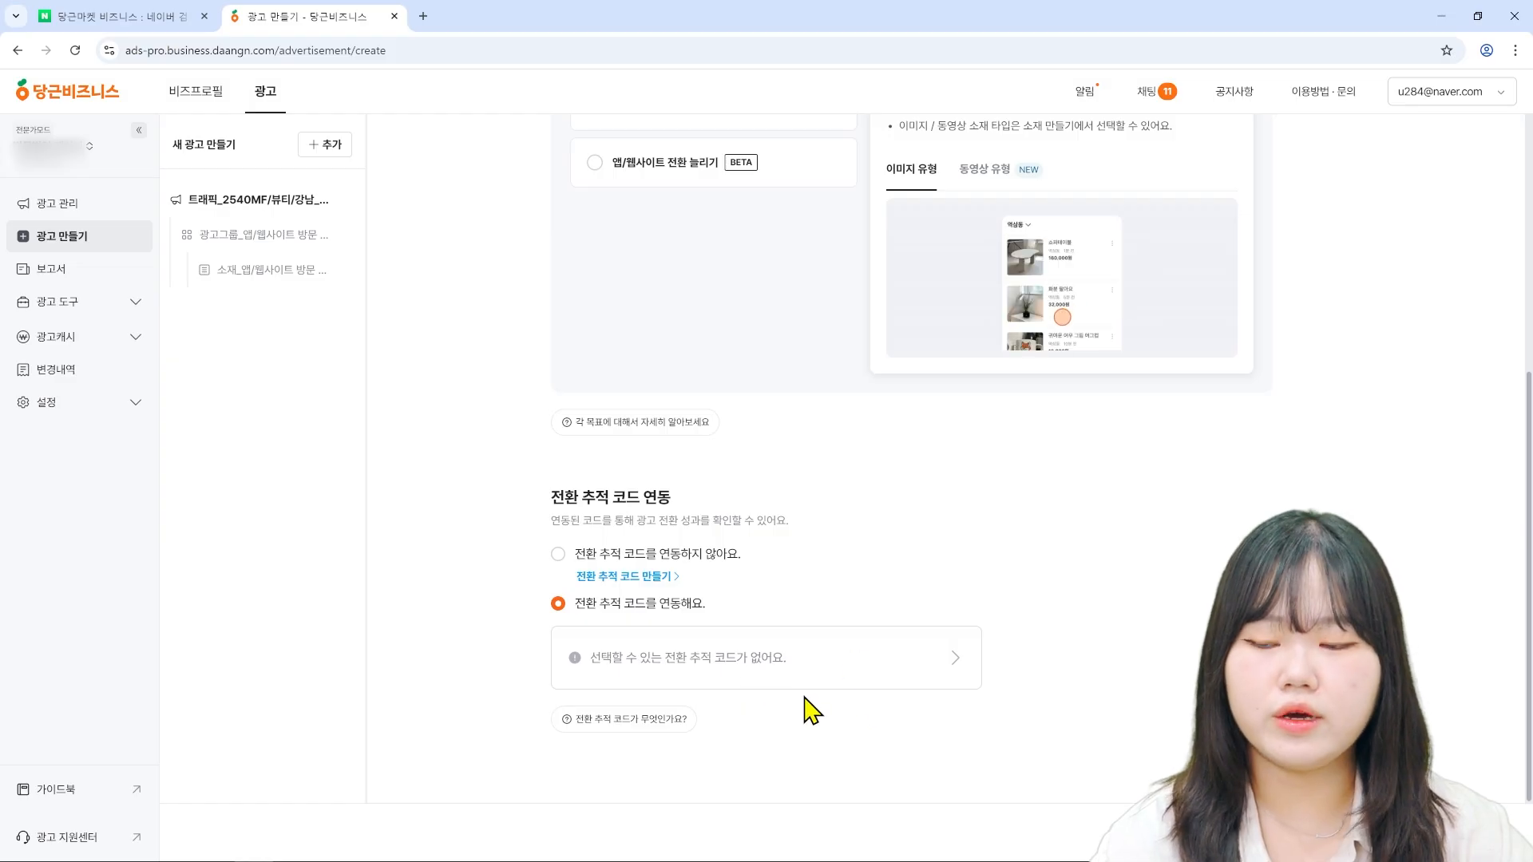
click(650, 557)
- Continue to the ad group and reuse the campaign name 트래픽_2540MF/뷰티/강남_250521 as its name
click(1403, 829)
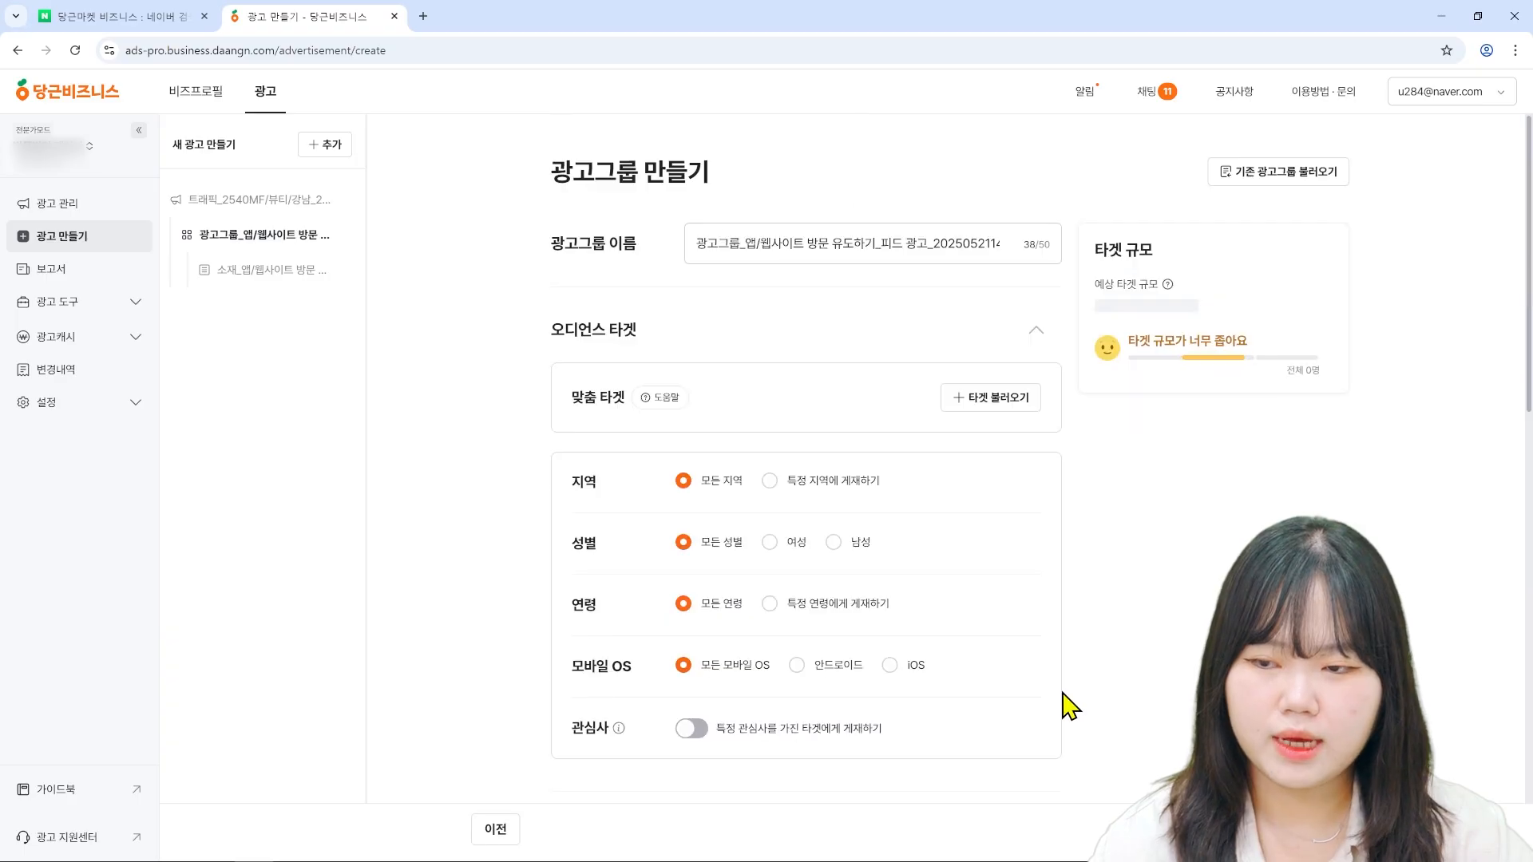
double_click(813, 248)
click(813, 247)
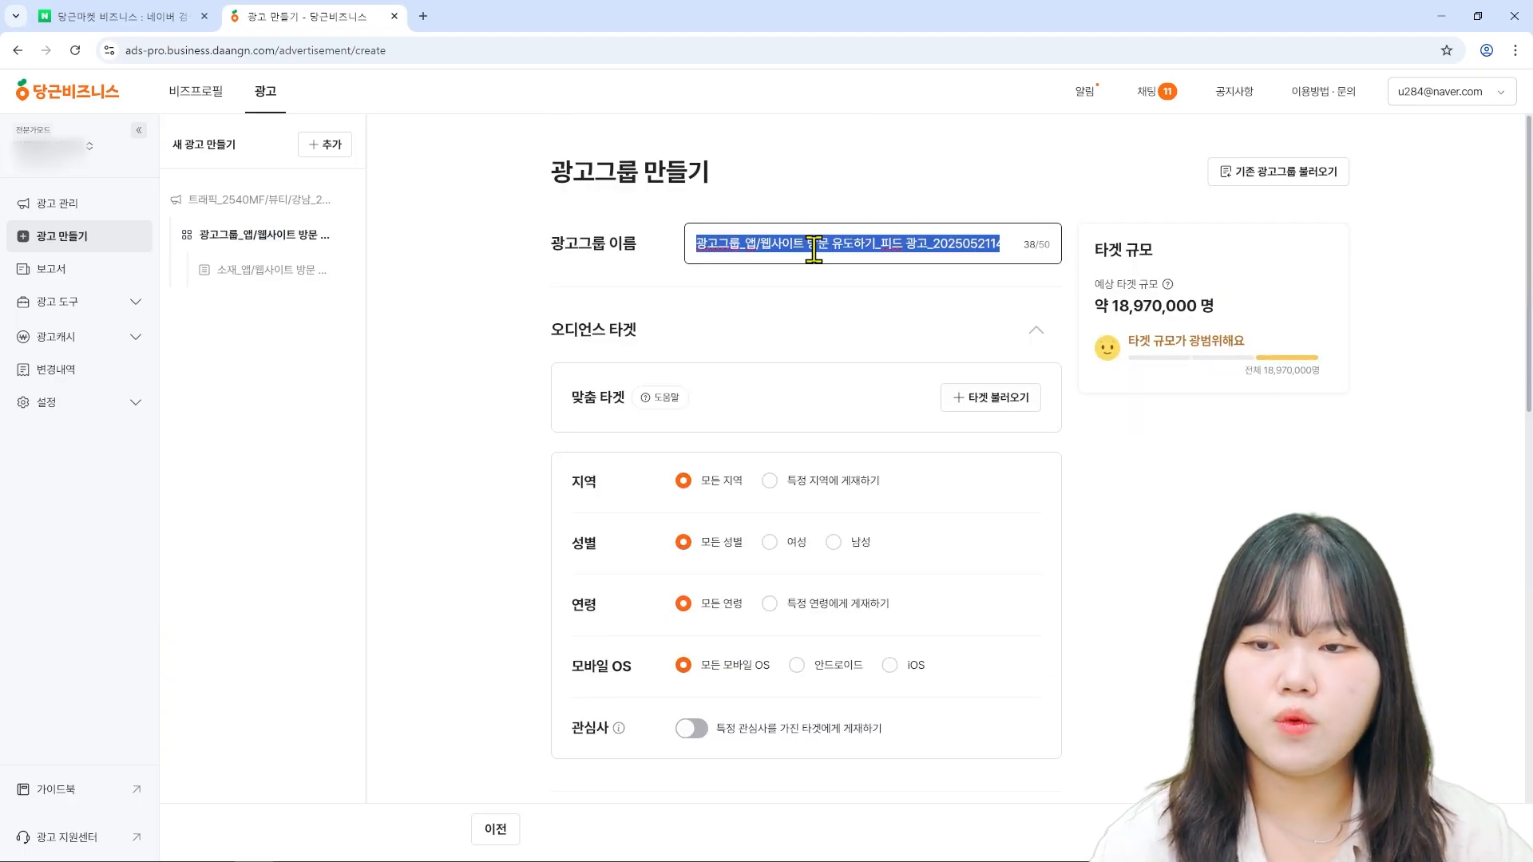
click(281, 201)
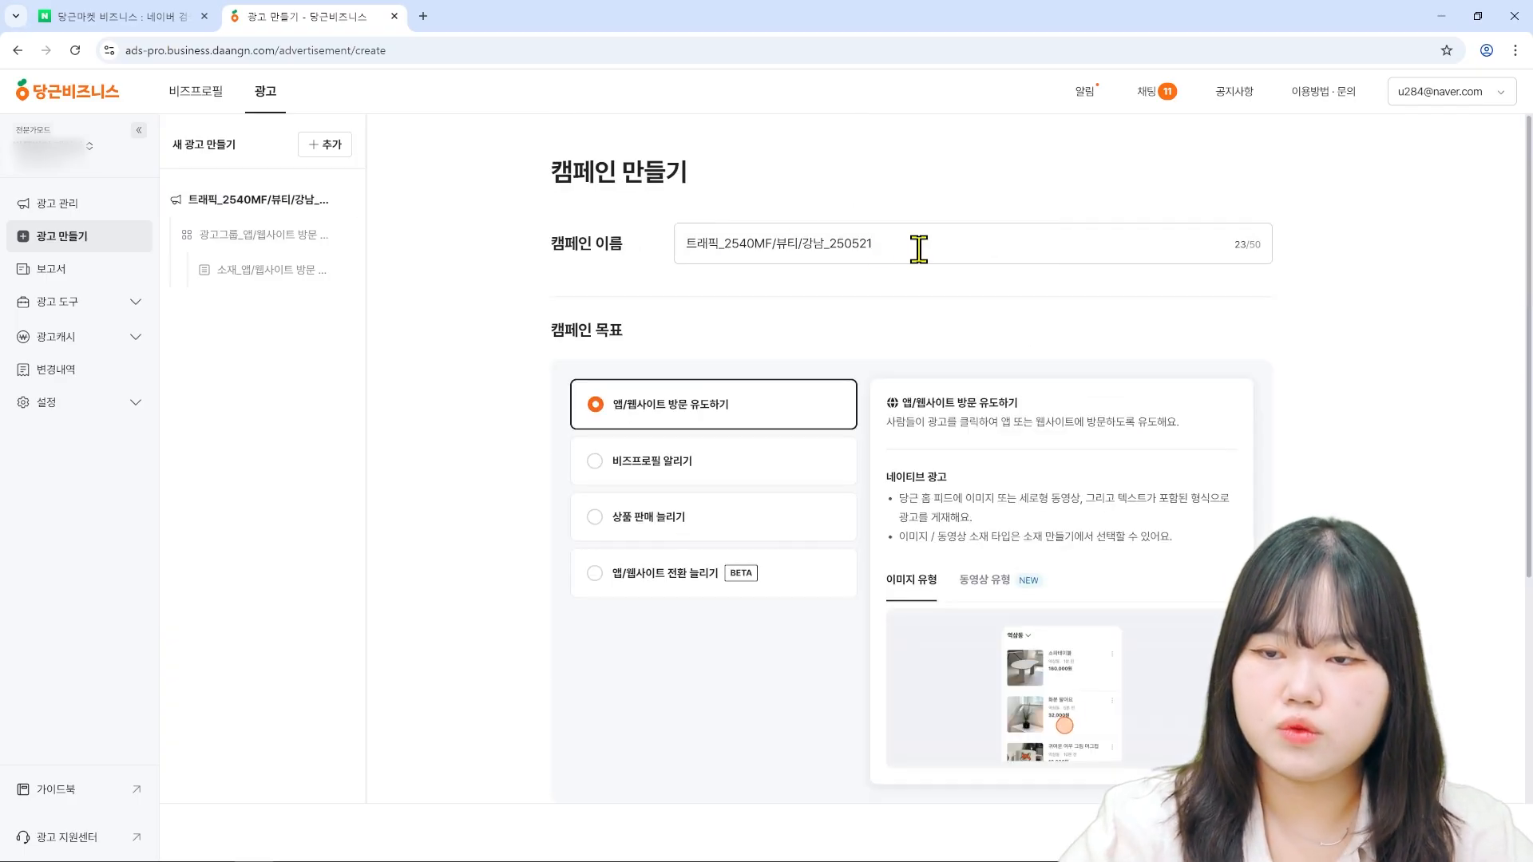
triple_click(917, 245)
click(307, 236)
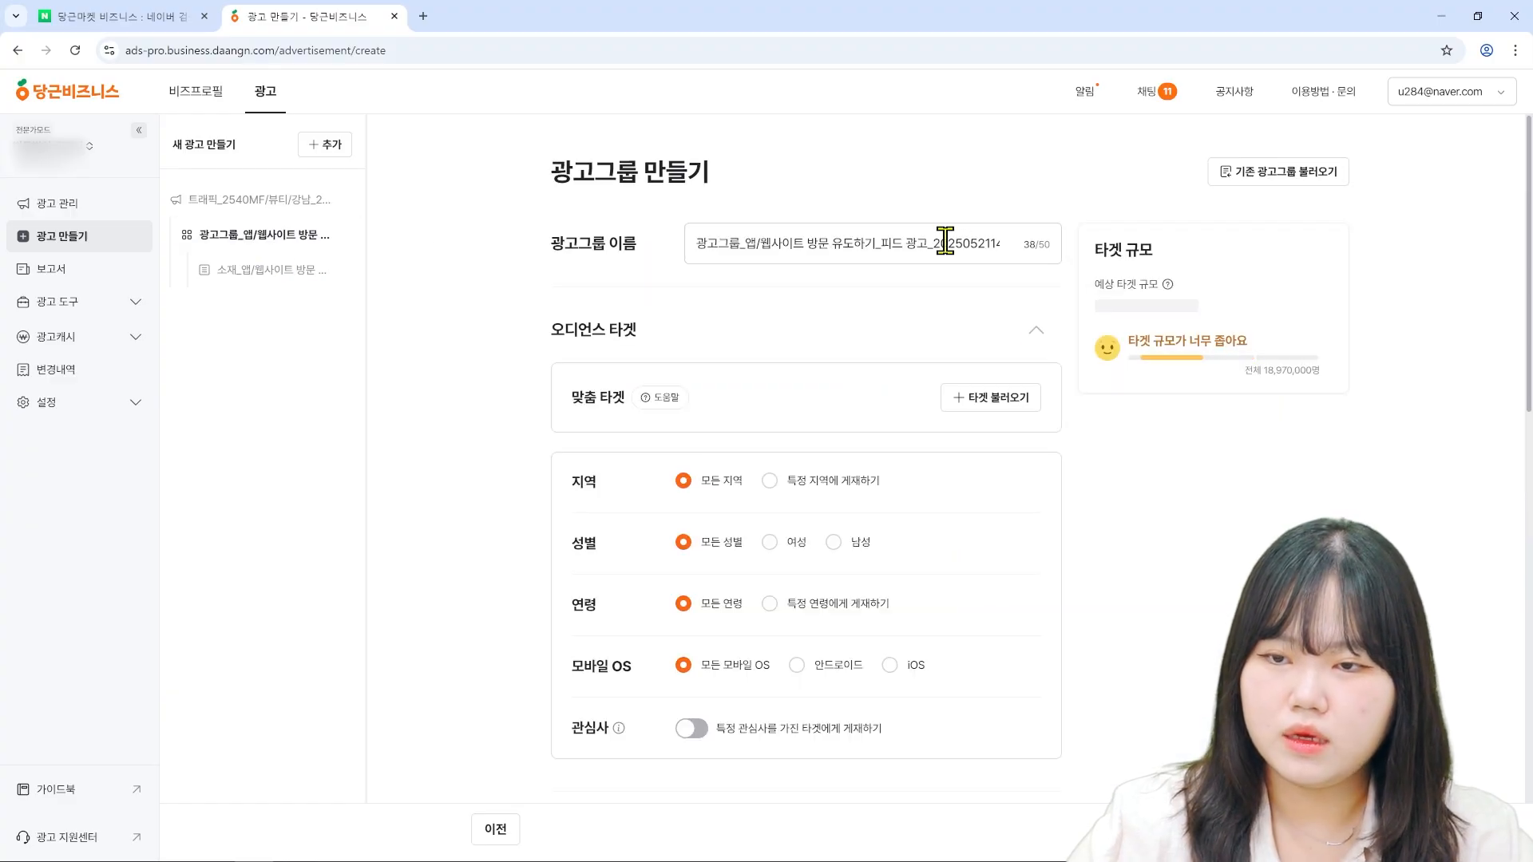
triple_click(940, 241)
click(914, 306)
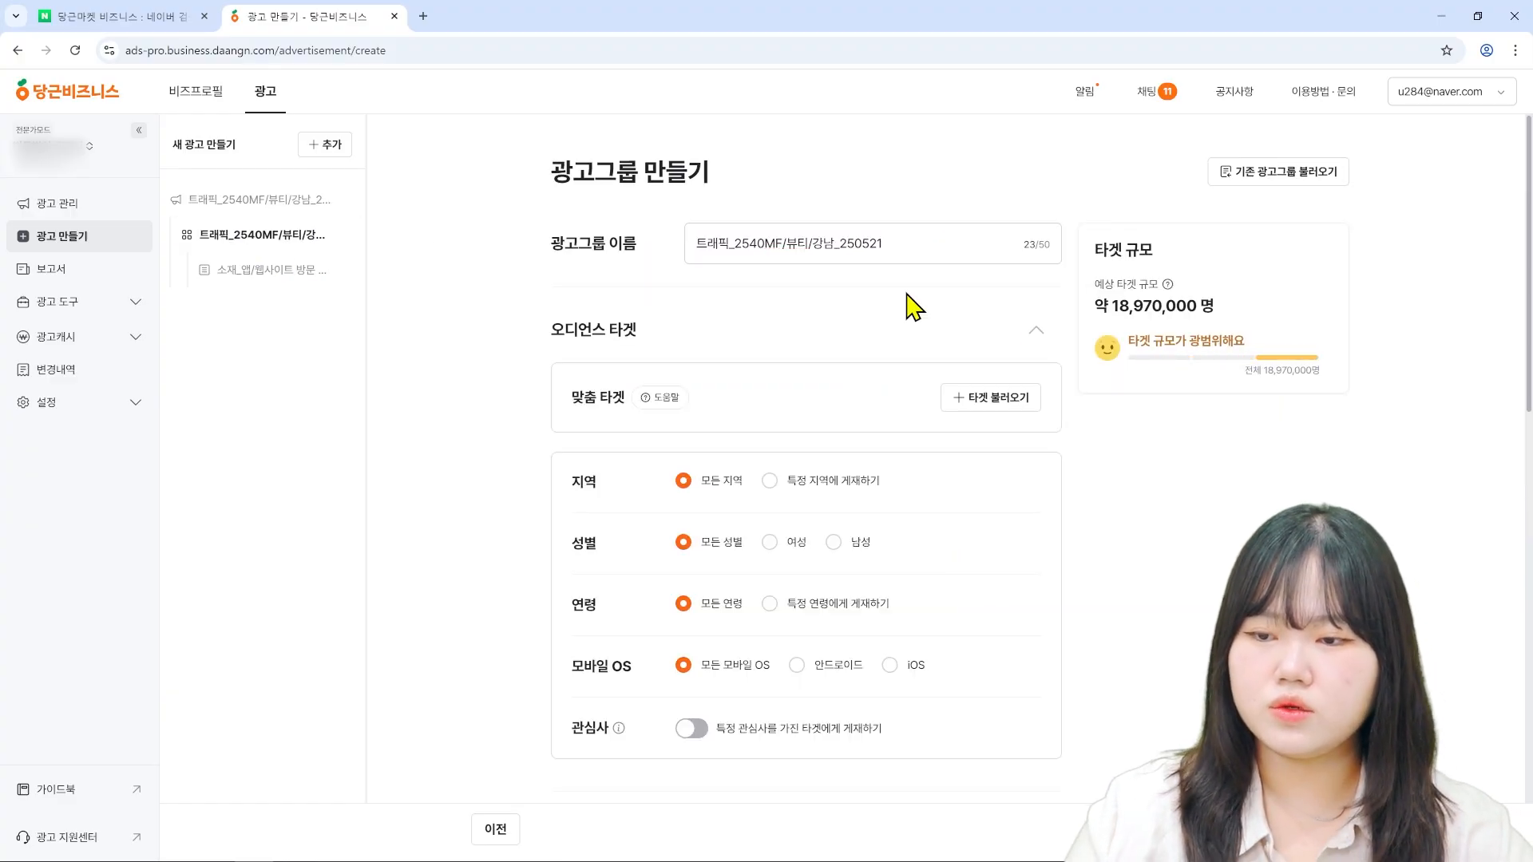
- Restrict the ad group's target region by searching for 강남 and selecting 서울특별시
scroll(906, 294, down, 1)
click(770, 401)
scroll(759, 469, down, 1)
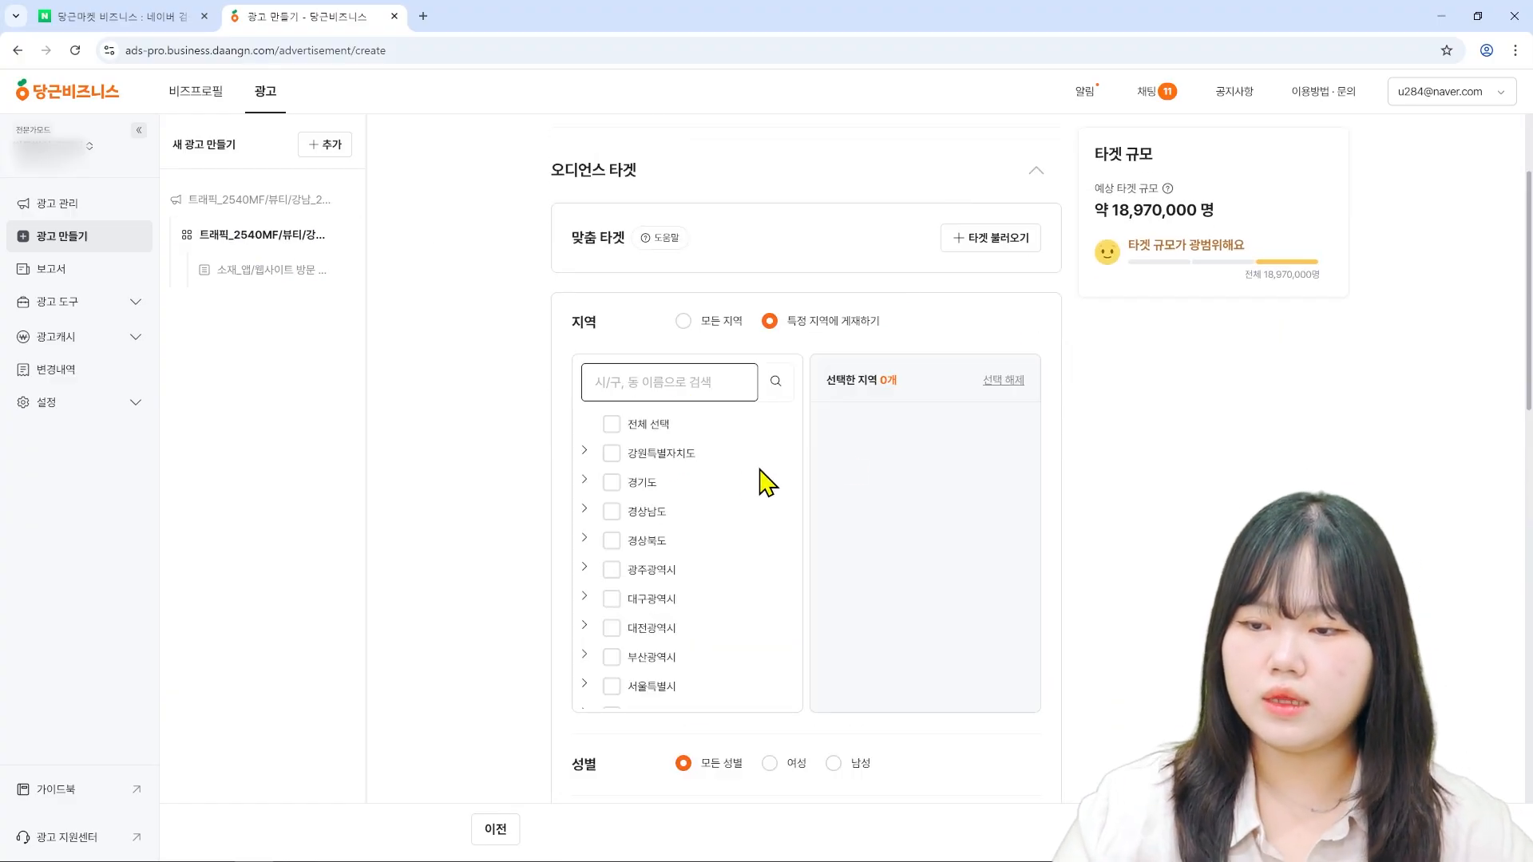
click(678, 381)
text(강남)
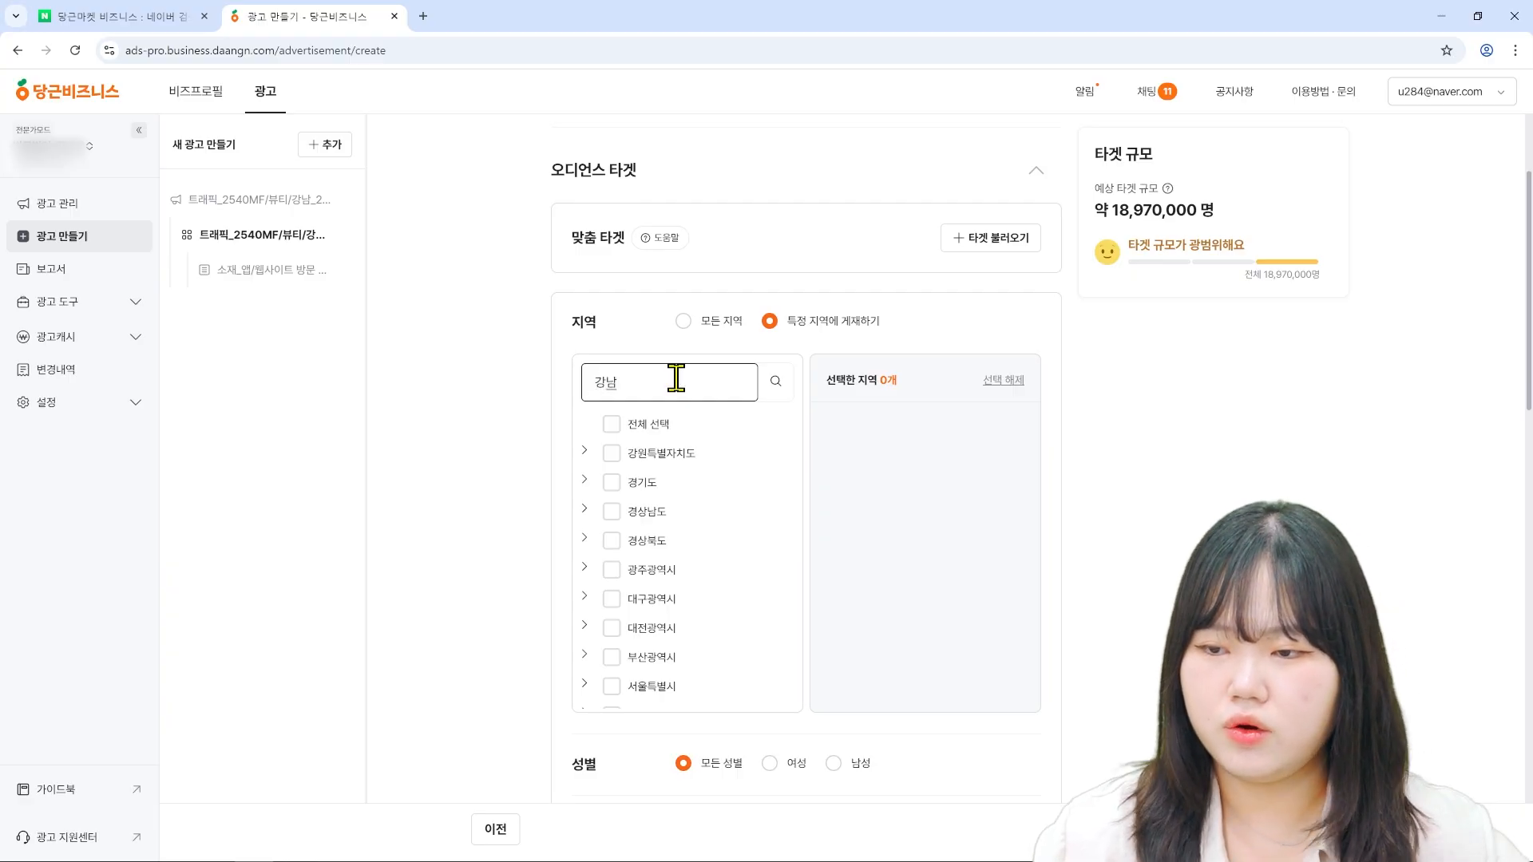
key(Return)
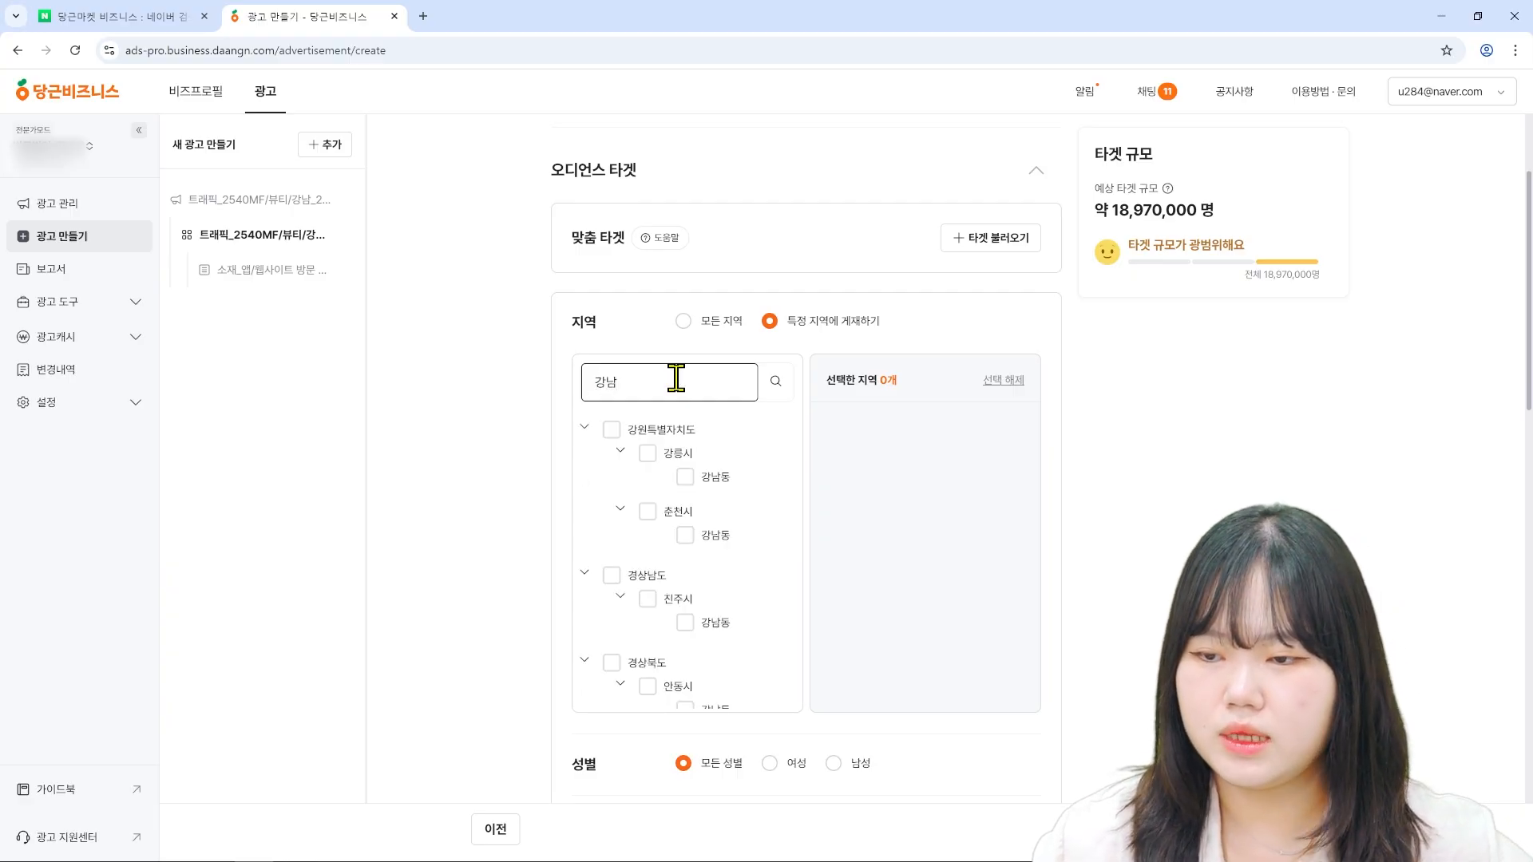
scroll(760, 613, down, 2)
click(612, 665)
scroll(811, 572, down, 3)
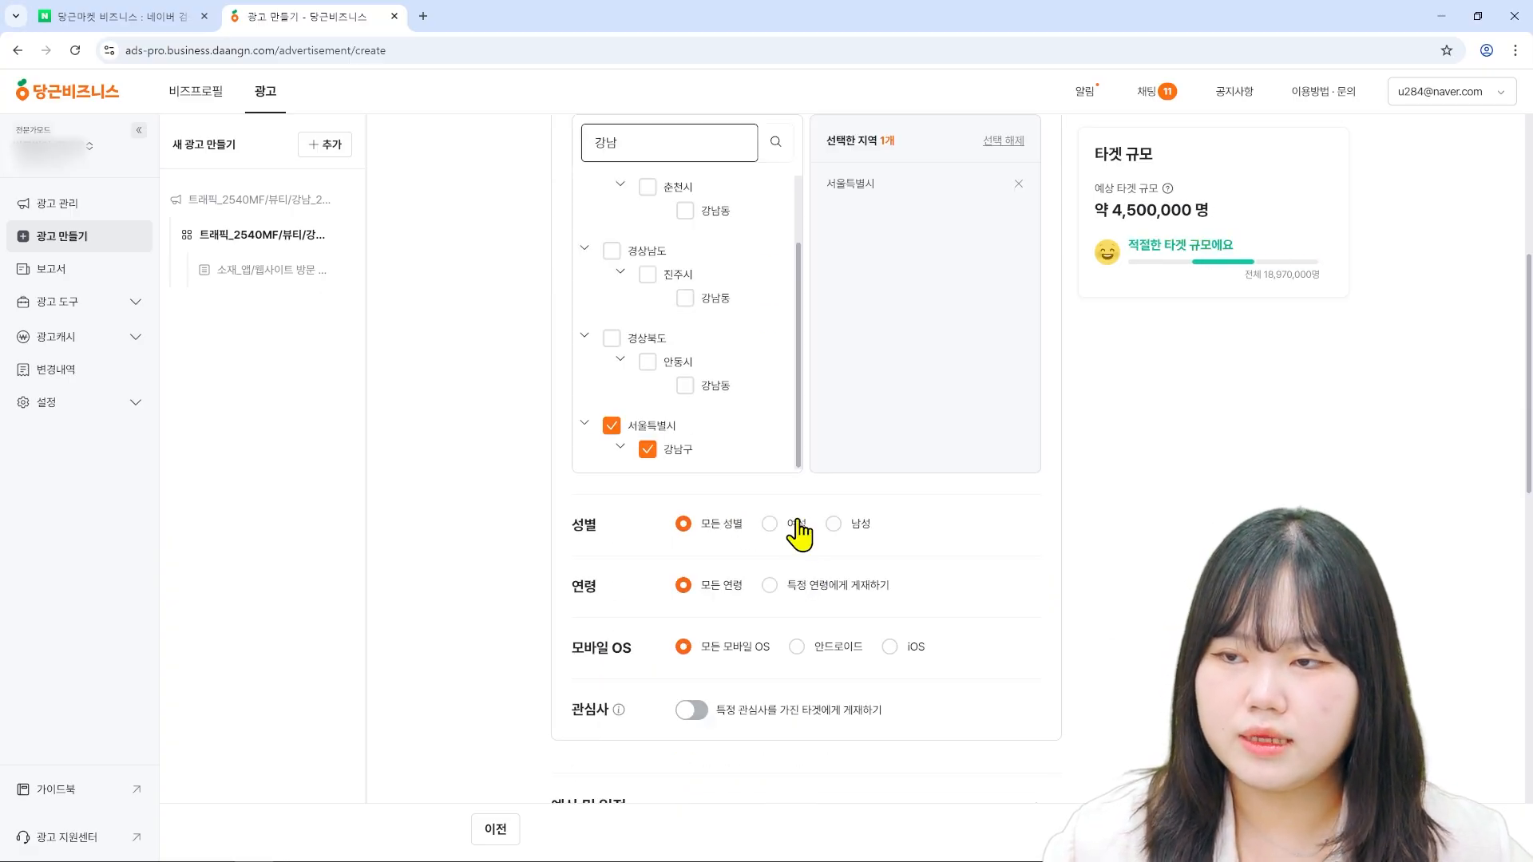
- Limit the ad group's target ages to the 25–29, 30–34 and 35–39 brackets
scroll(797, 523, up, 1)
scroll(798, 533, down, 1)
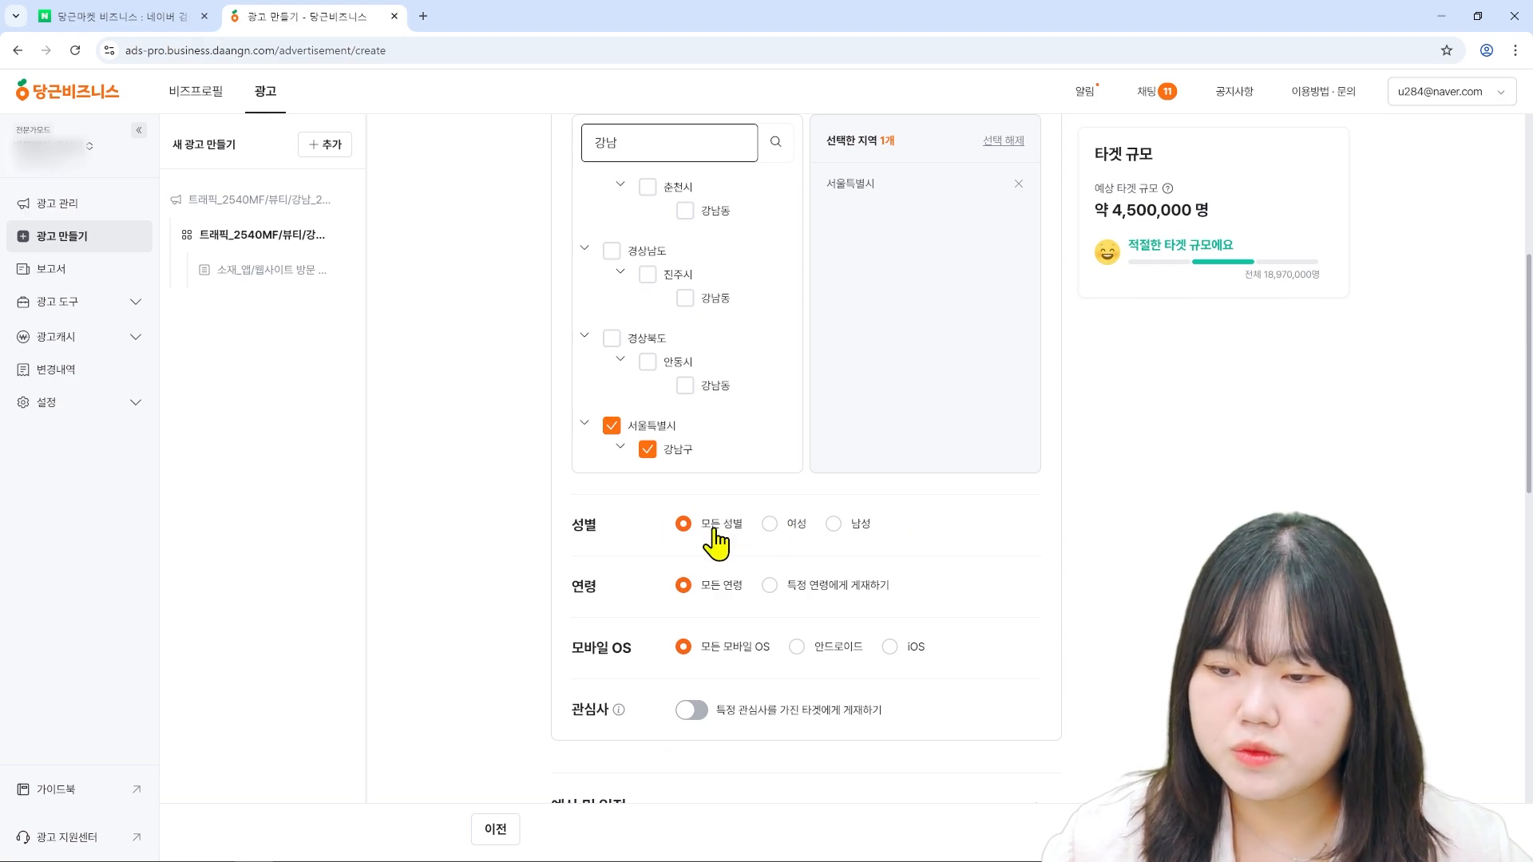
click(768, 589)
scroll(939, 555, down, 3)
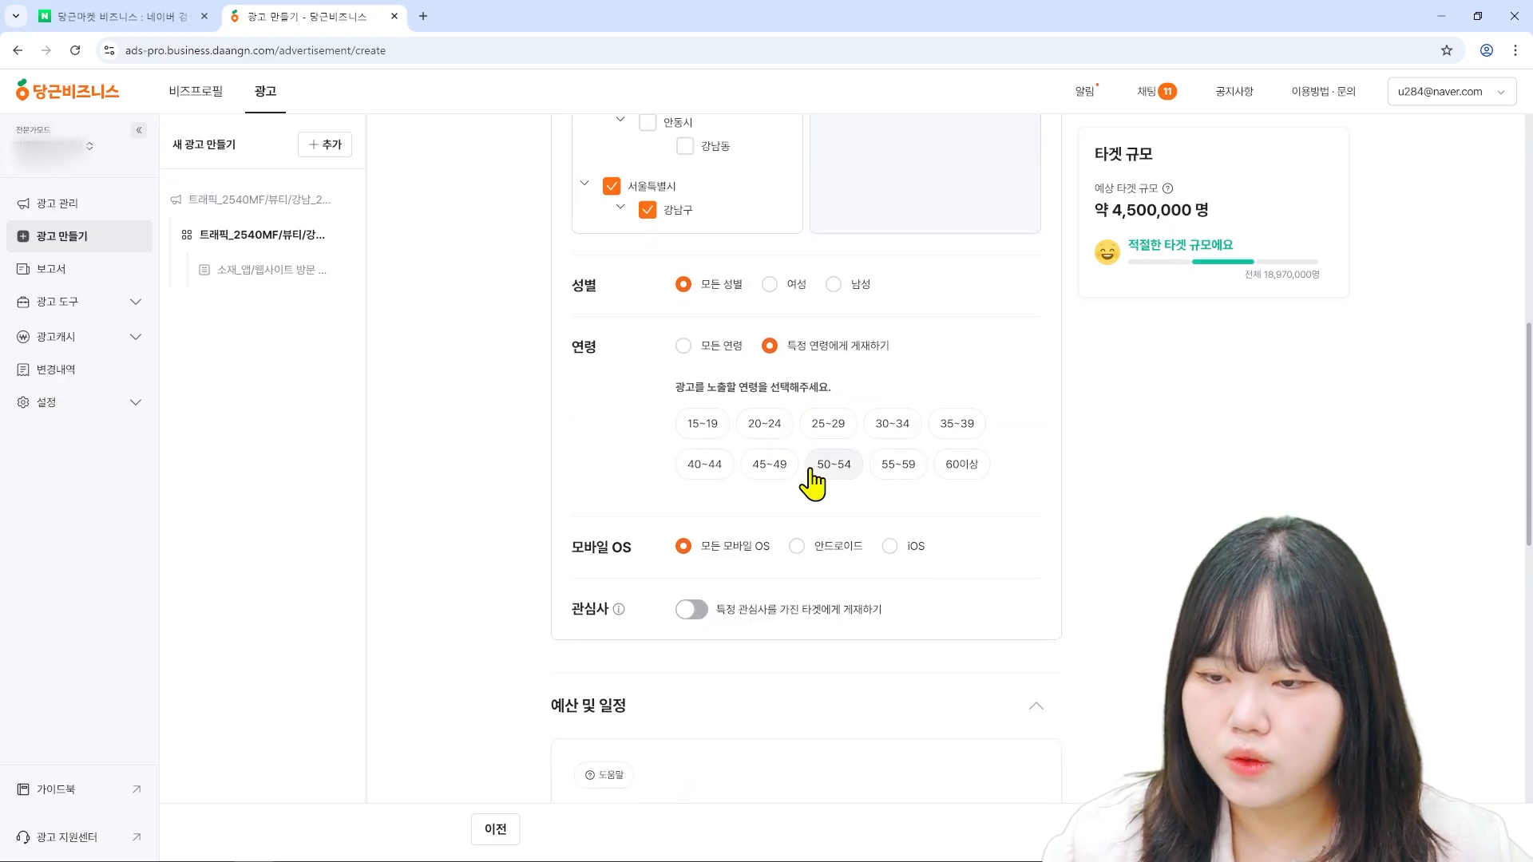
click(828, 425)
click(901, 436)
click(961, 423)
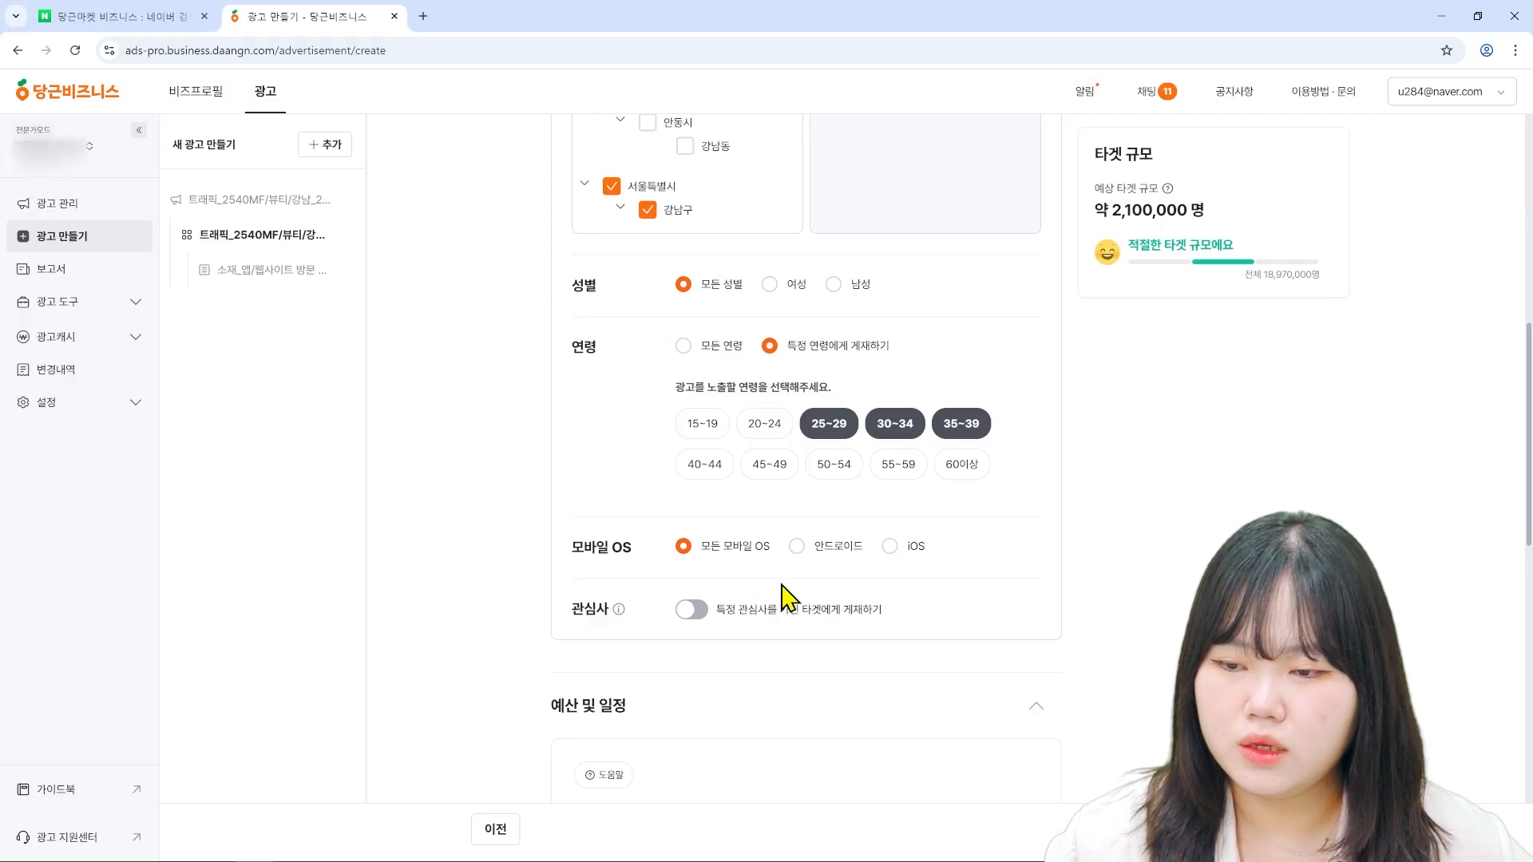
- Enable interest targeting for the ad group, search the interests for 뷰티 and select the first matching interest
click(691, 611)
scroll(917, 610, down, 5)
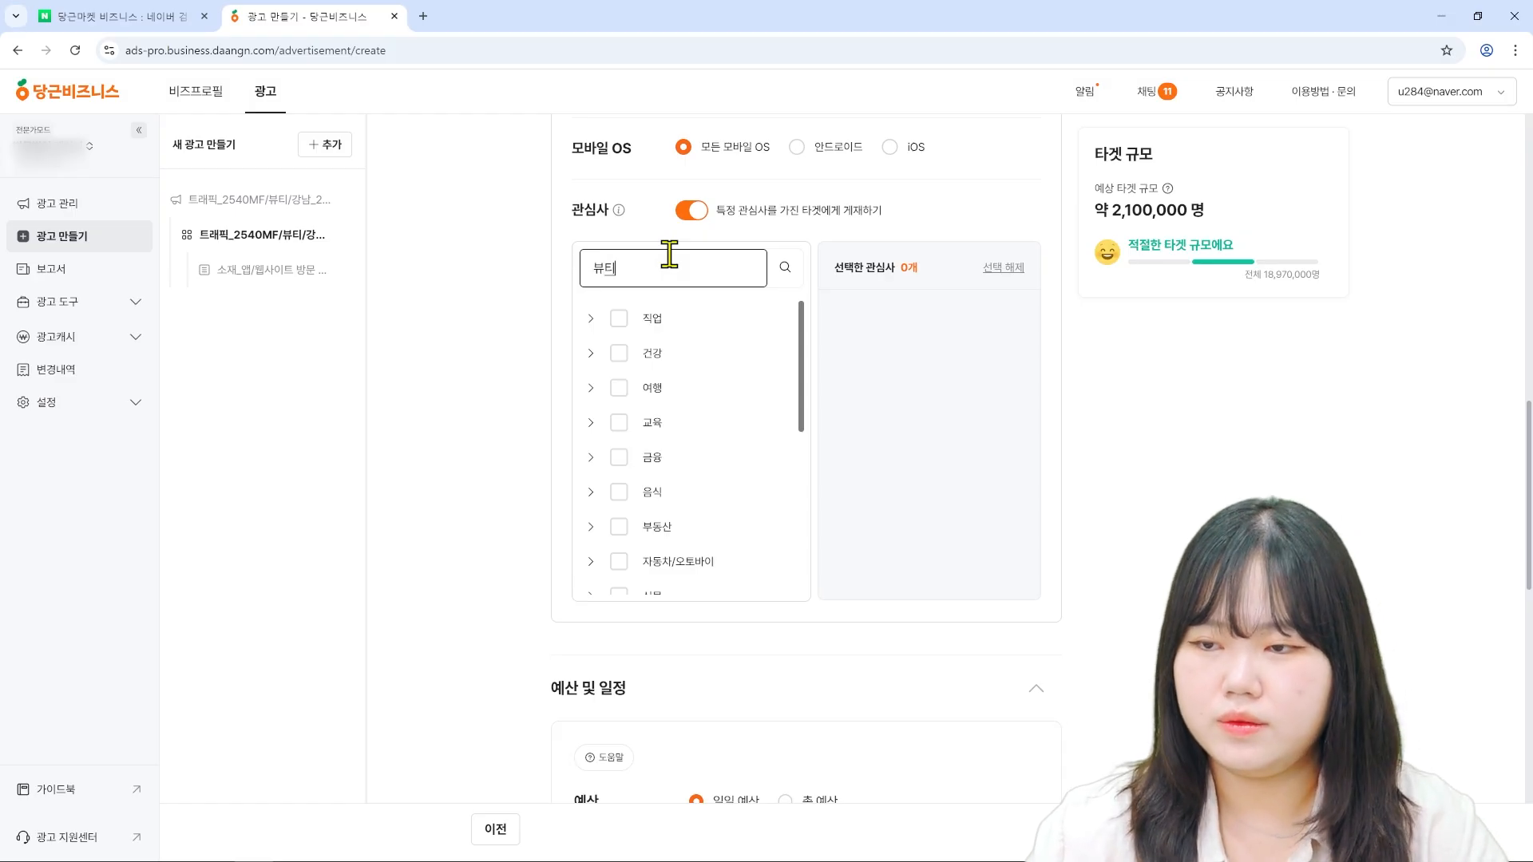
key(Return)
click(619, 318)
- Set the ad group's daily budget to 110,000 won
scroll(911, 592, down, 5)
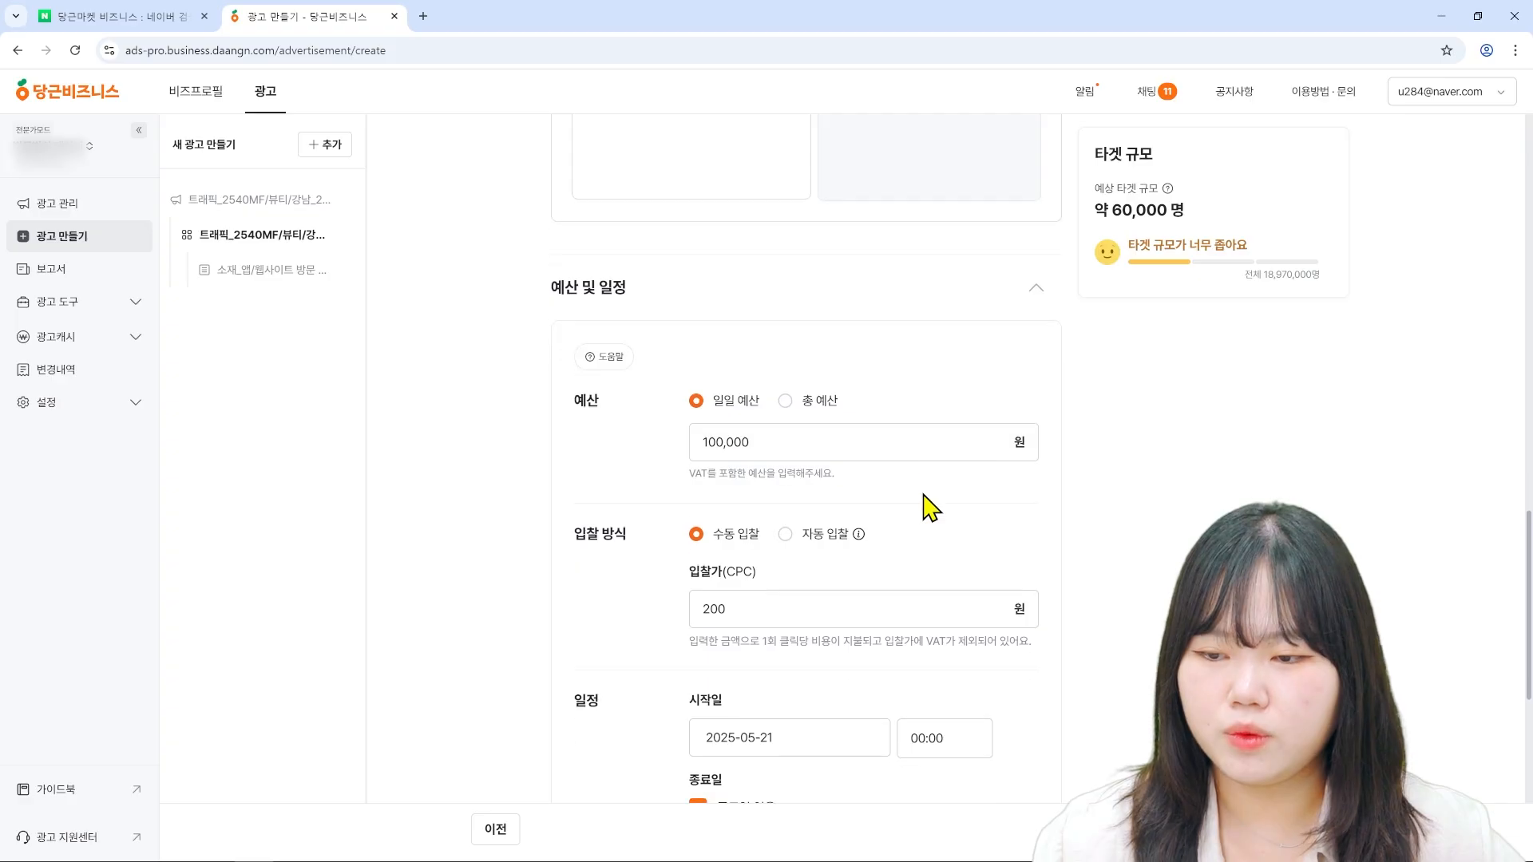
scroll(808, 446, down, 1)
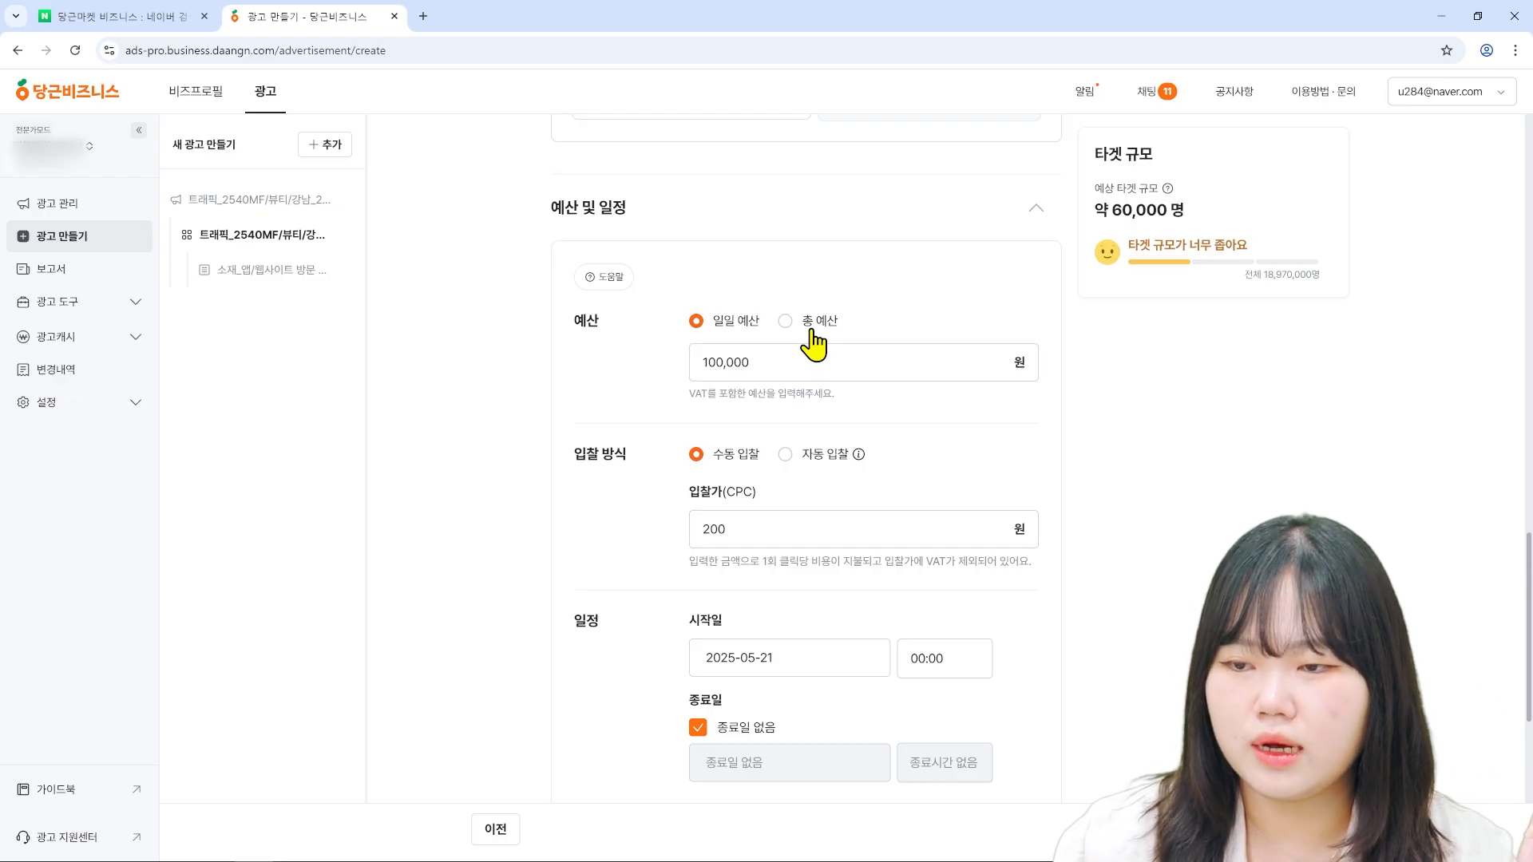
click(749, 360)
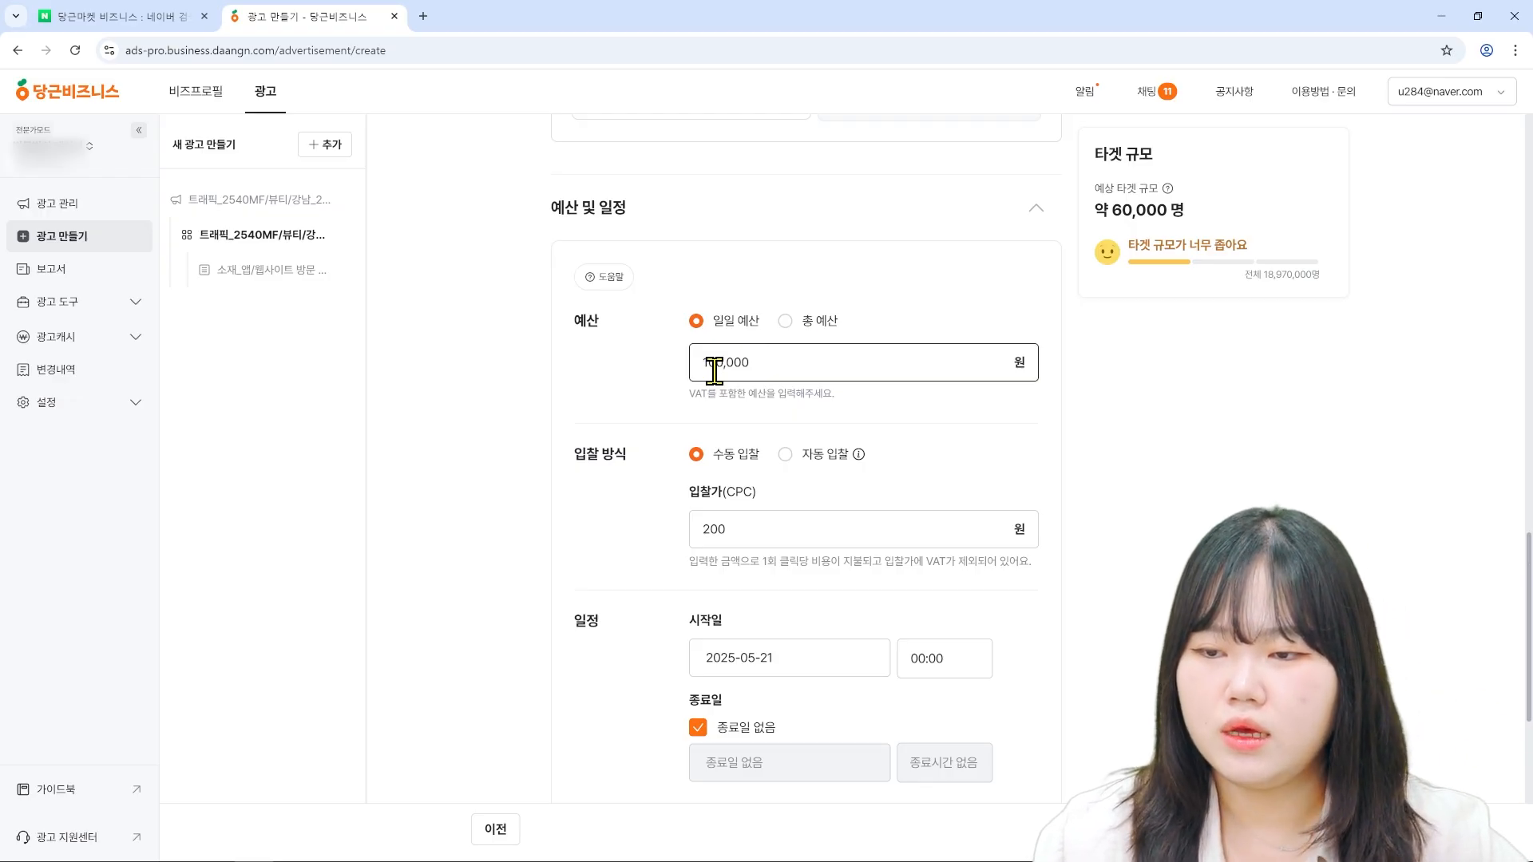
drag(710, 360, 717, 361)
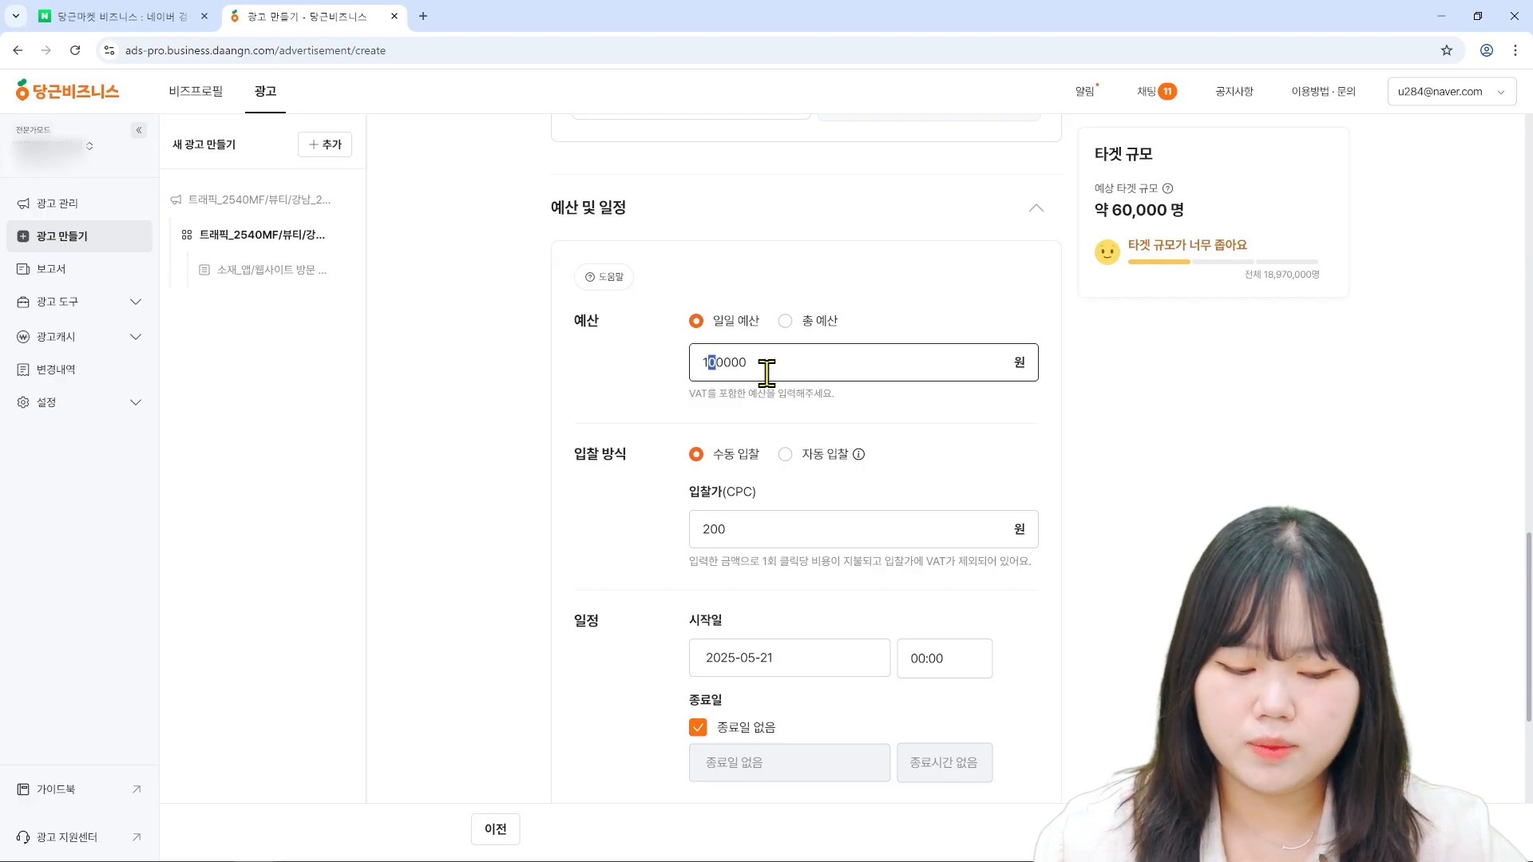
text(1)
click(1242, 423)
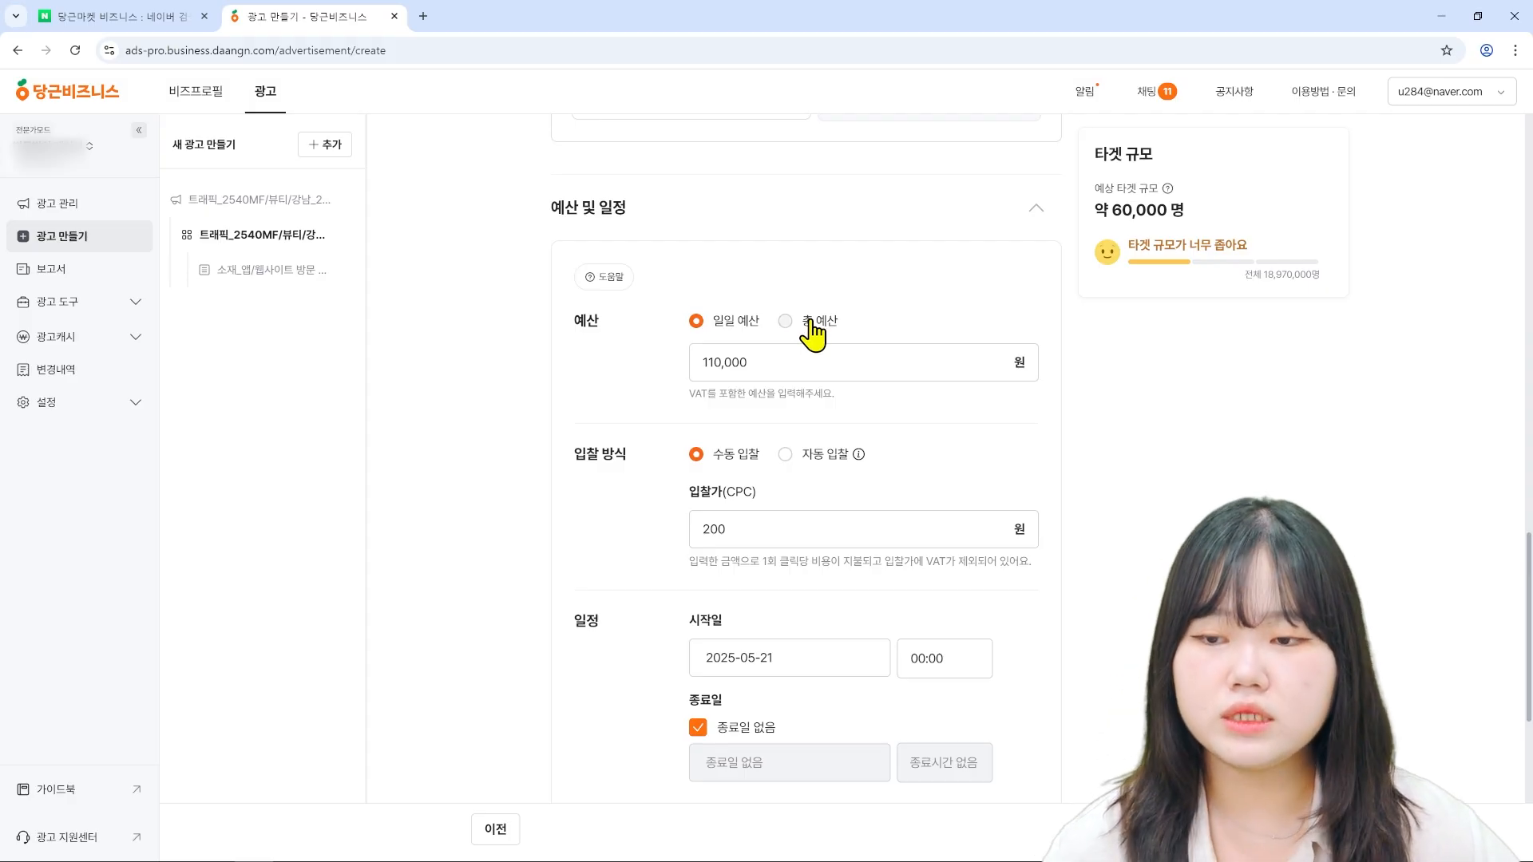
- Switch the budget type to total budget (총 예산) and set the schedule's end date to 2025-06-30
click(809, 322)
click(832, 773)
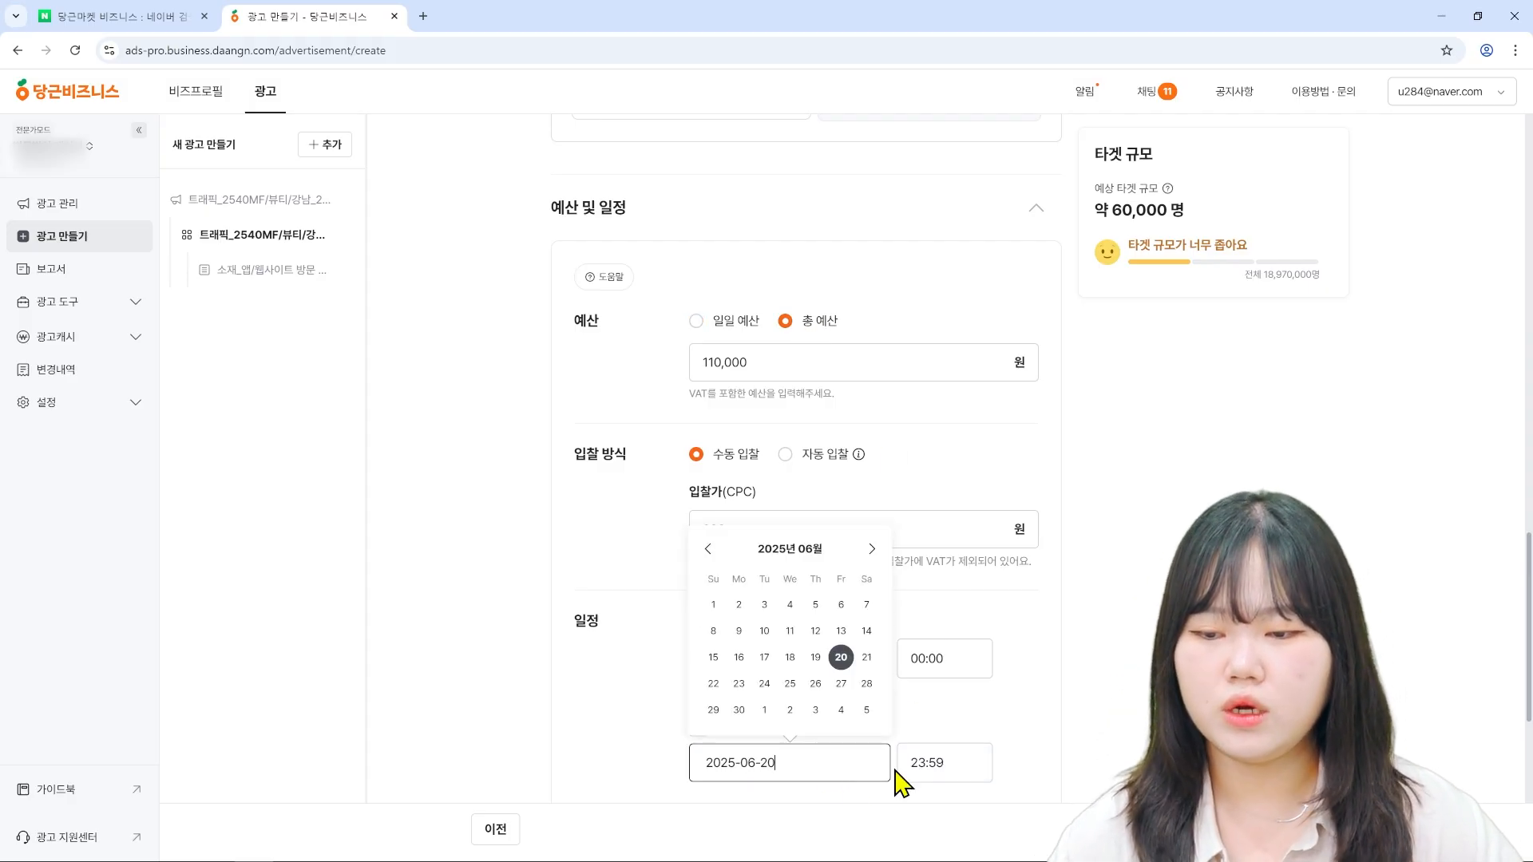
click(738, 710)
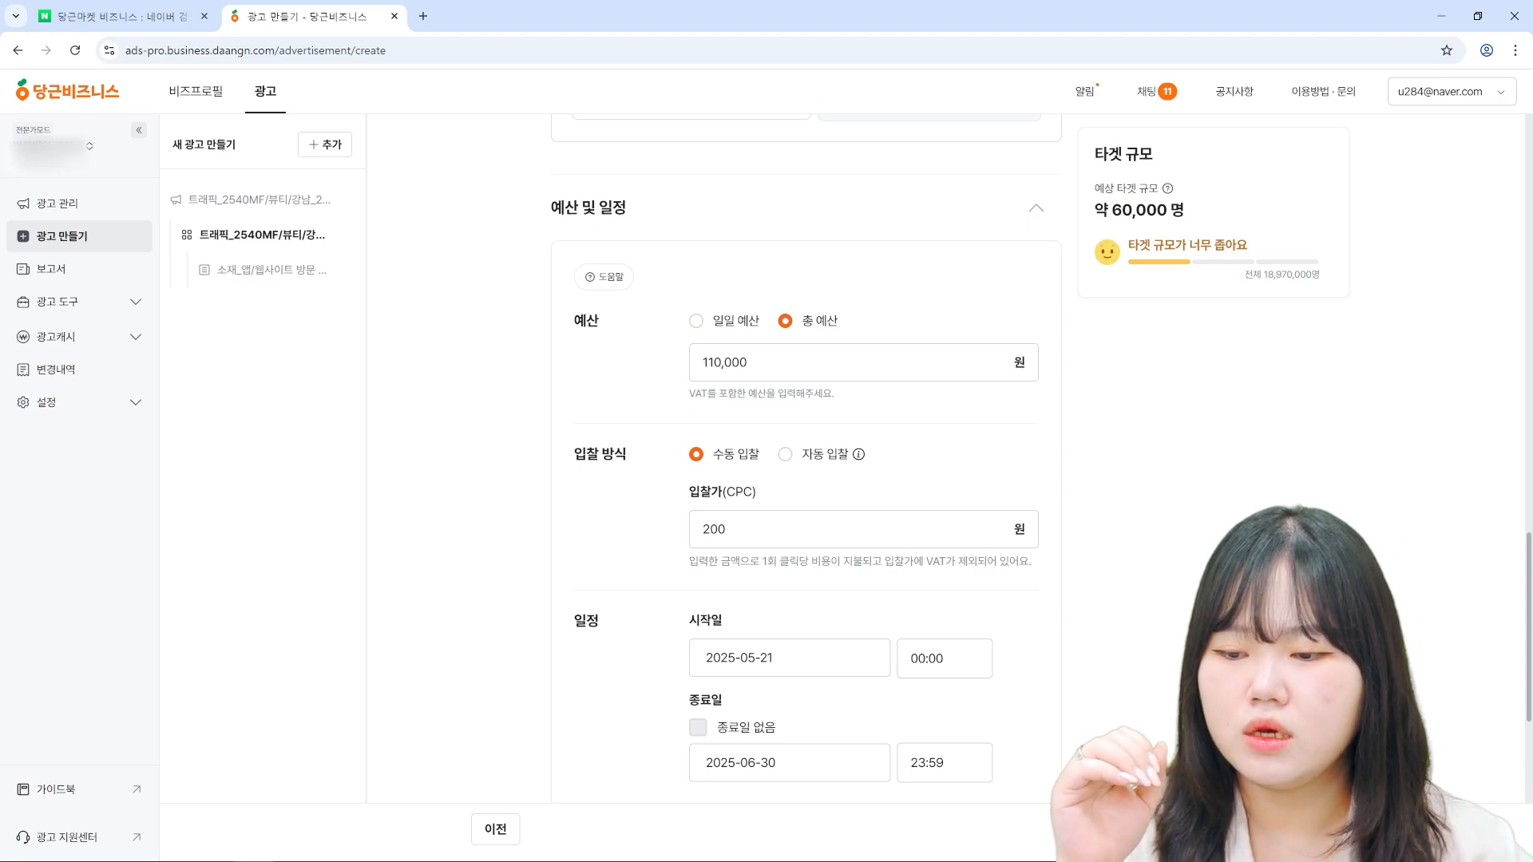
- Review the total budget amount and switch the budget type back to daily budget (일일 예산)
drag(790, 359, 708, 386)
click(806, 358)
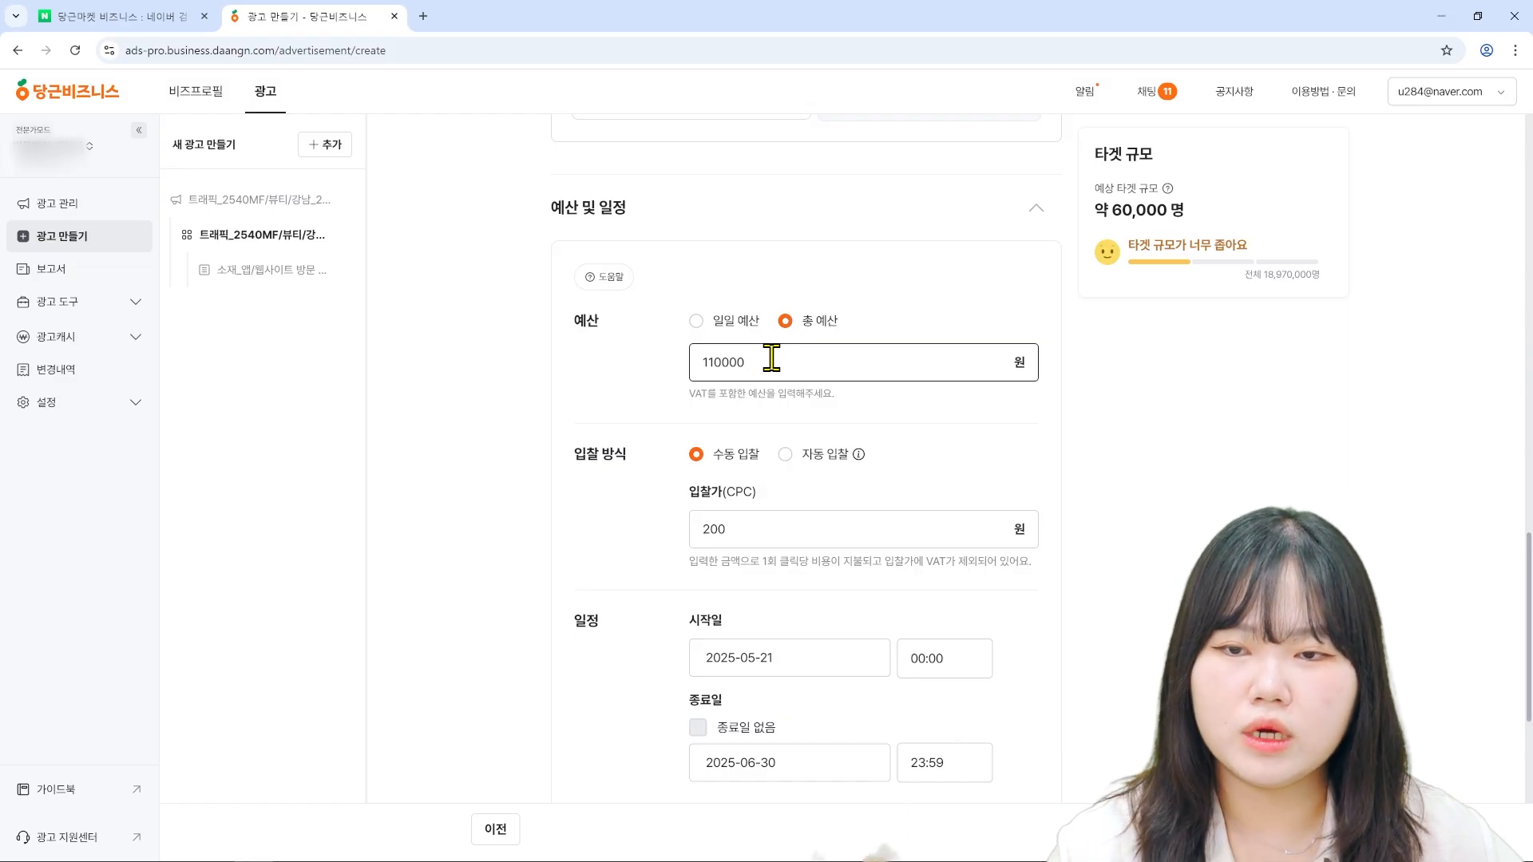
click(1304, 262)
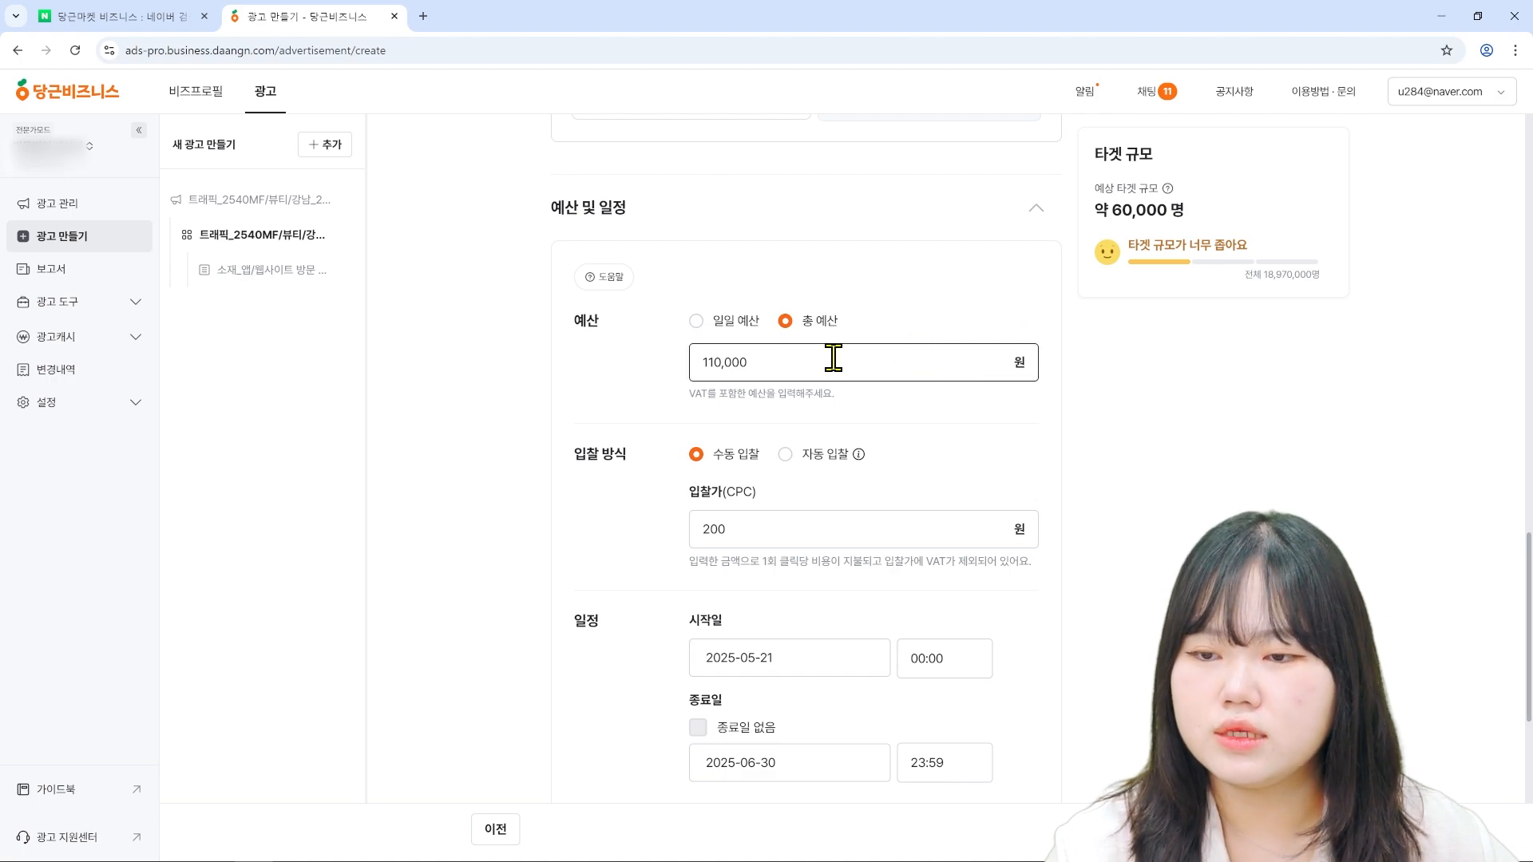
click(738, 322)
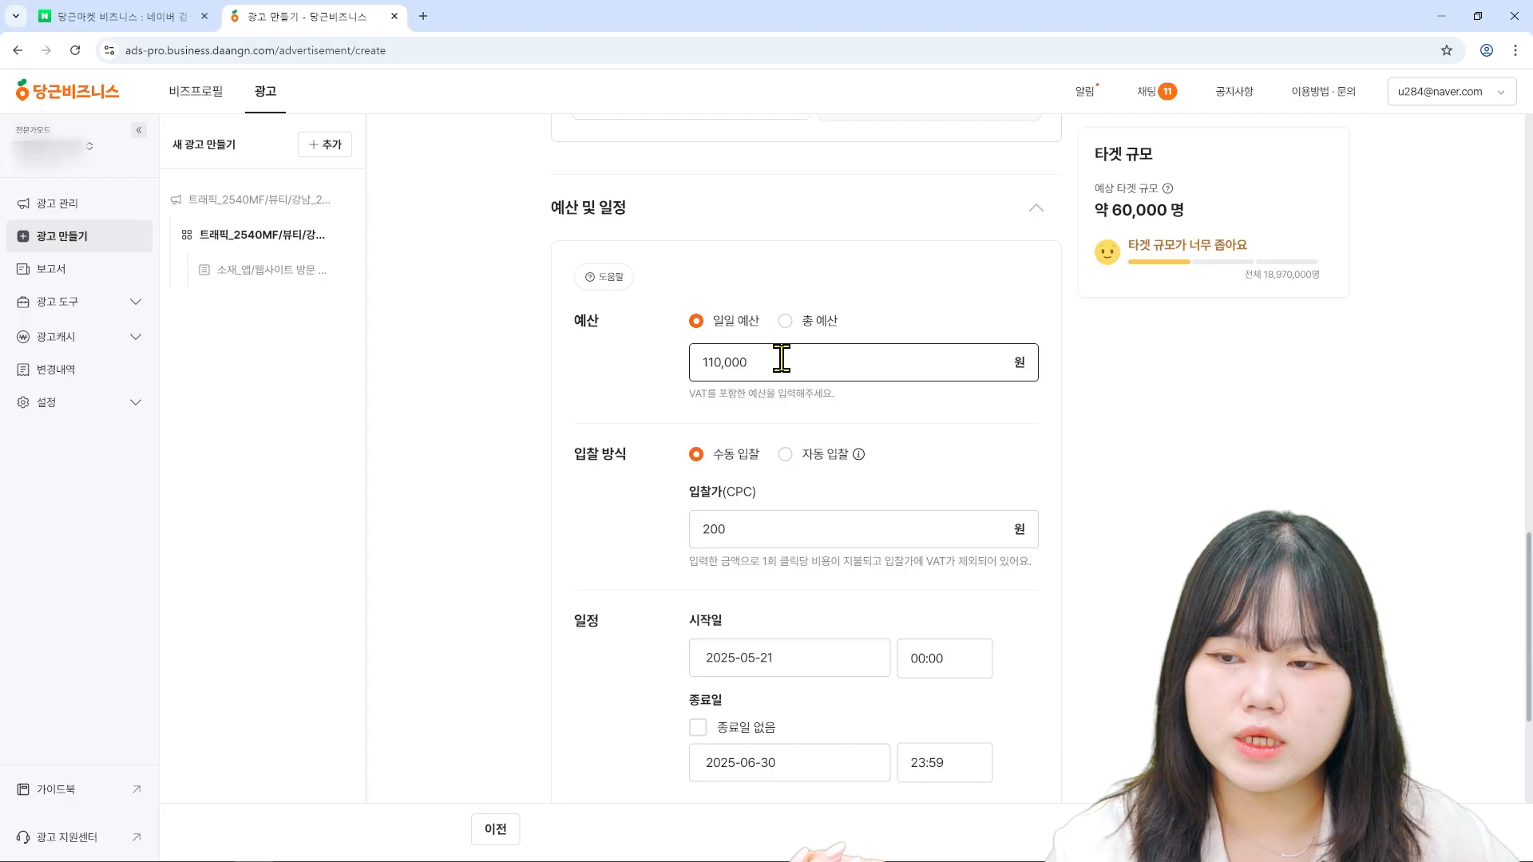
drag(781, 359, 653, 399)
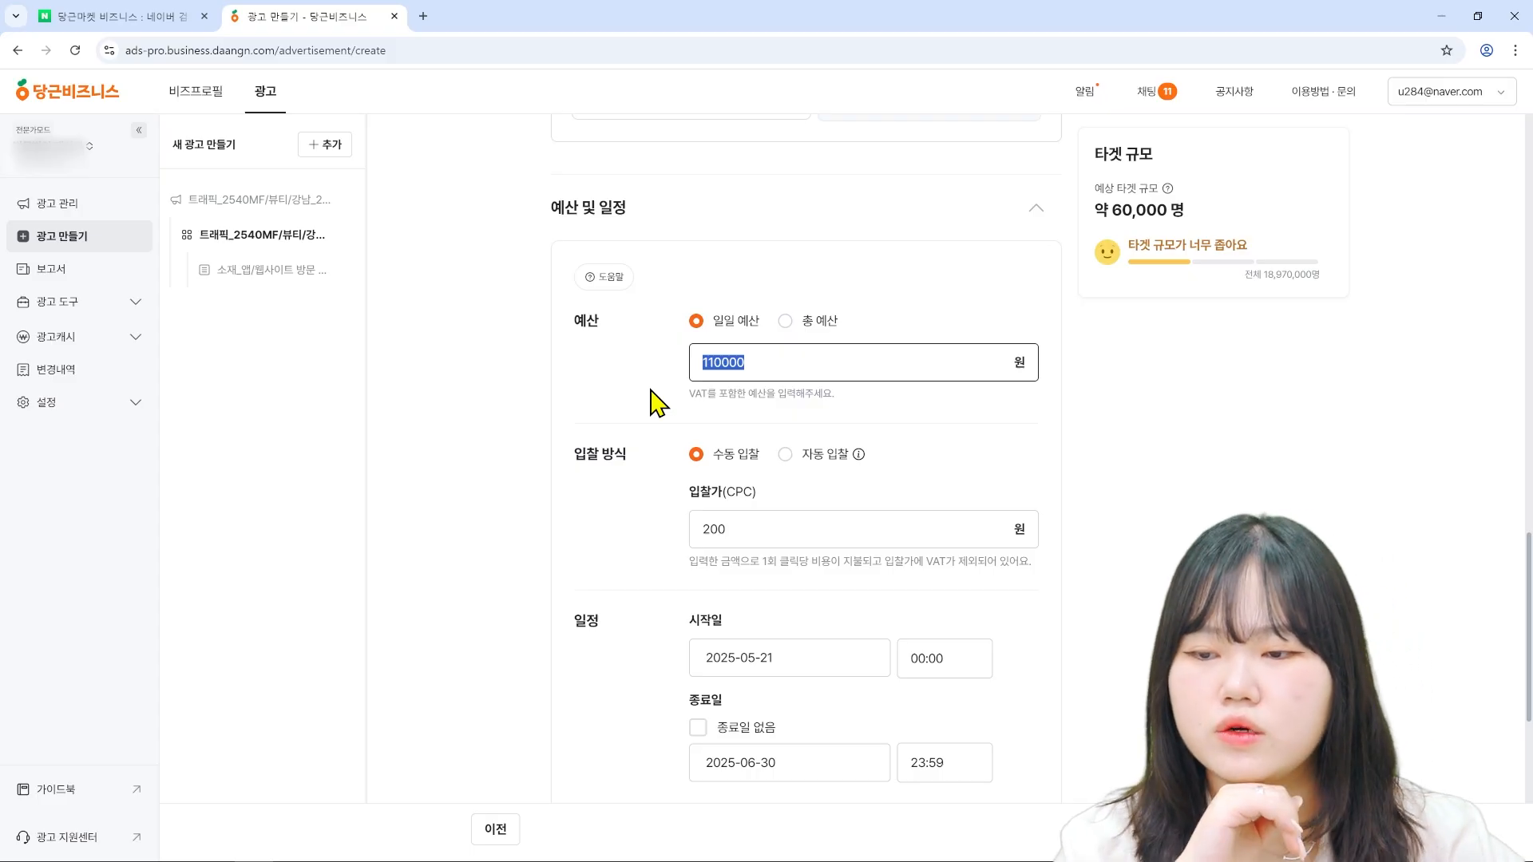
- Preview automatic bidding, return to manual bidding (수동 입찰) and set the CPC bid to 300 won
click(822, 455)
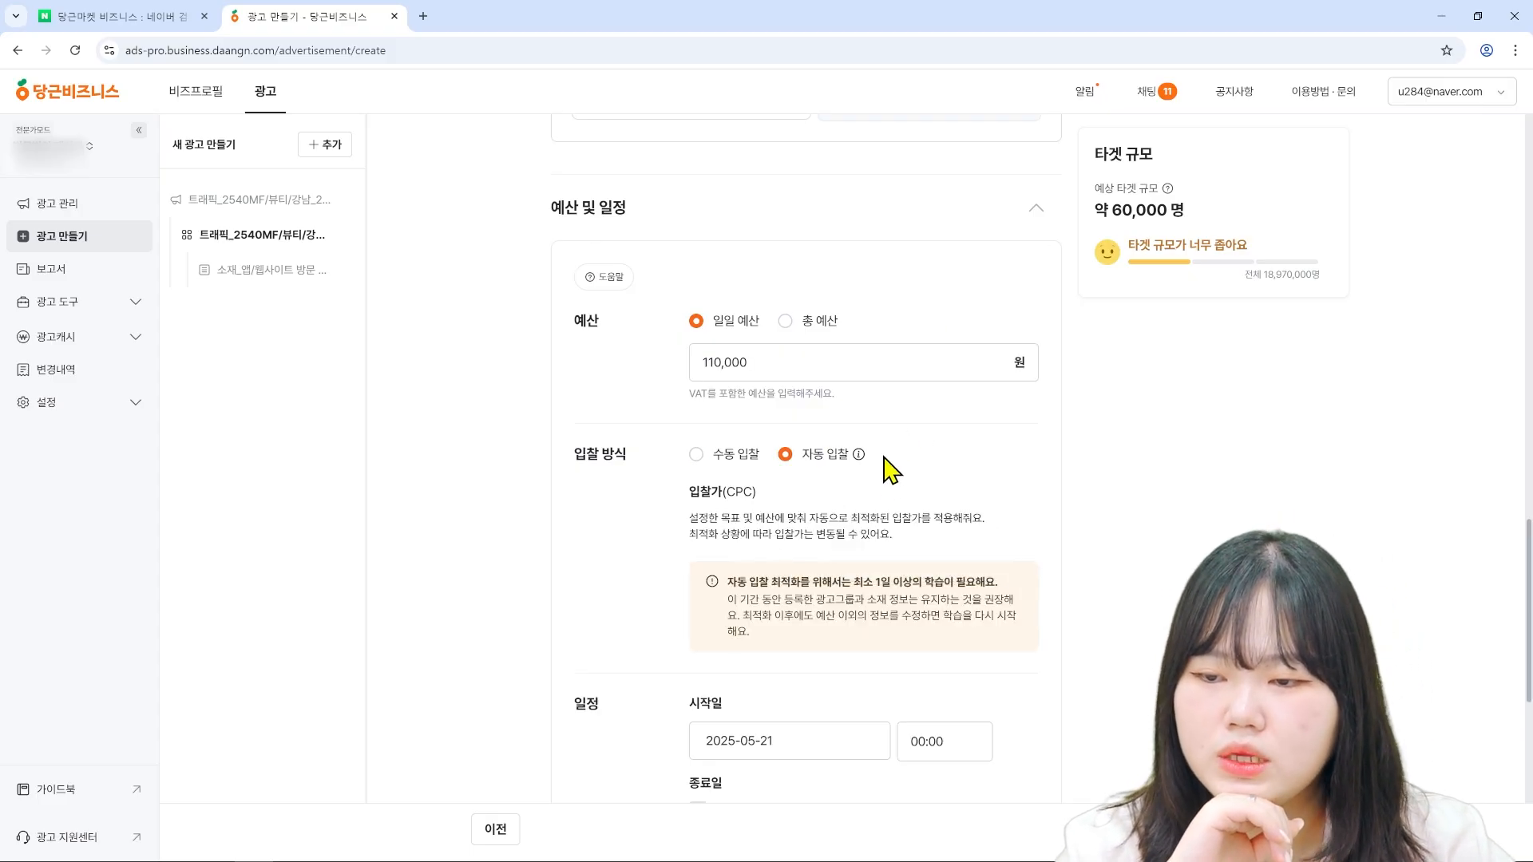
click(697, 455)
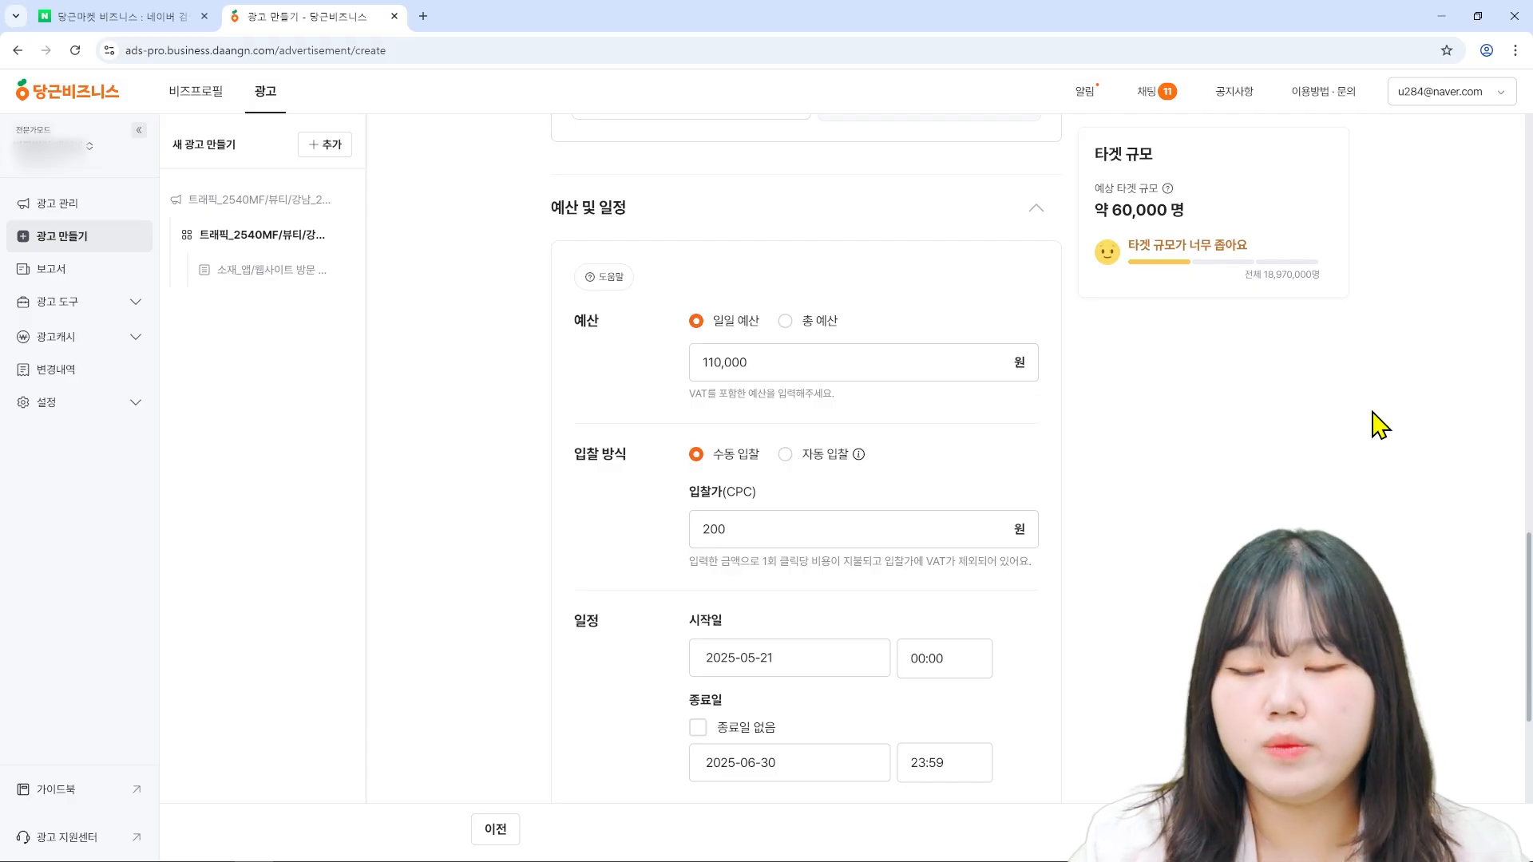
drag(732, 531, 704, 563)
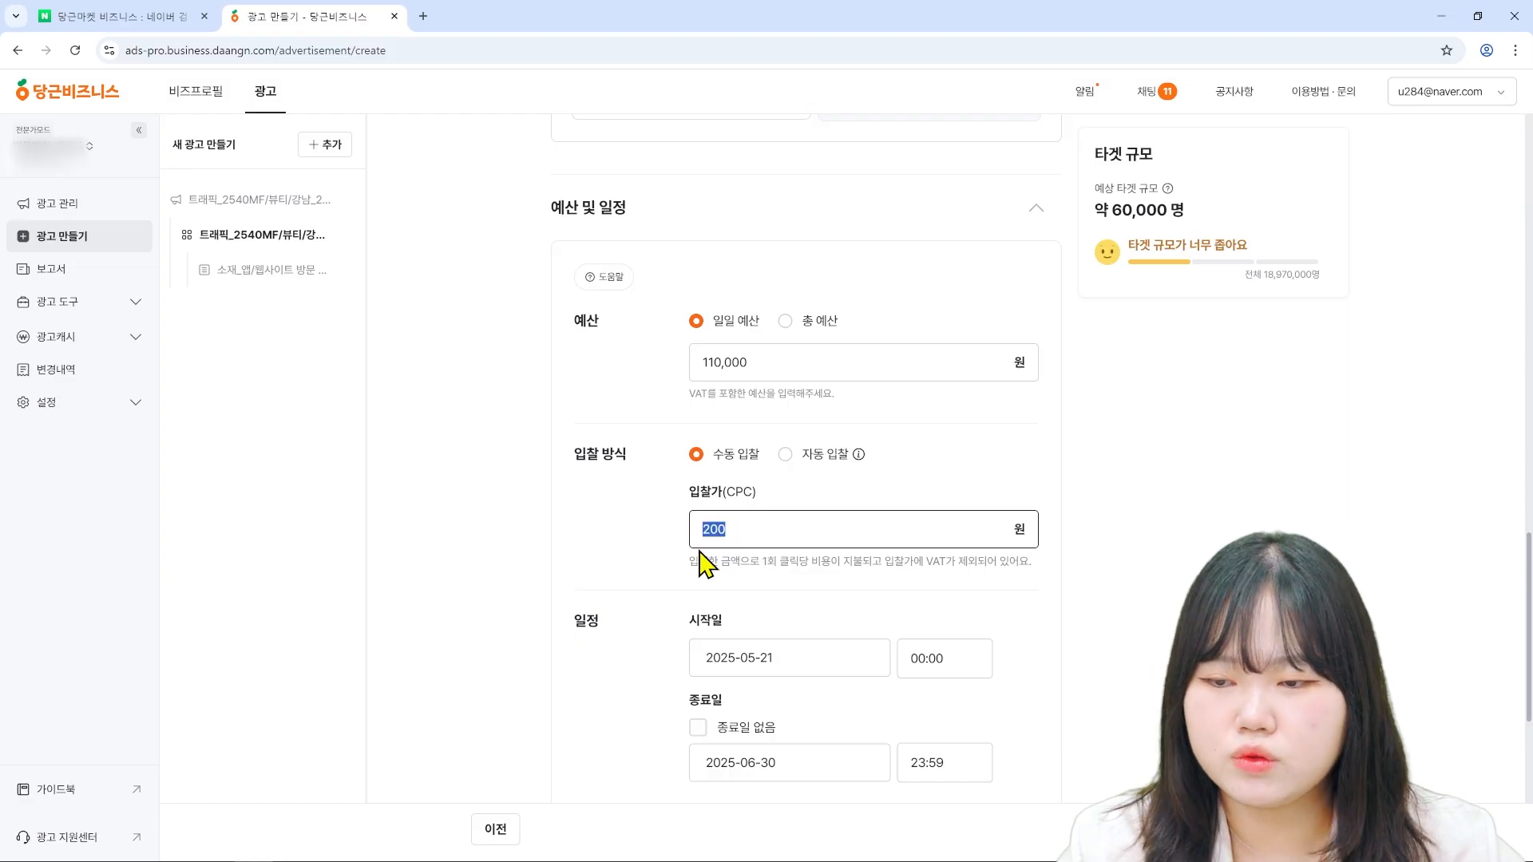
text(300)
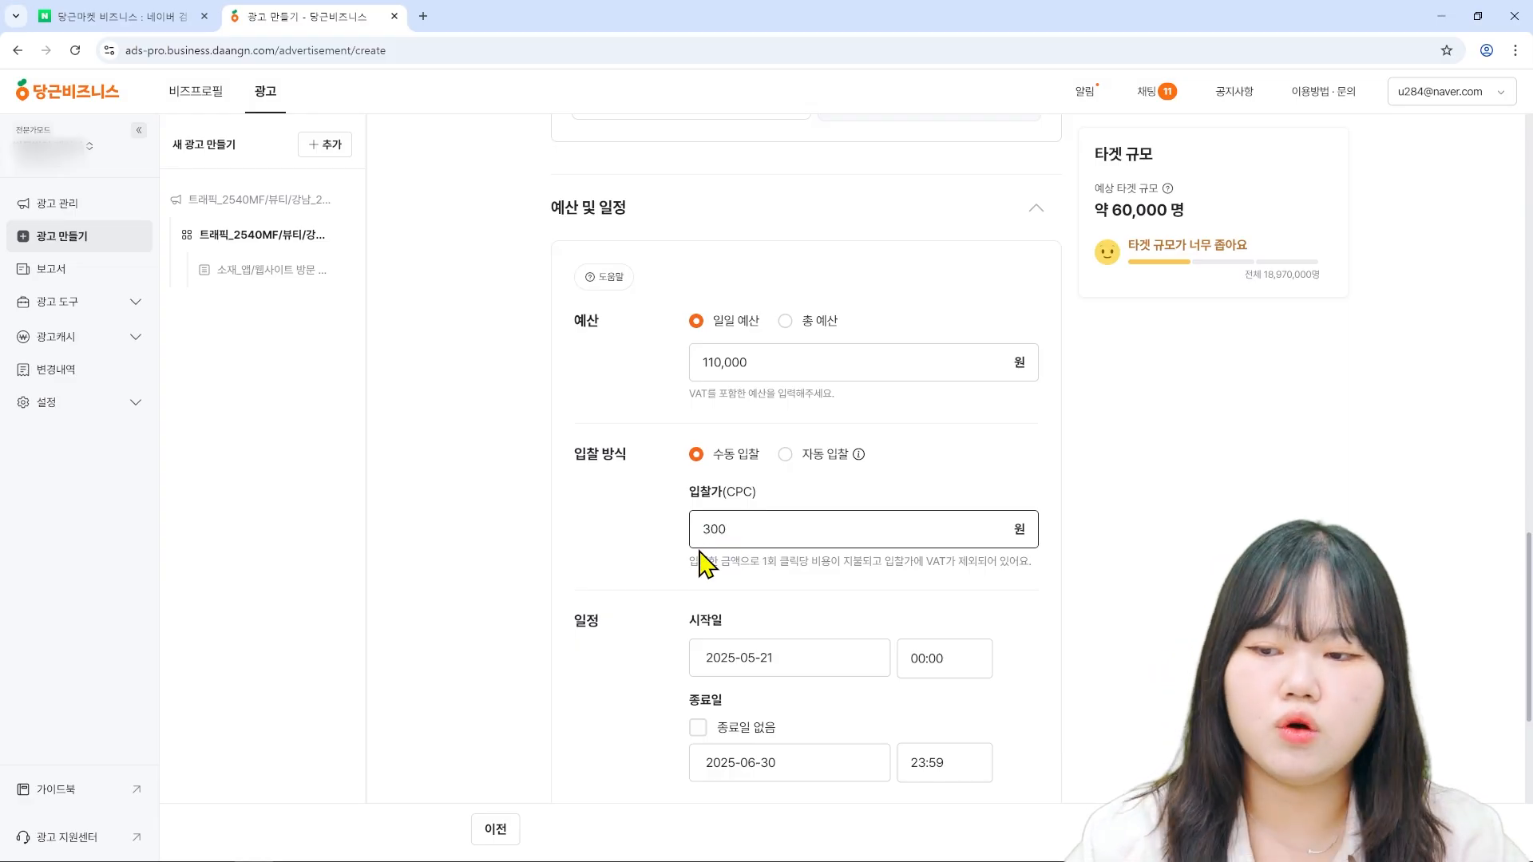
click(1238, 623)
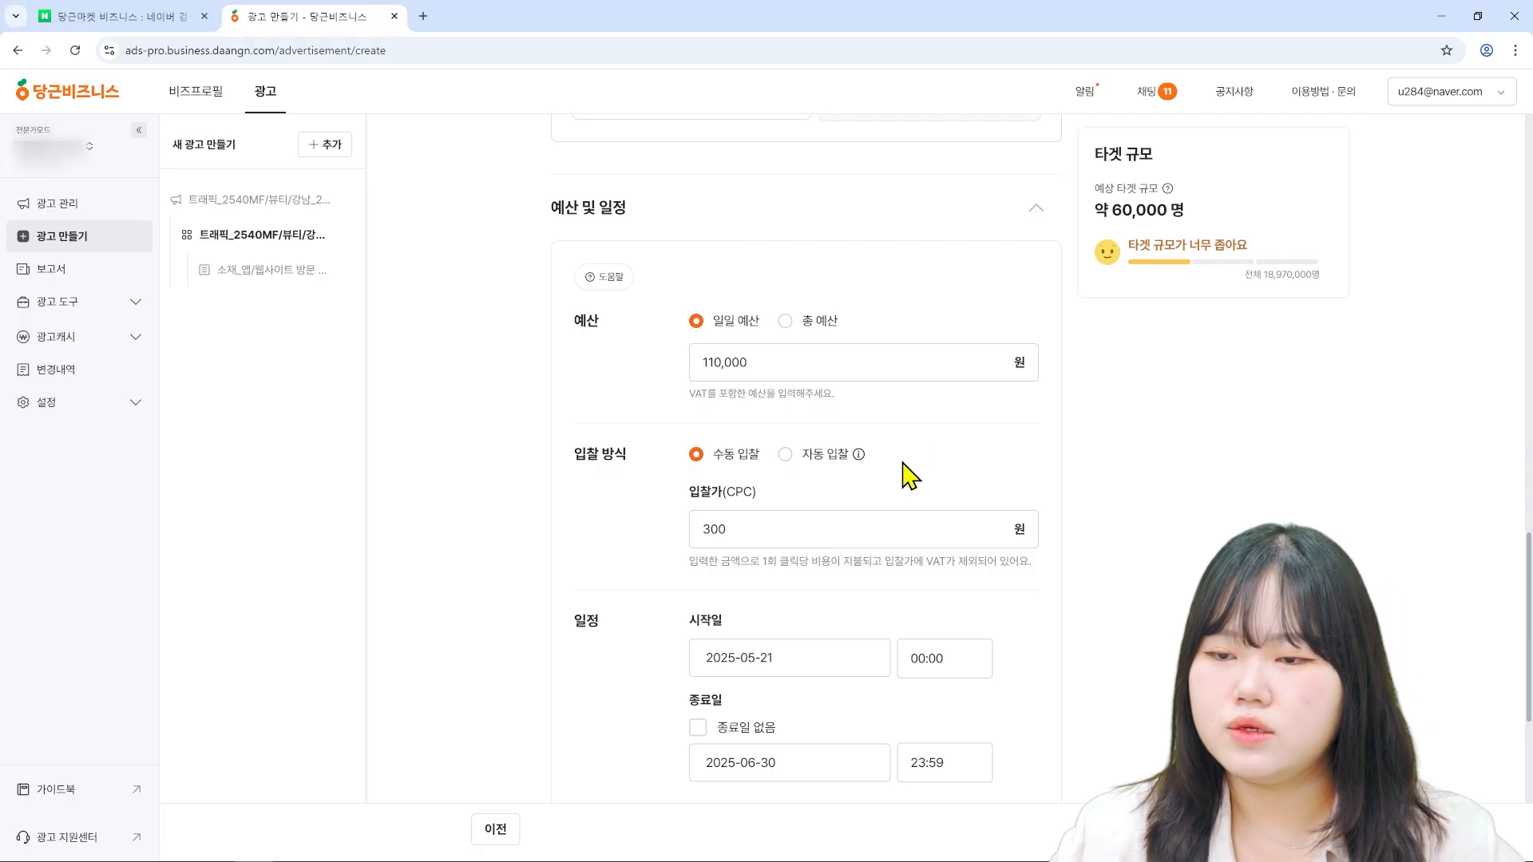
- Continue to the ad creative, preview the video asset type's settings and switch back to the image type (이미지 유형)
click(1403, 829)
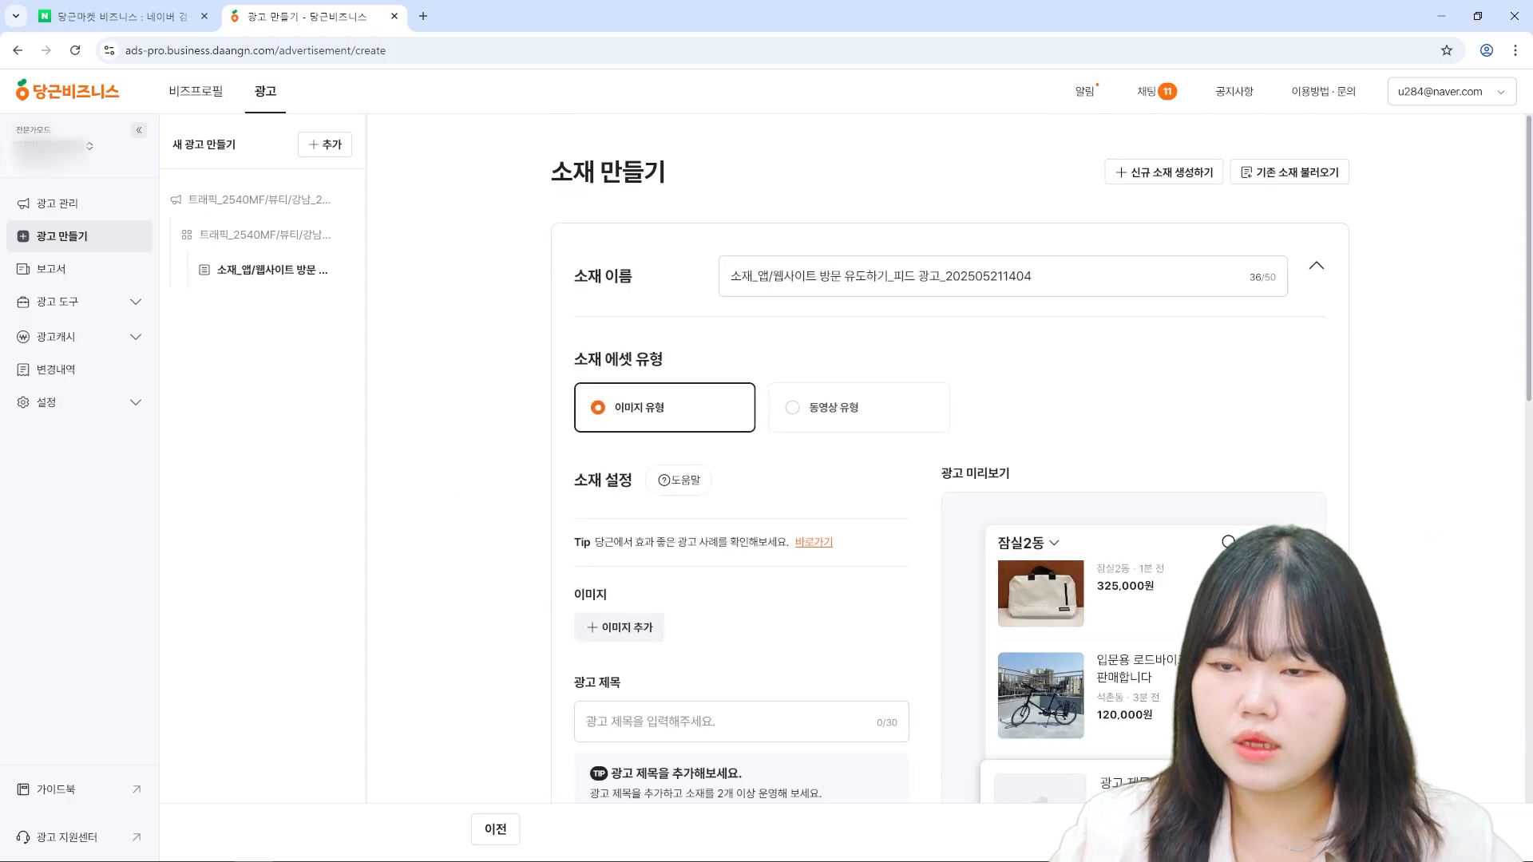
scroll(1218, 551, down, 1)
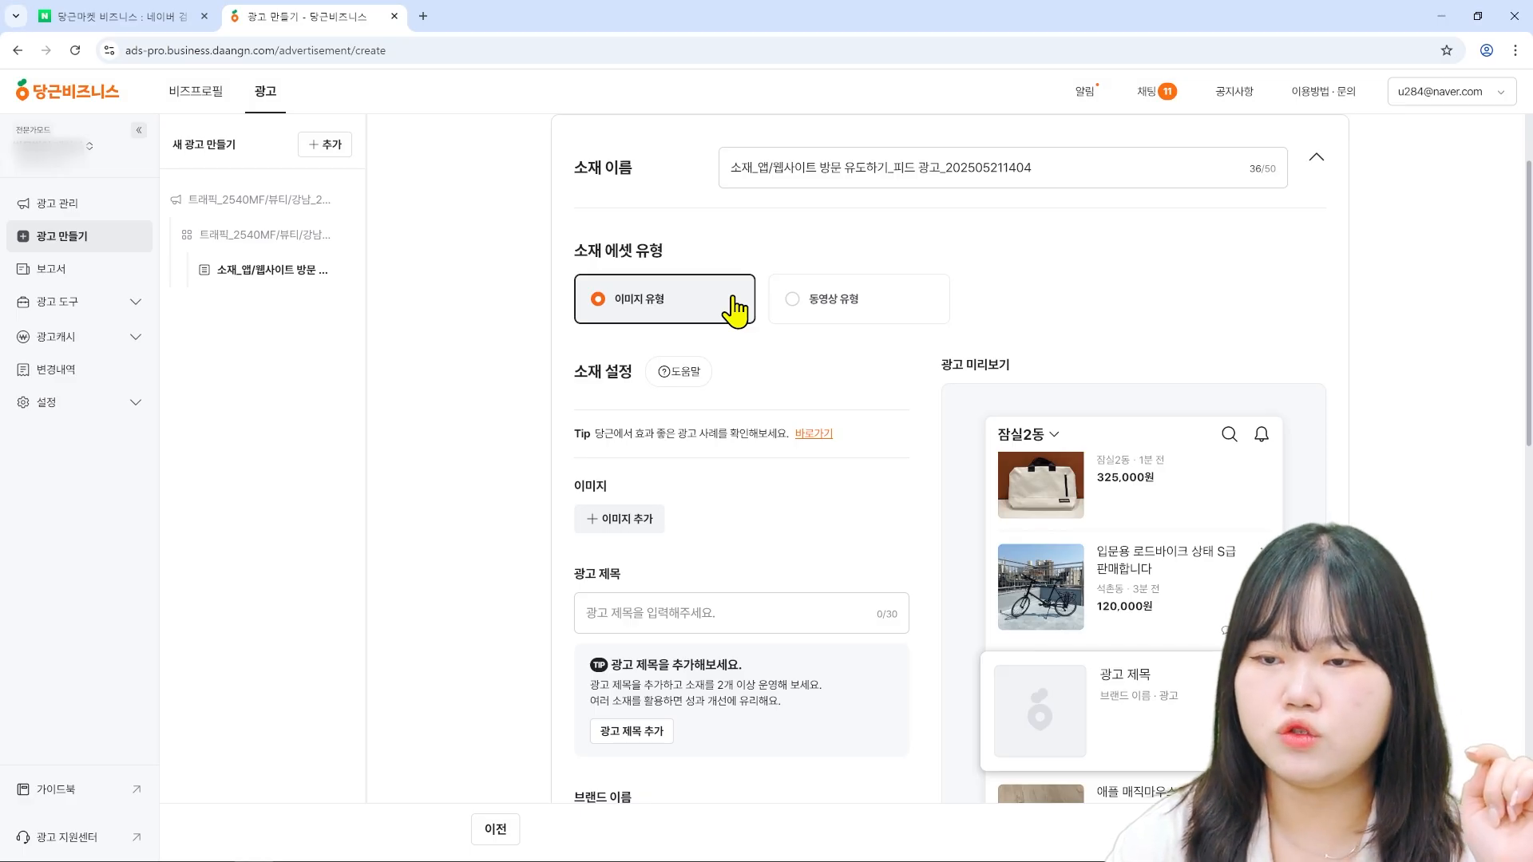
click(907, 314)
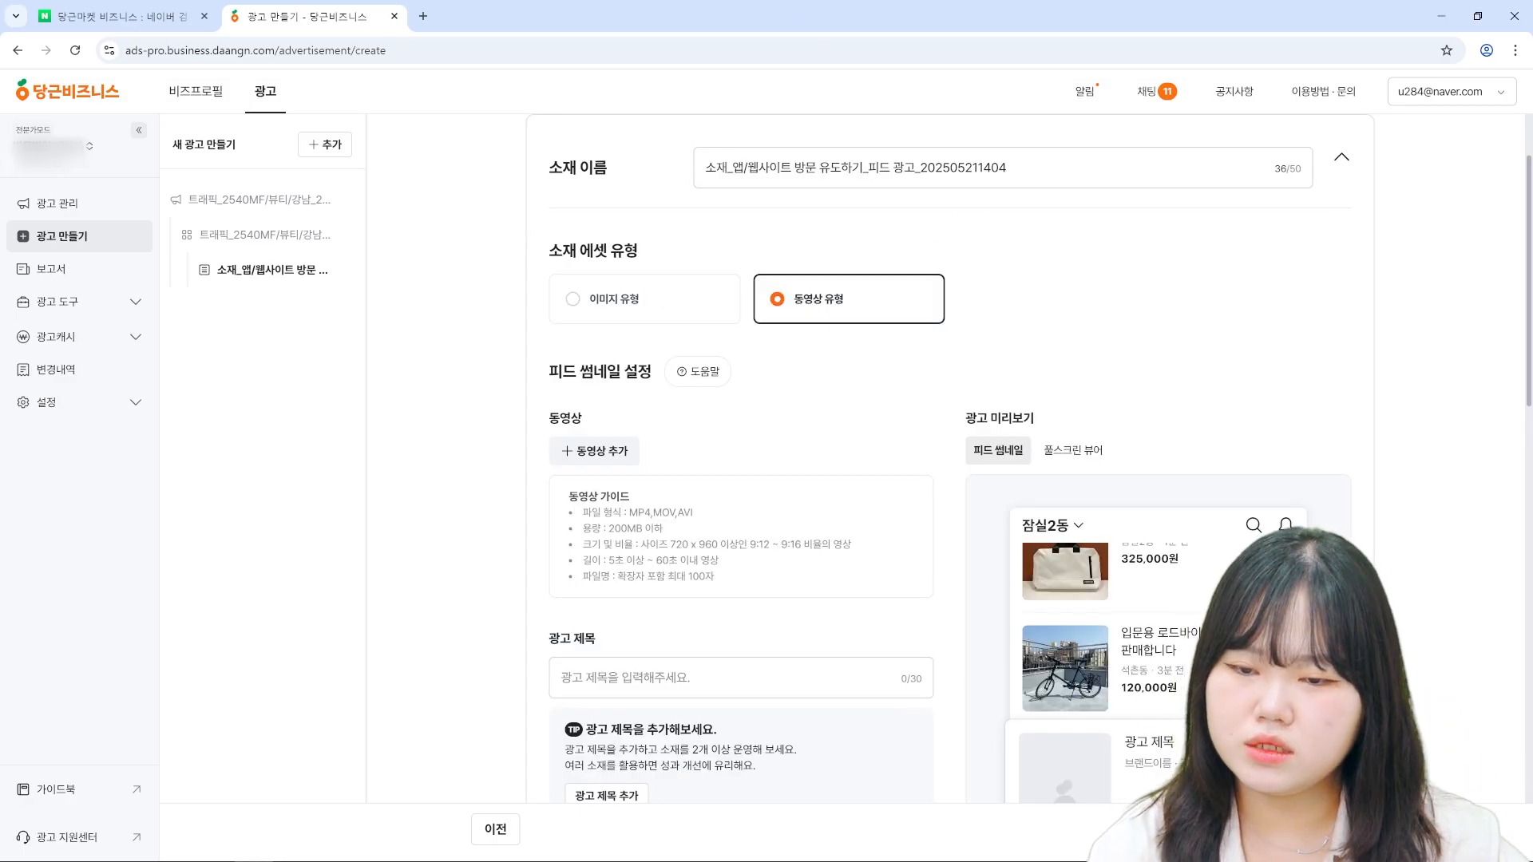
scroll(1118, 759, down, 3)
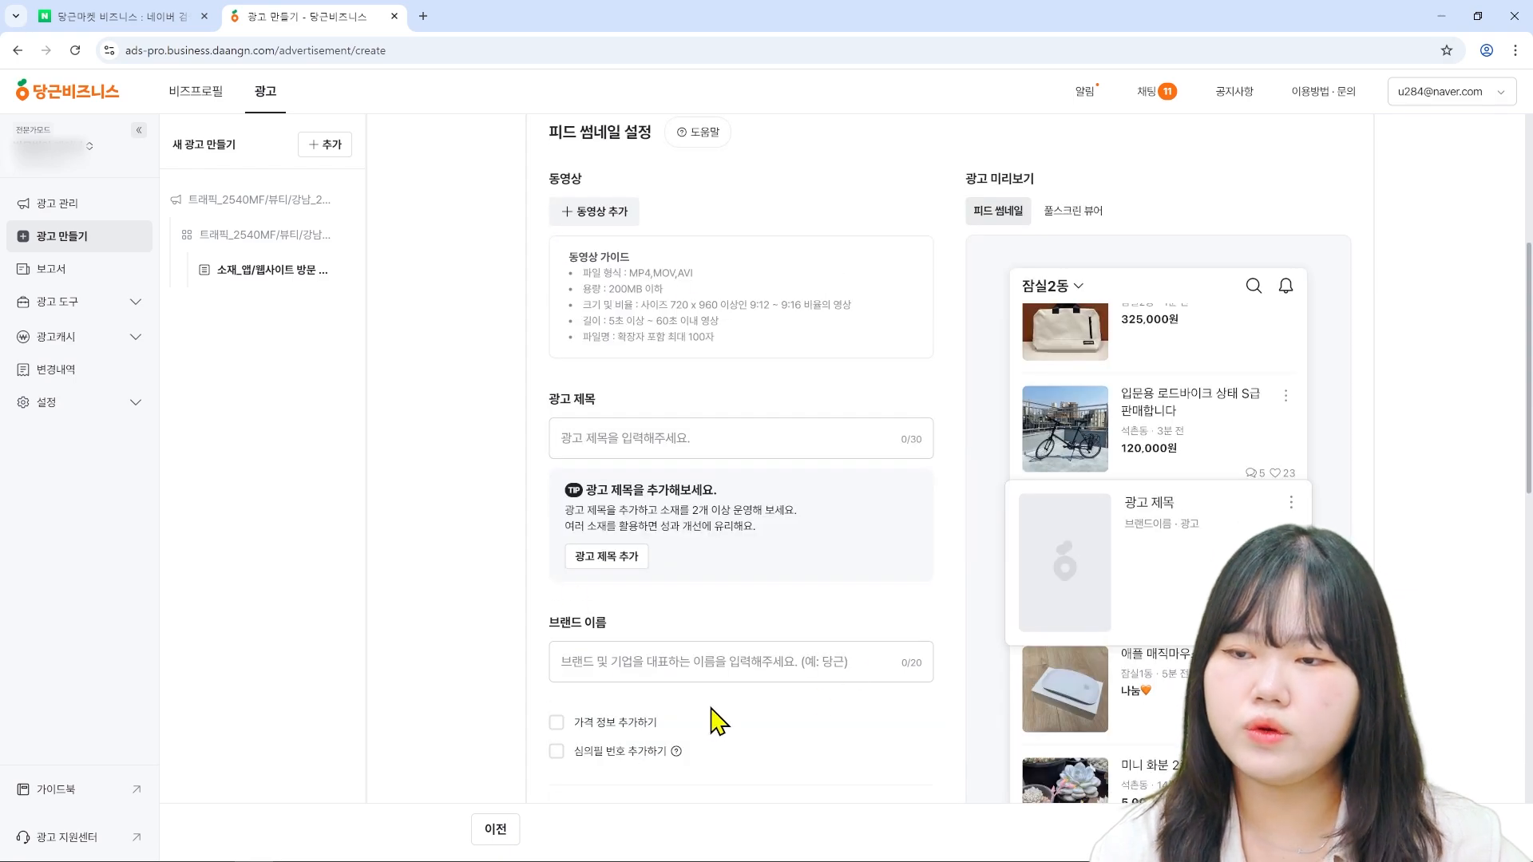
scroll(712, 708, up, 2)
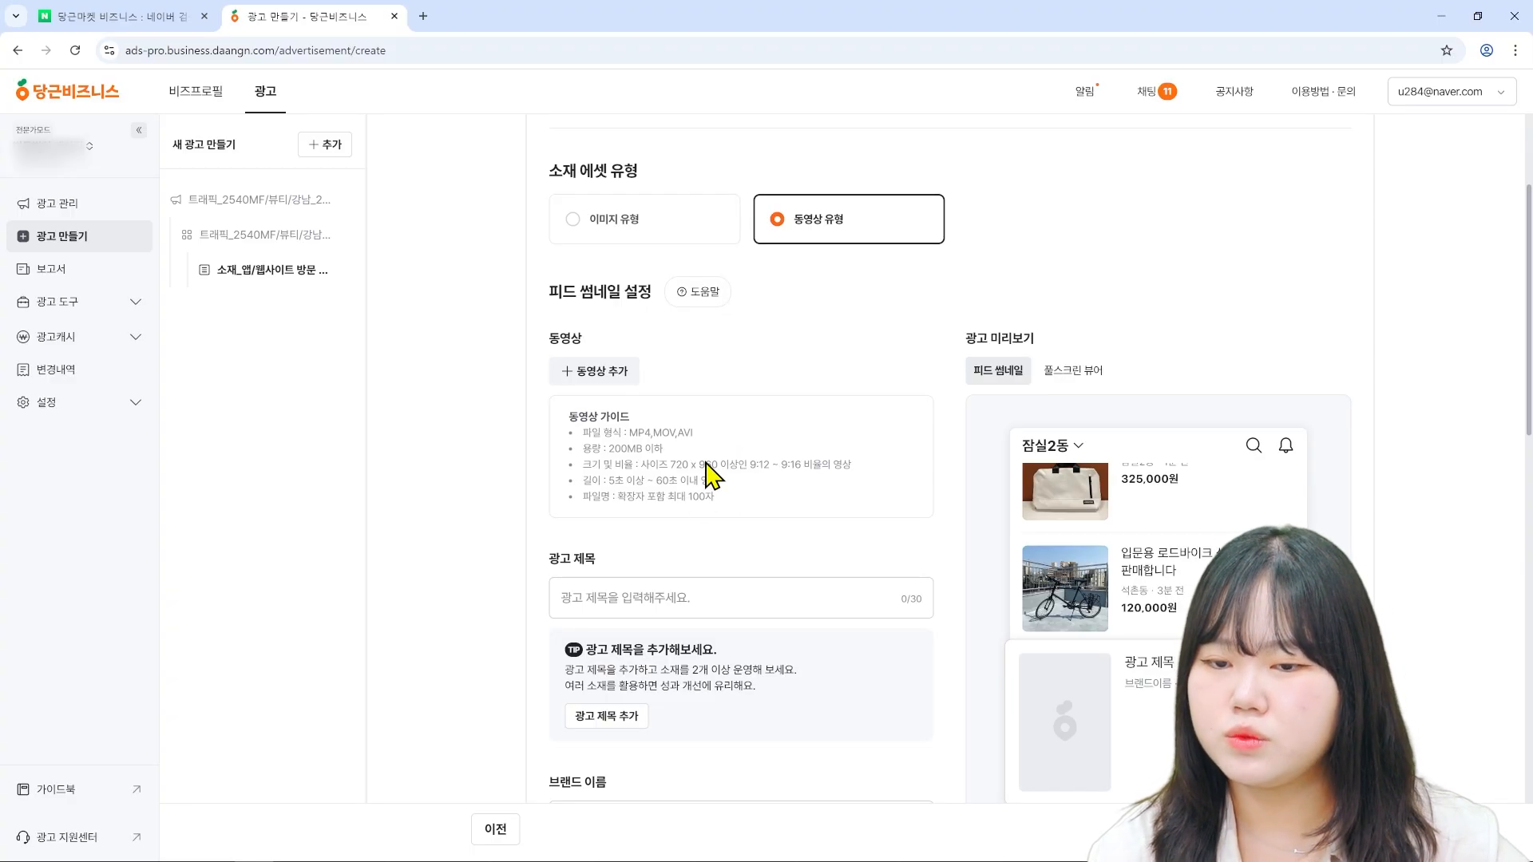
click(724, 229)
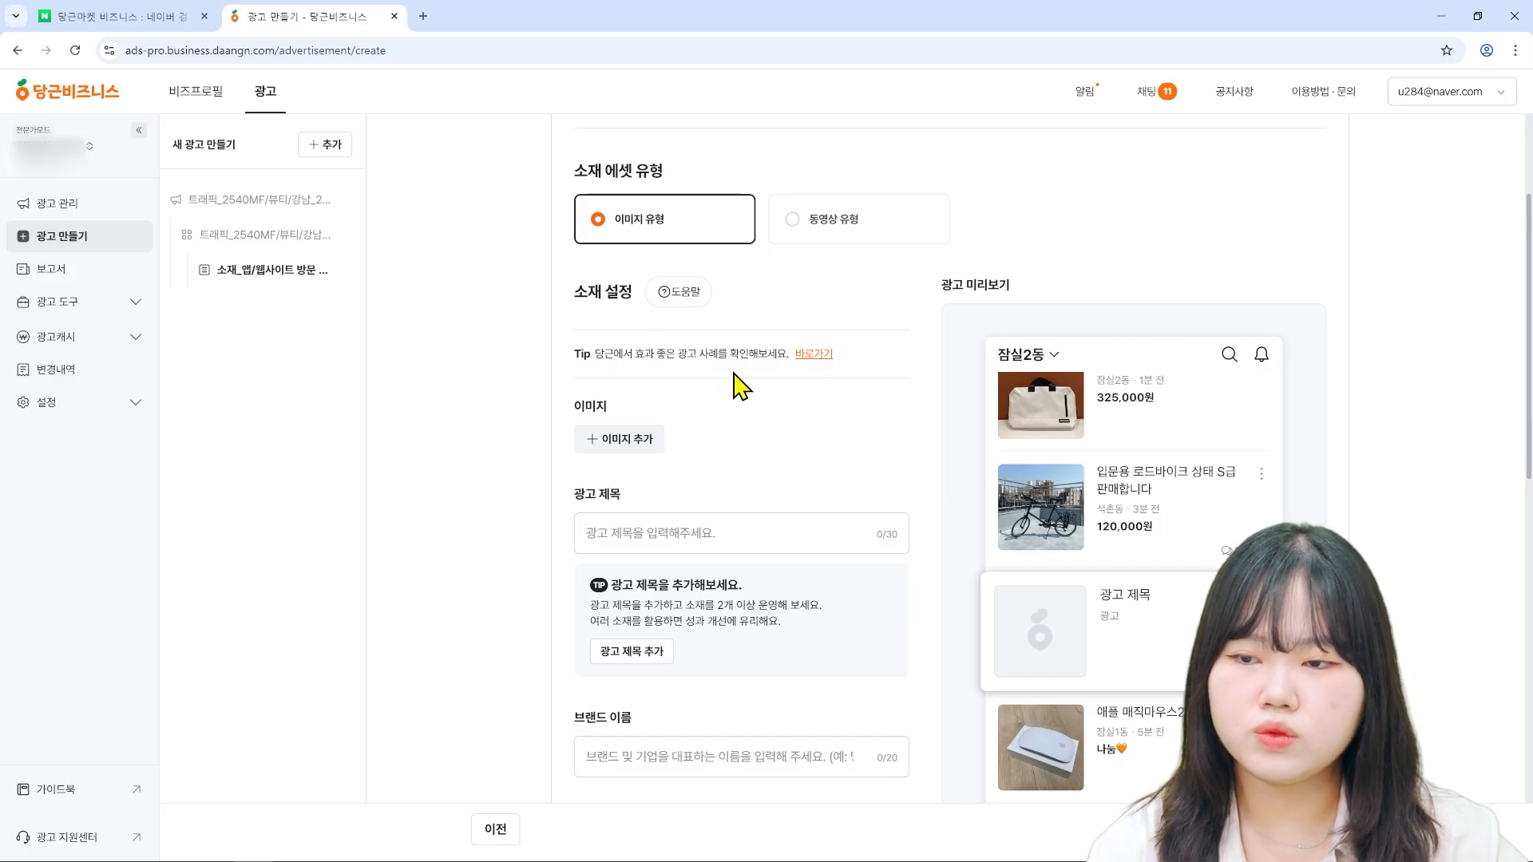
- Open the linked guide on effective ad examples, examine its image, title and production guidelines, and close it
click(818, 359)
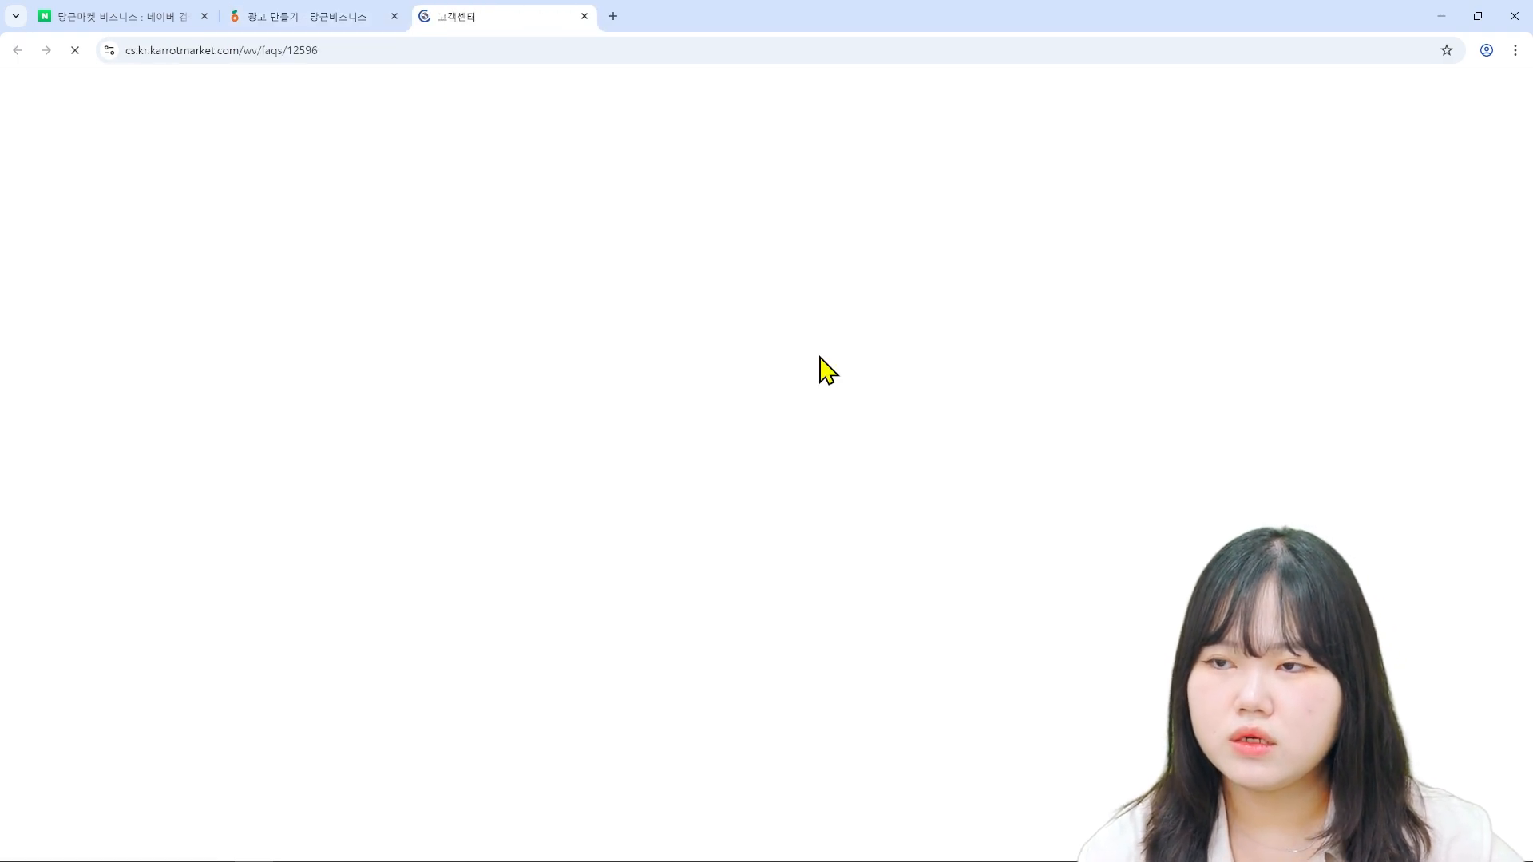
scroll(827, 383, down, 8)
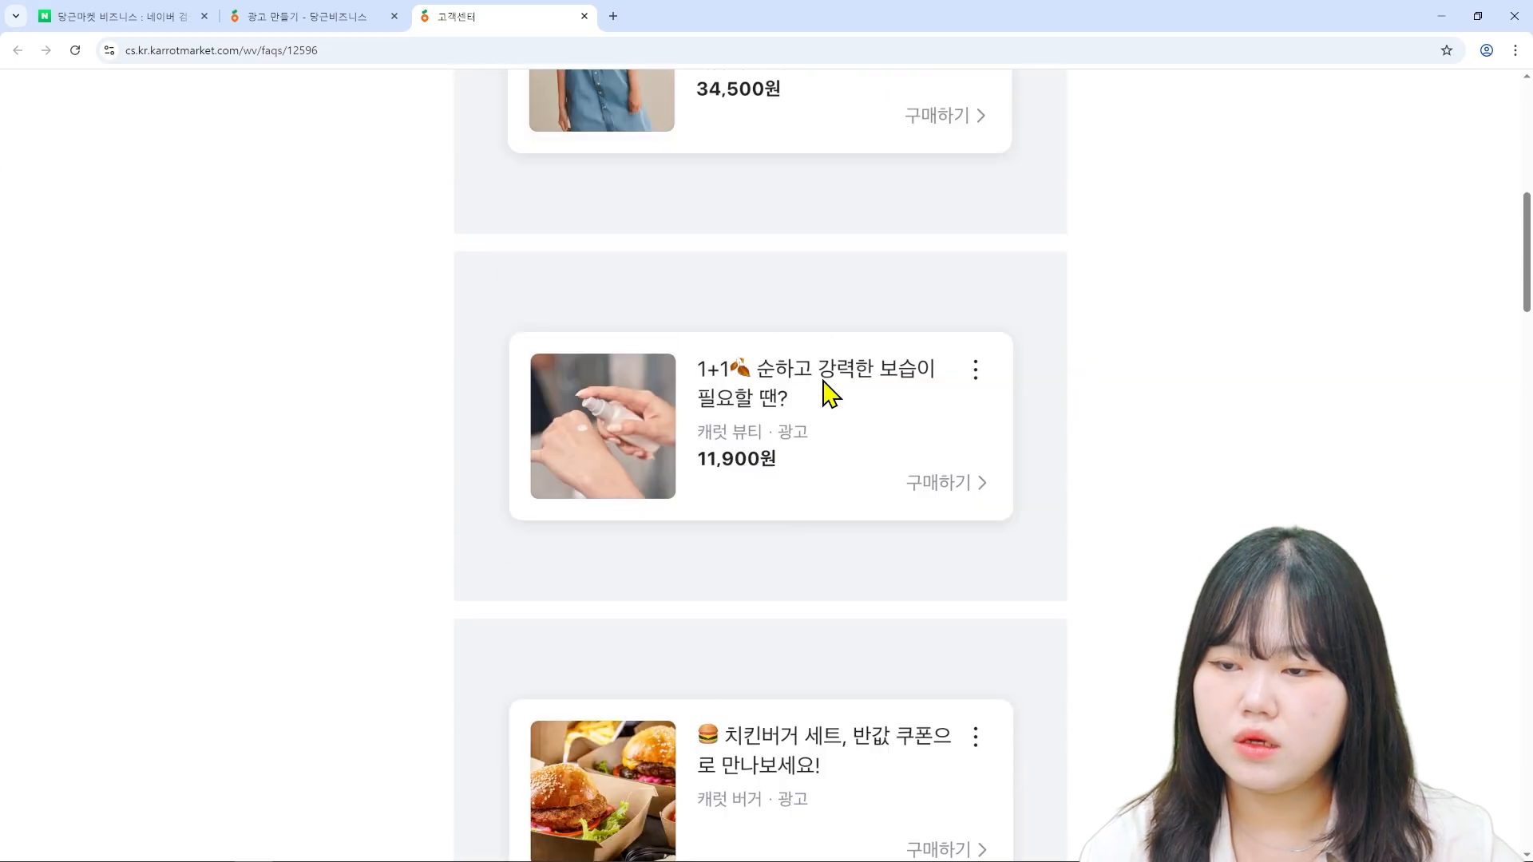
scroll(826, 391, up, 3)
scroll(770, 445, down, 6)
scroll(754, 450, down, 15)
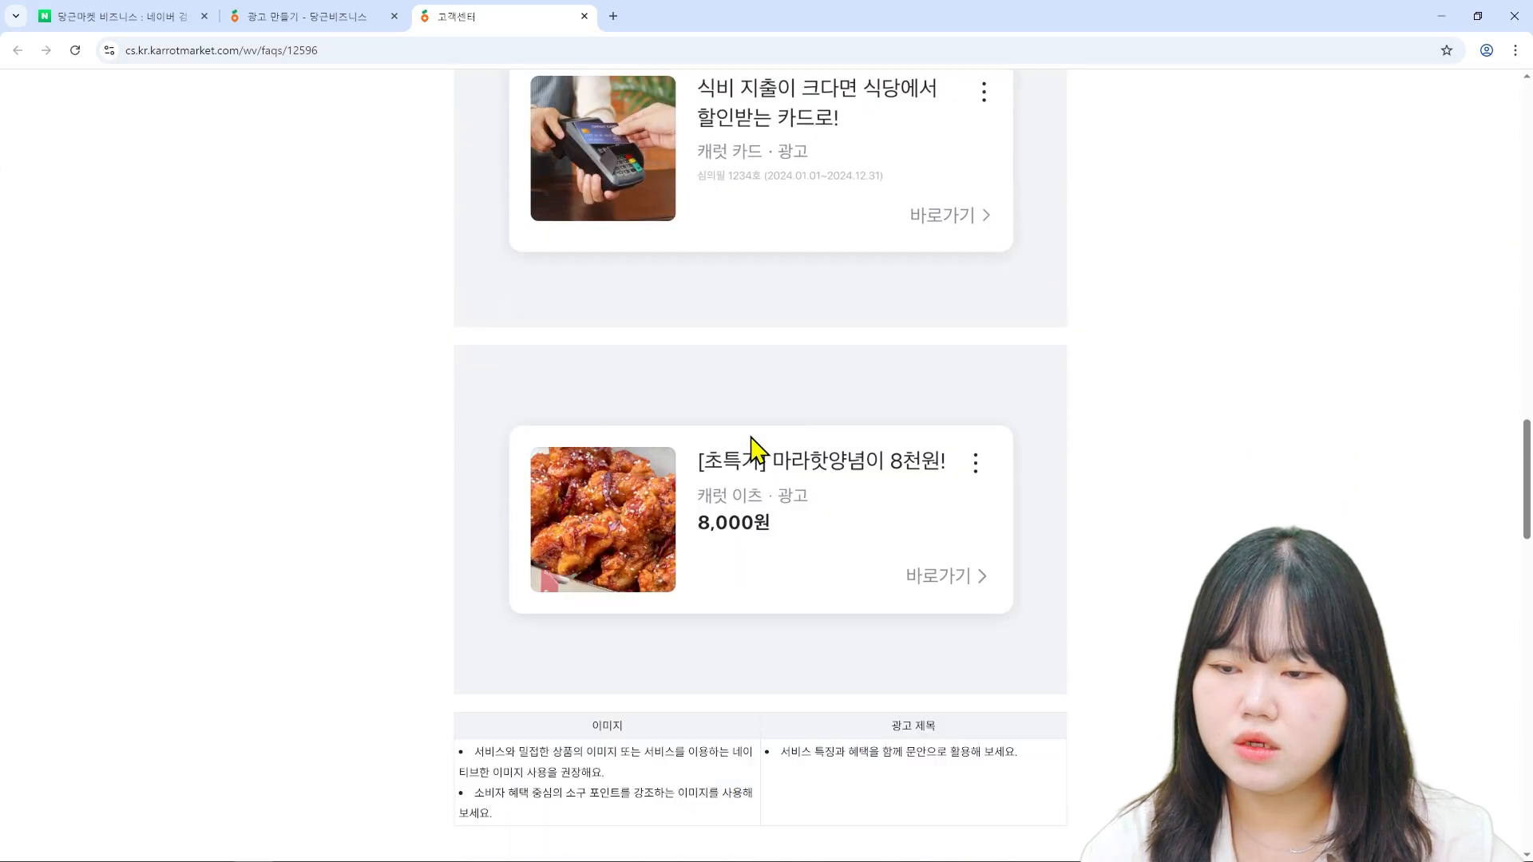
scroll(754, 450, down, 15)
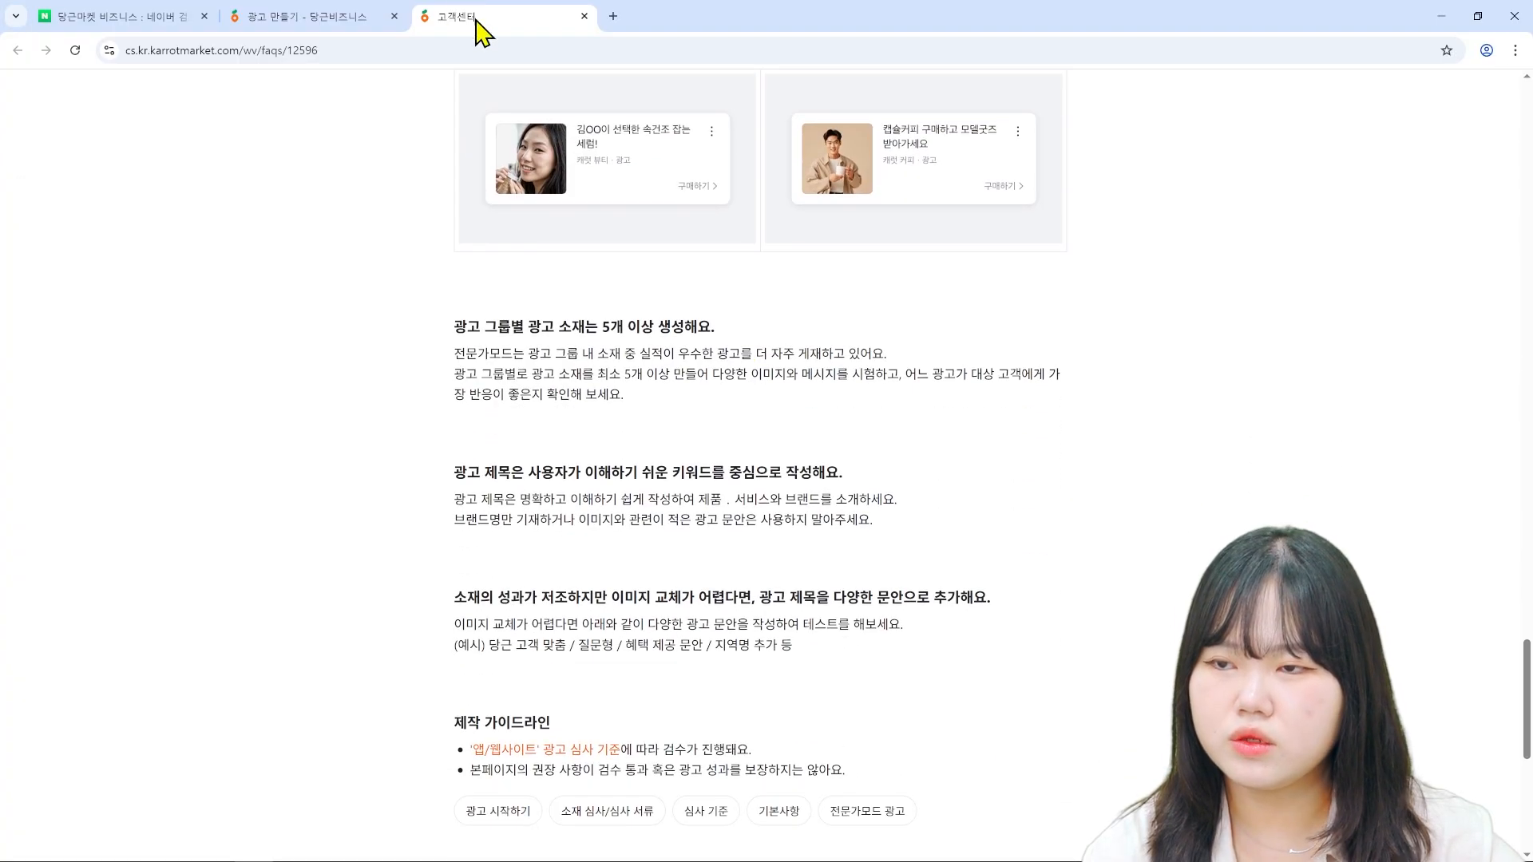
scroll(670, 599, up, 8)
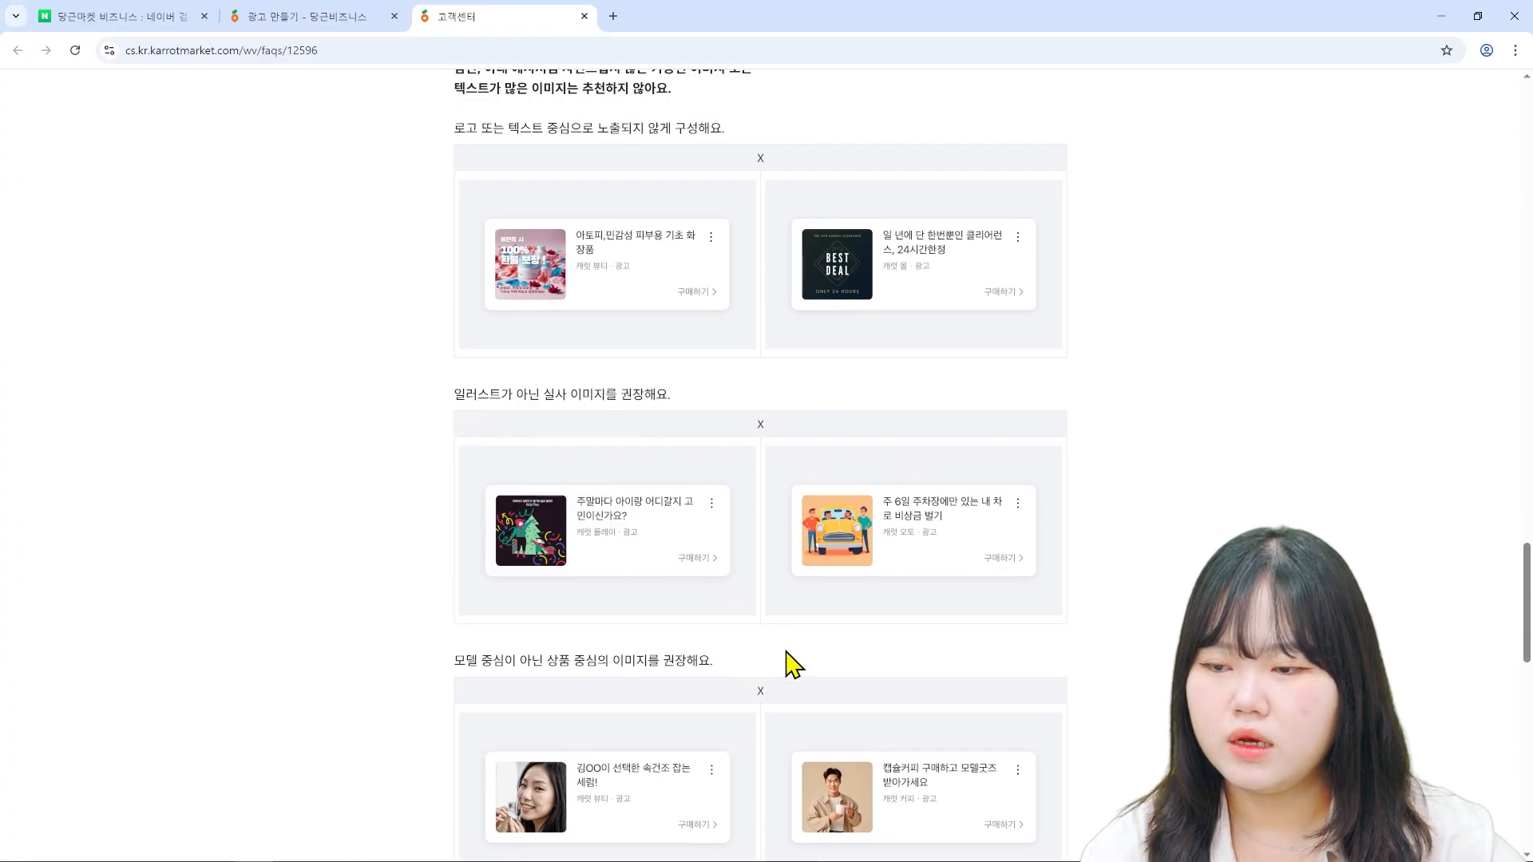
drag(465, 391, 807, 401)
scroll(807, 401, up, 2)
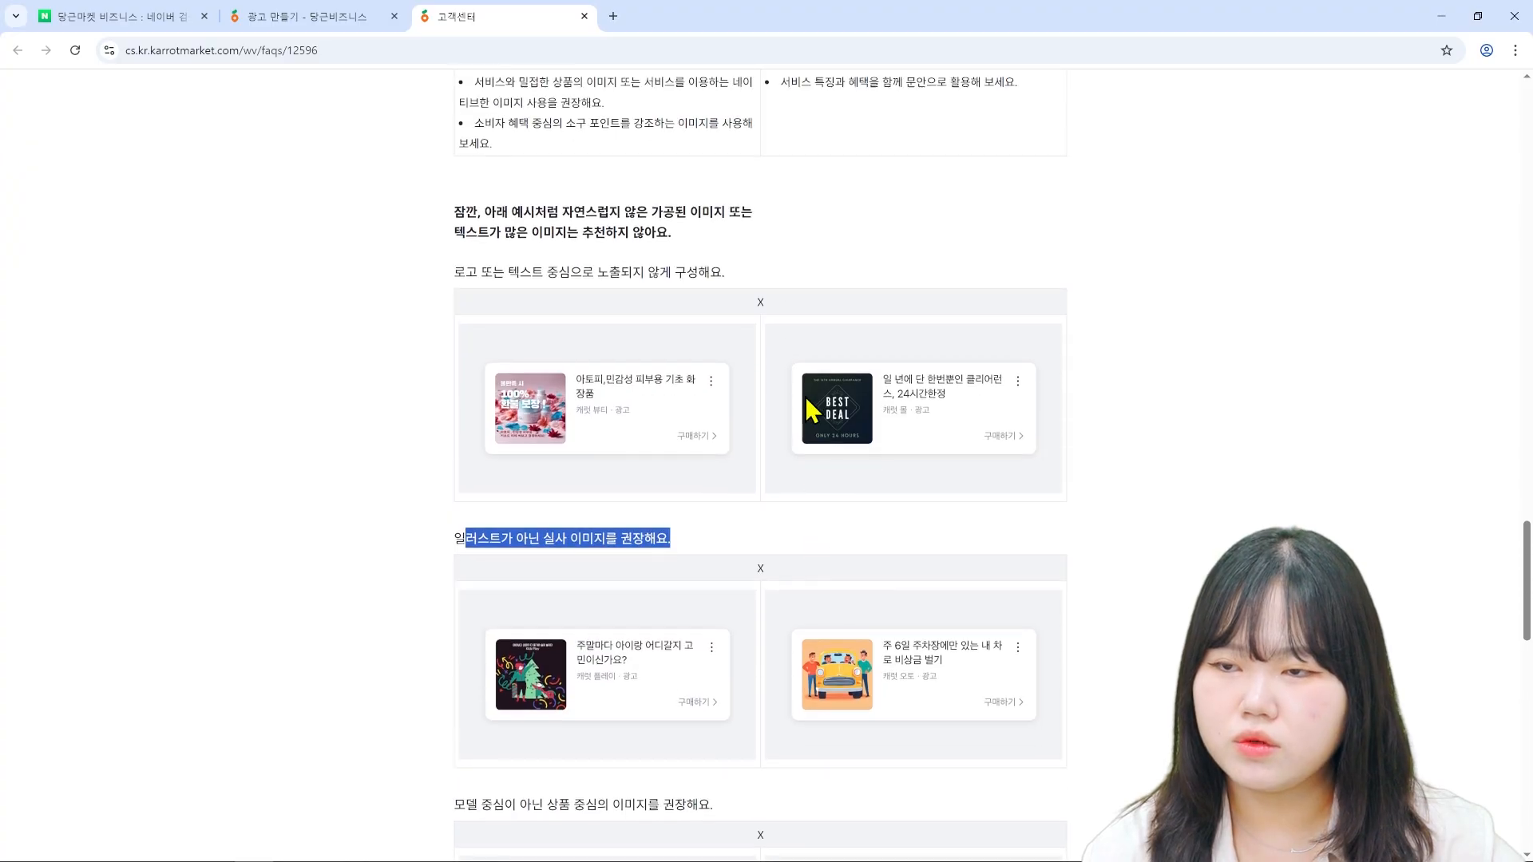
drag(595, 272, 725, 272)
scroll(646, 527, down, 7)
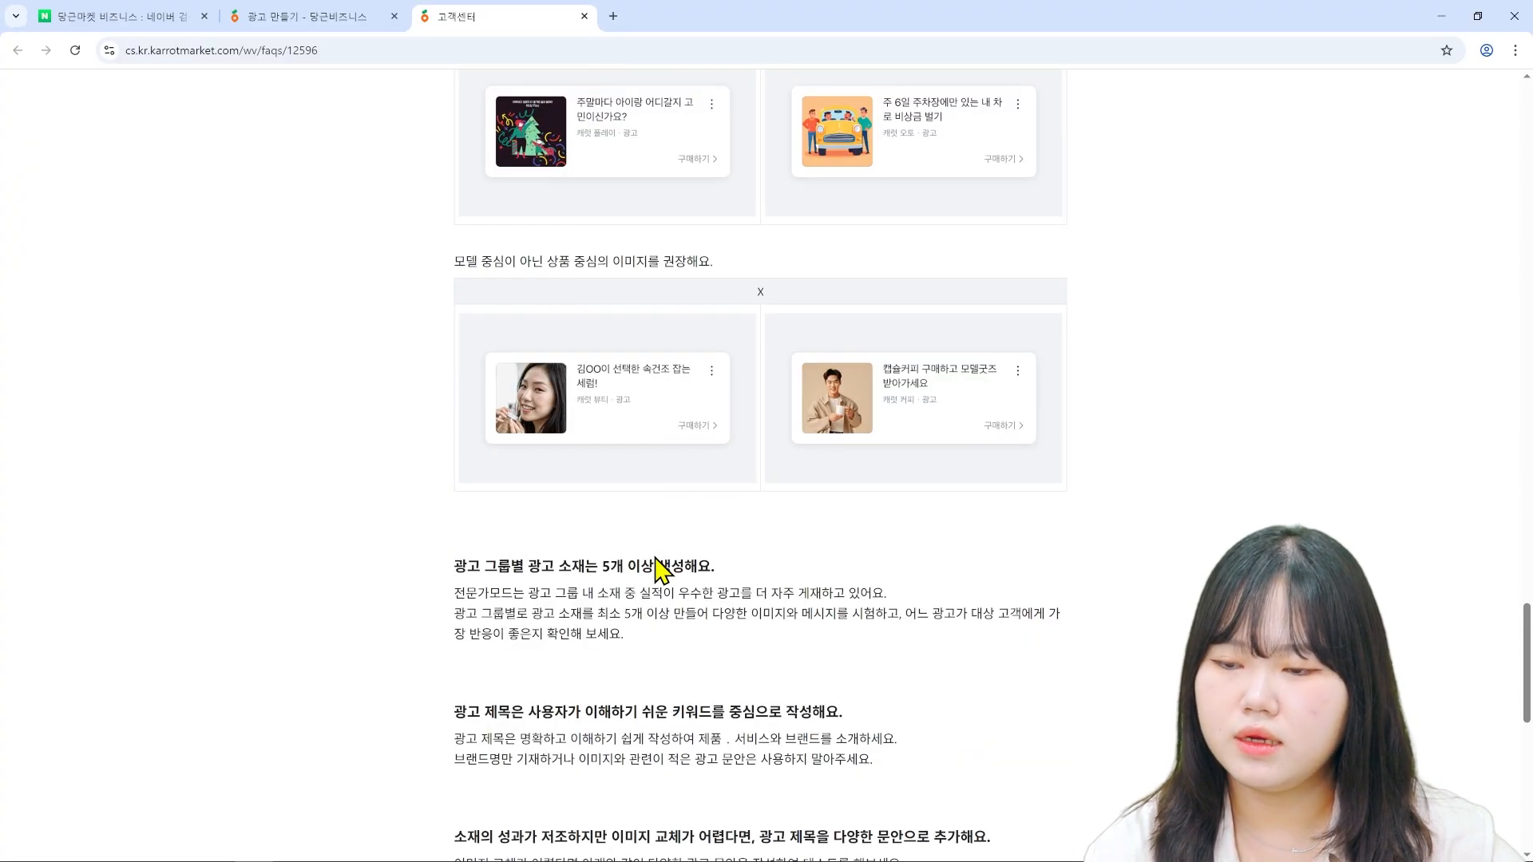
scroll(660, 567, down, 7)
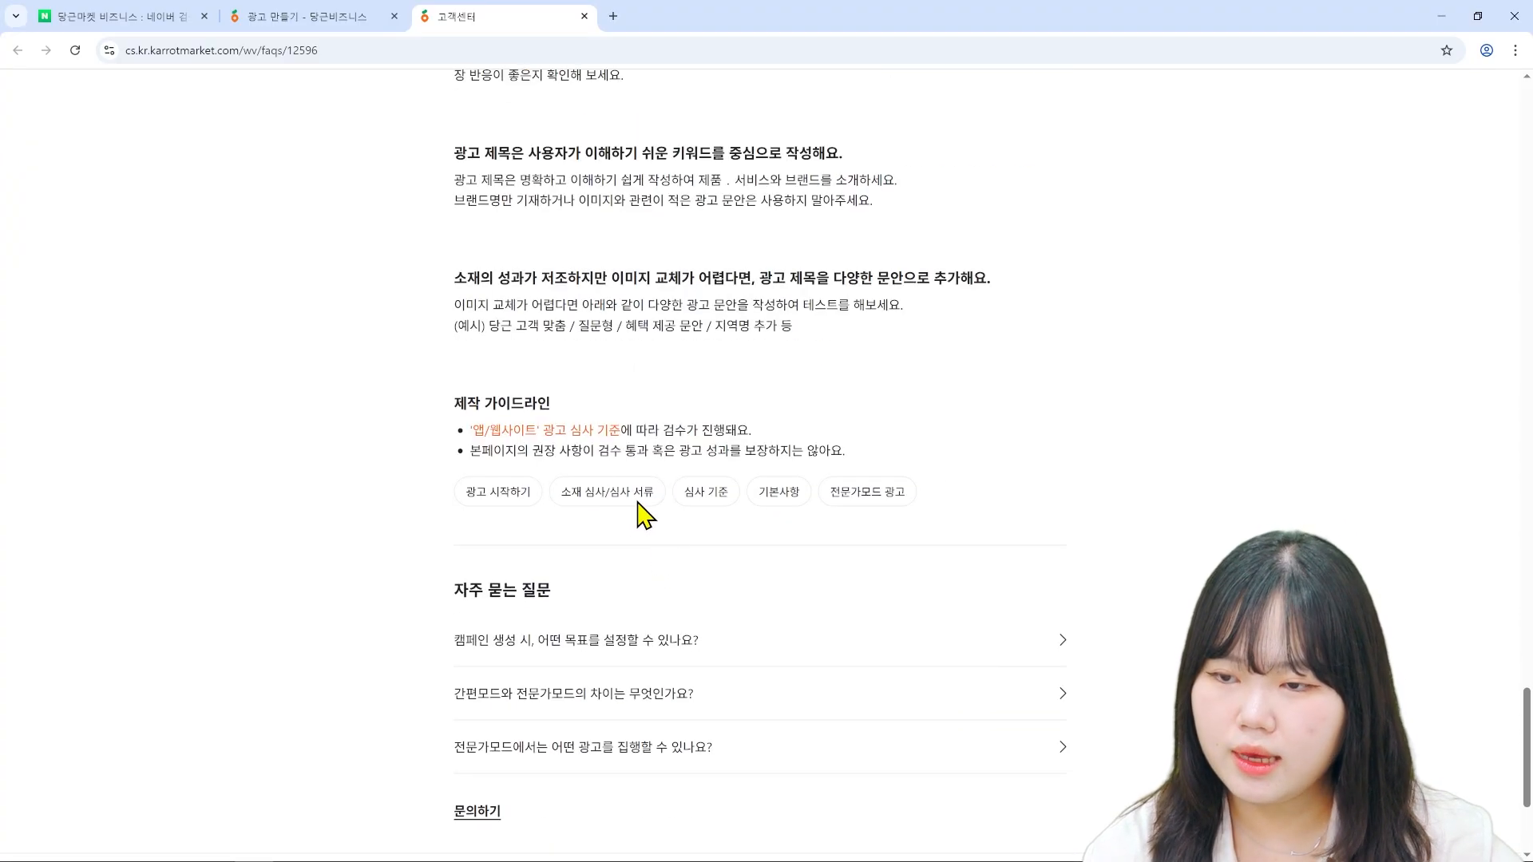
drag(622, 431, 754, 436)
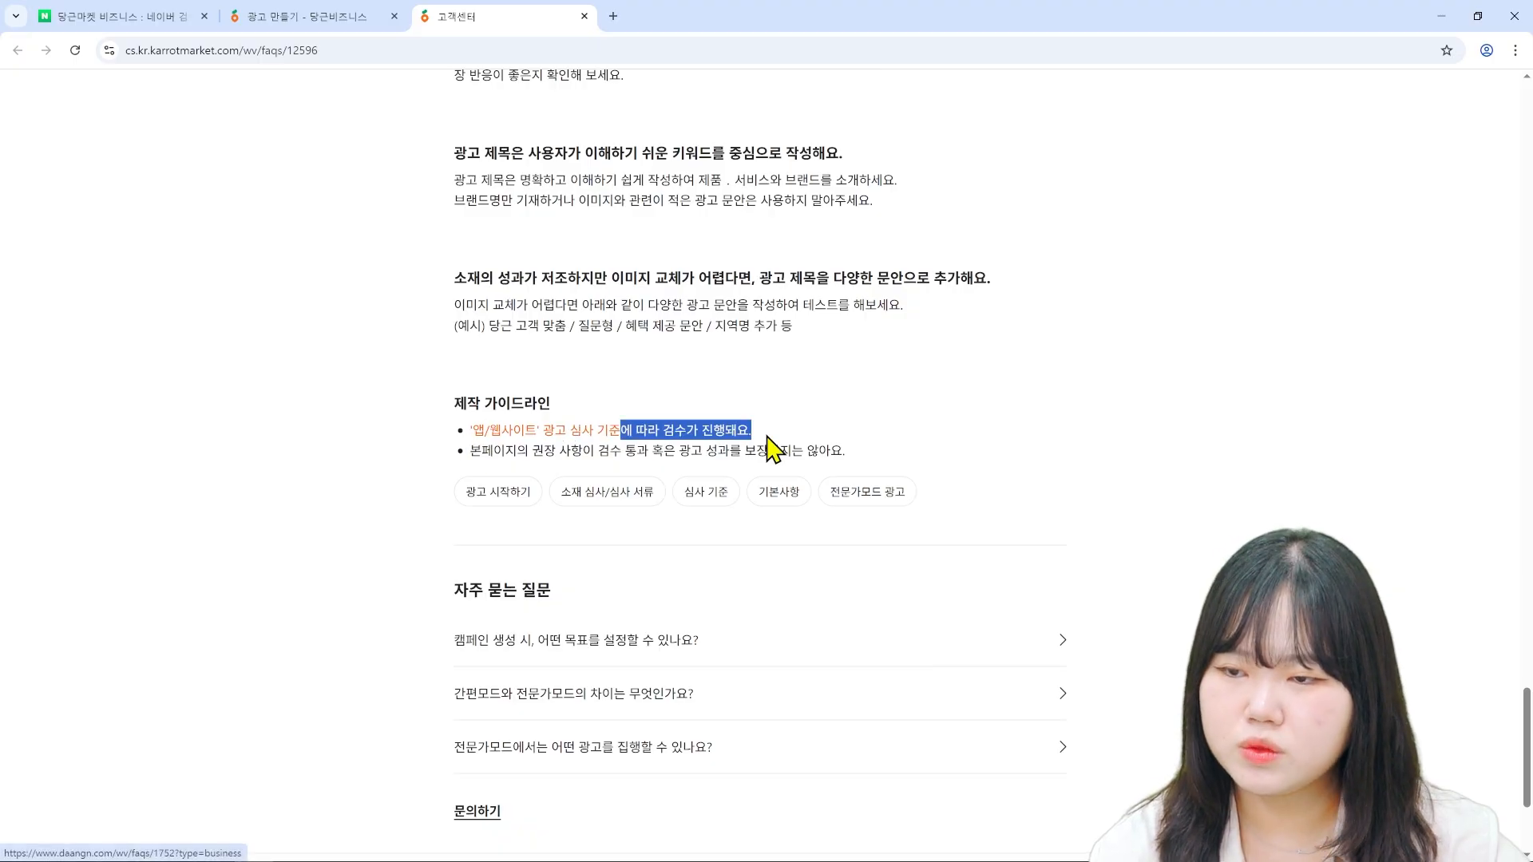
click(584, 16)
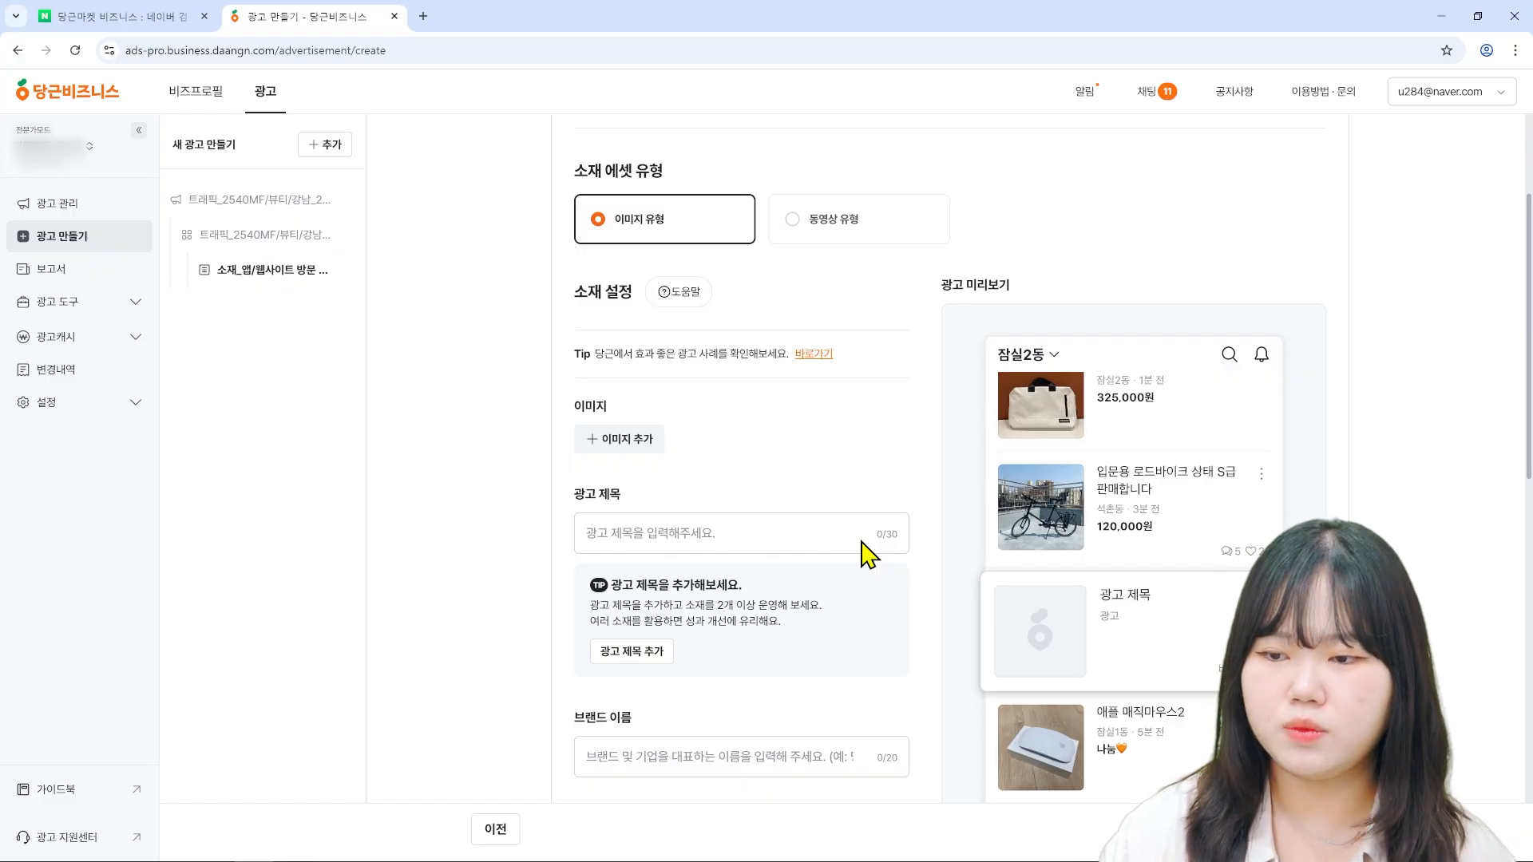
- Review the image creative's ad title (광고 제목) and brand name (브랜드 이름) fields
scroll(868, 555, down, 3)
click(724, 290)
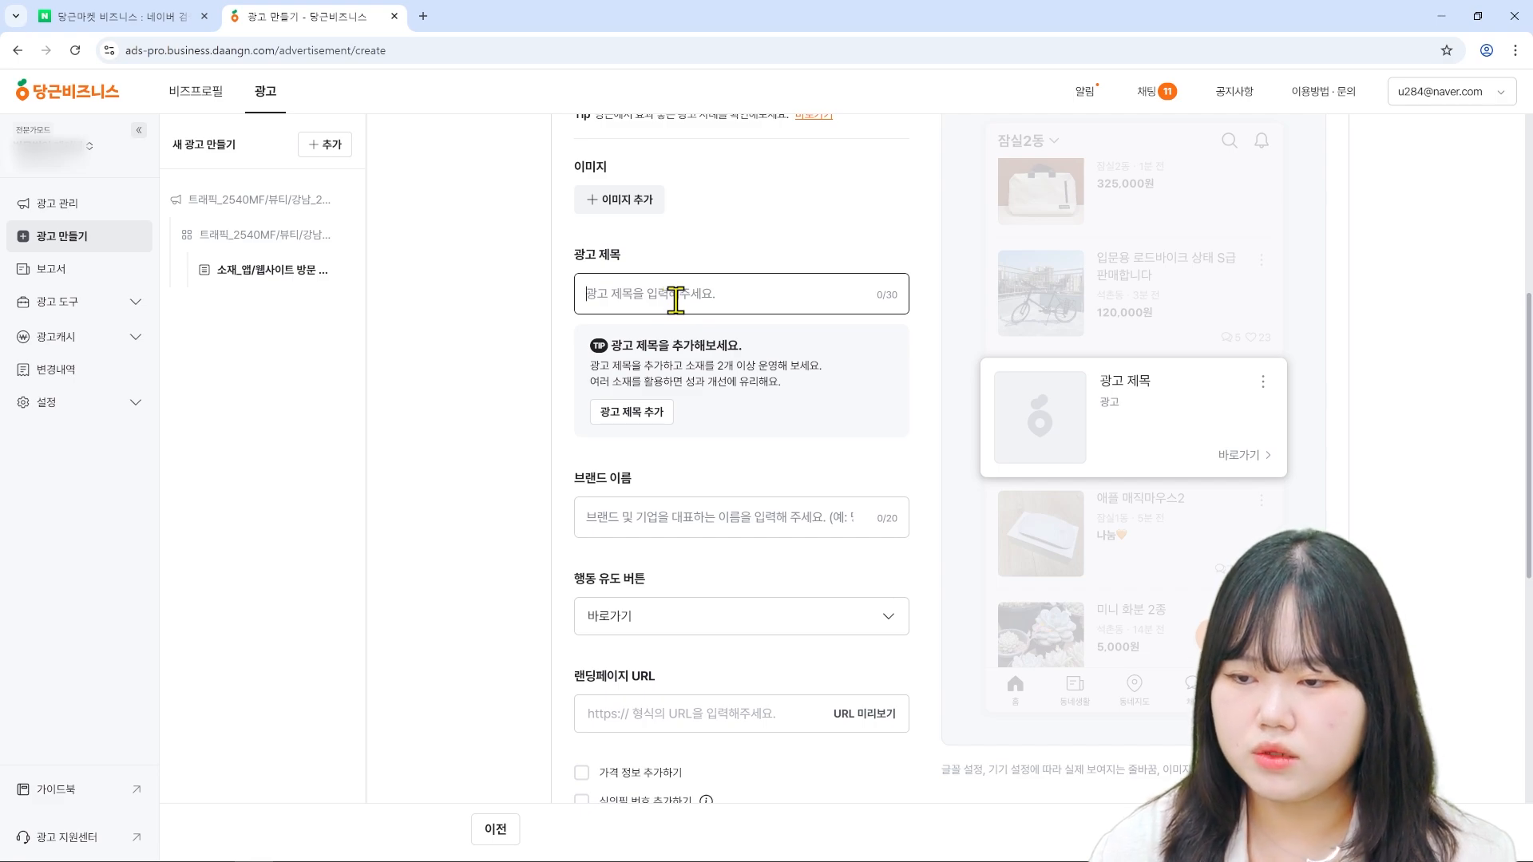
scroll(743, 263, down, 2)
click(760, 365)
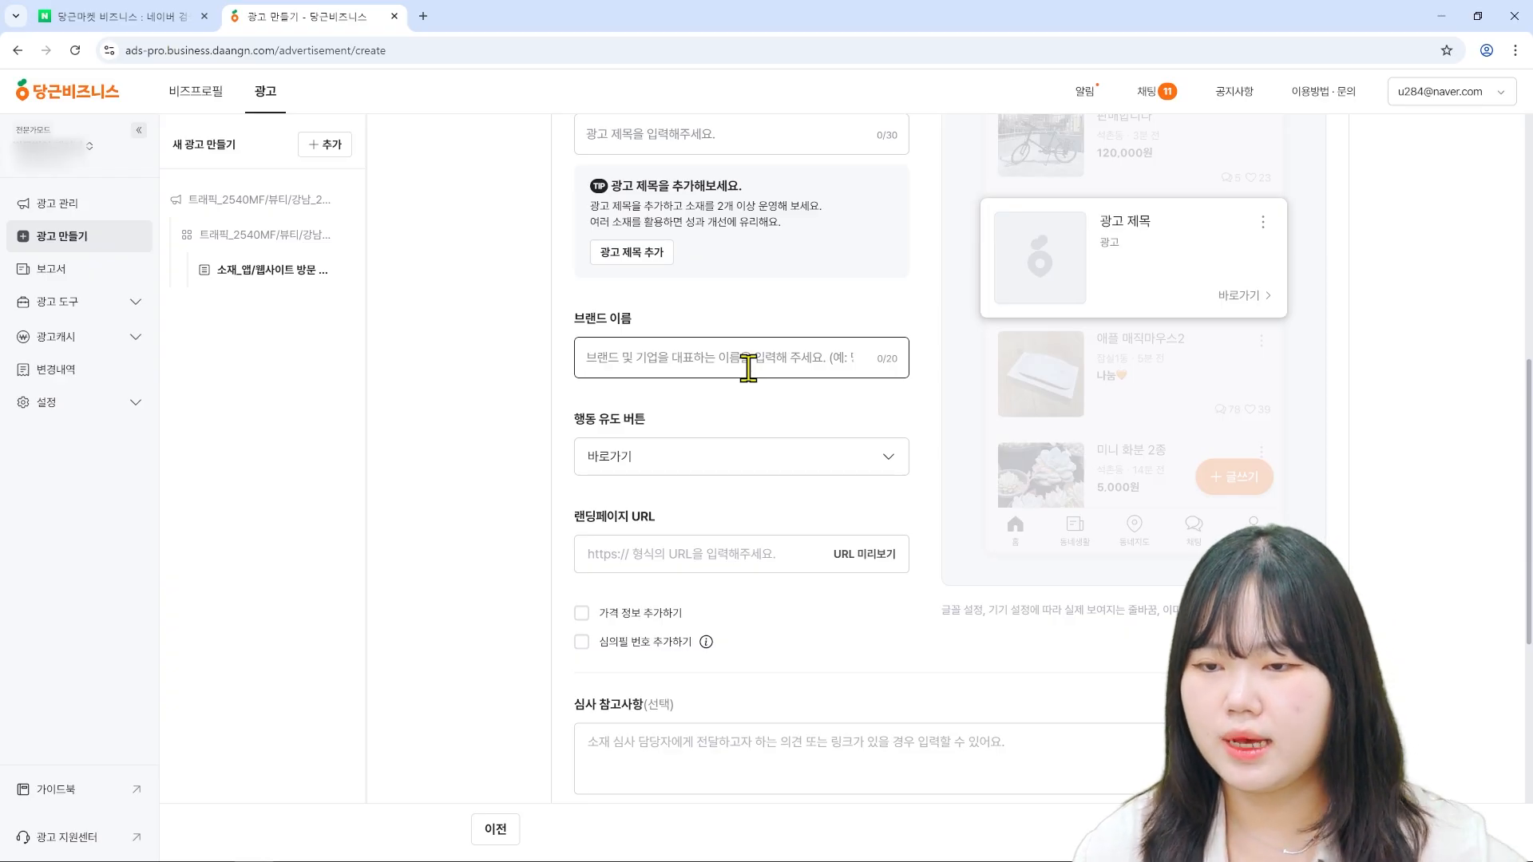
scroll(748, 367, down, 2)
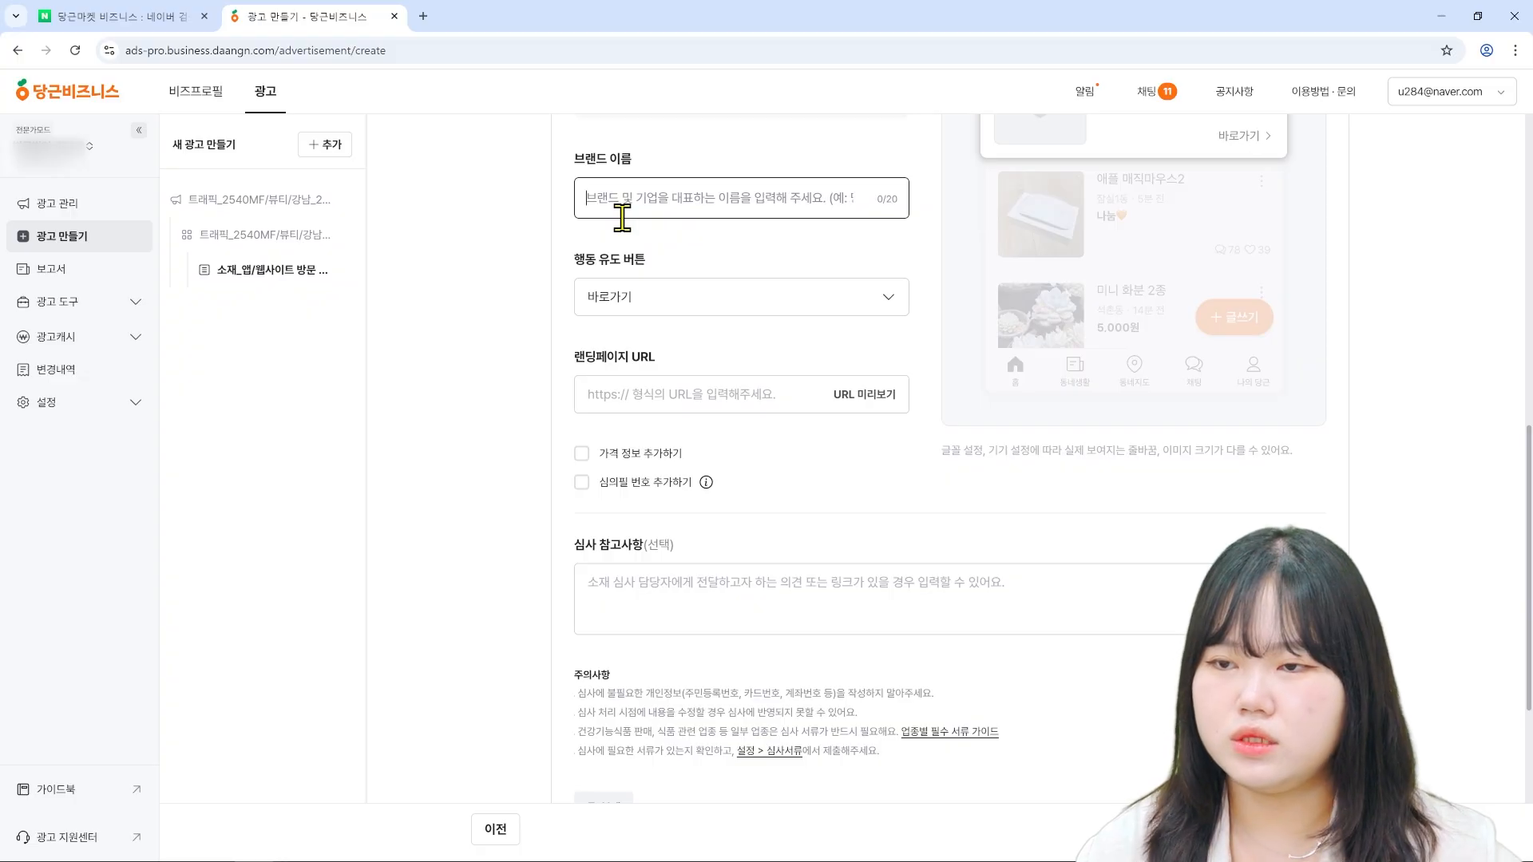
click(622, 217)
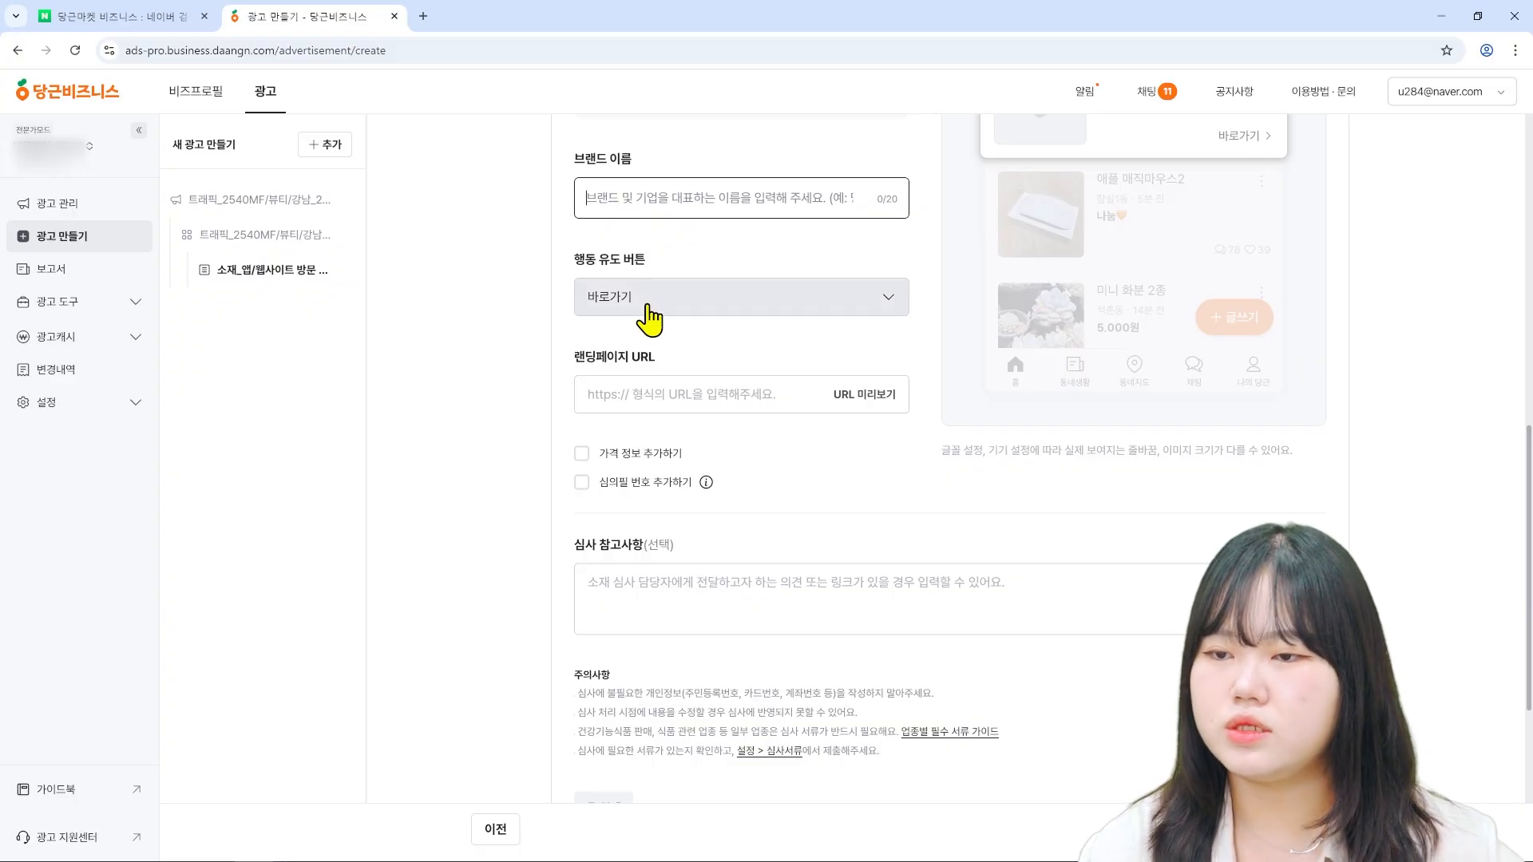
- Review the call-to-action options against the ad preview and set the action button (행동 유도 버튼) to 쿠폰받기
click(650, 315)
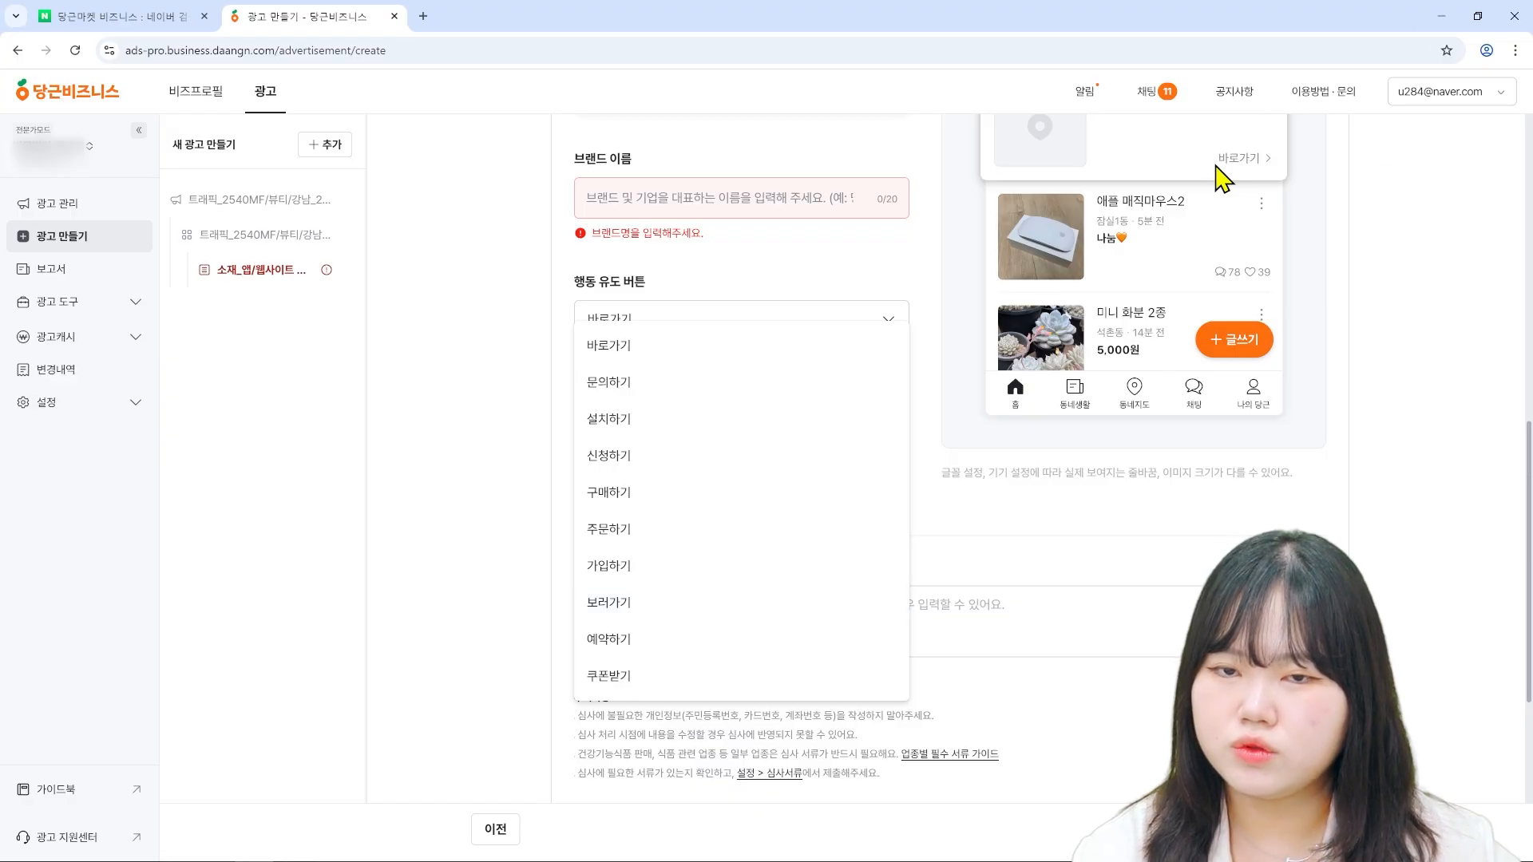
click(1174, 479)
scroll(1222, 479, up, 3)
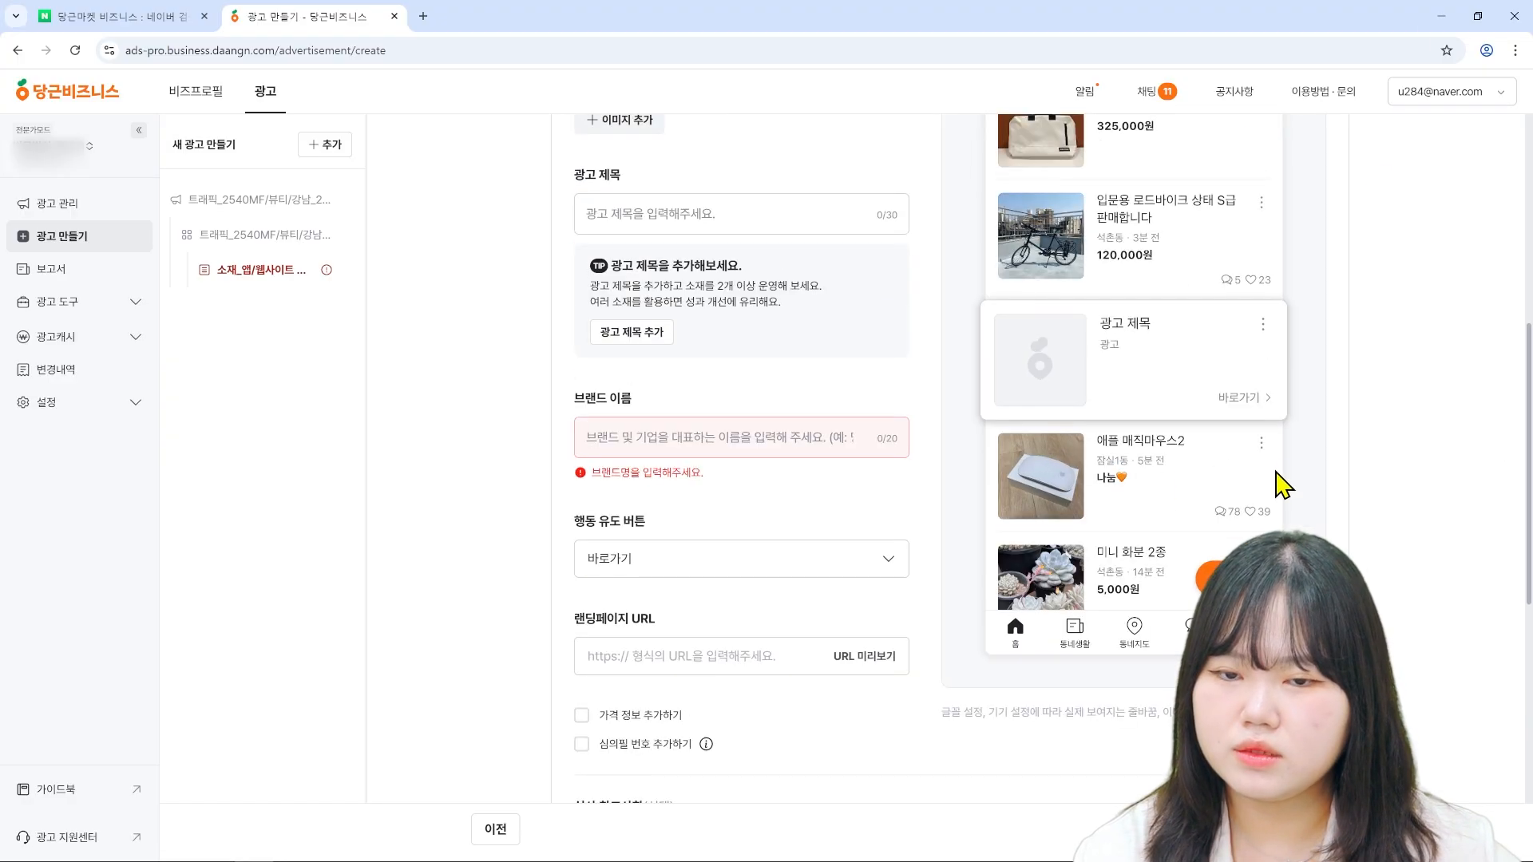
click(656, 435)
click(734, 563)
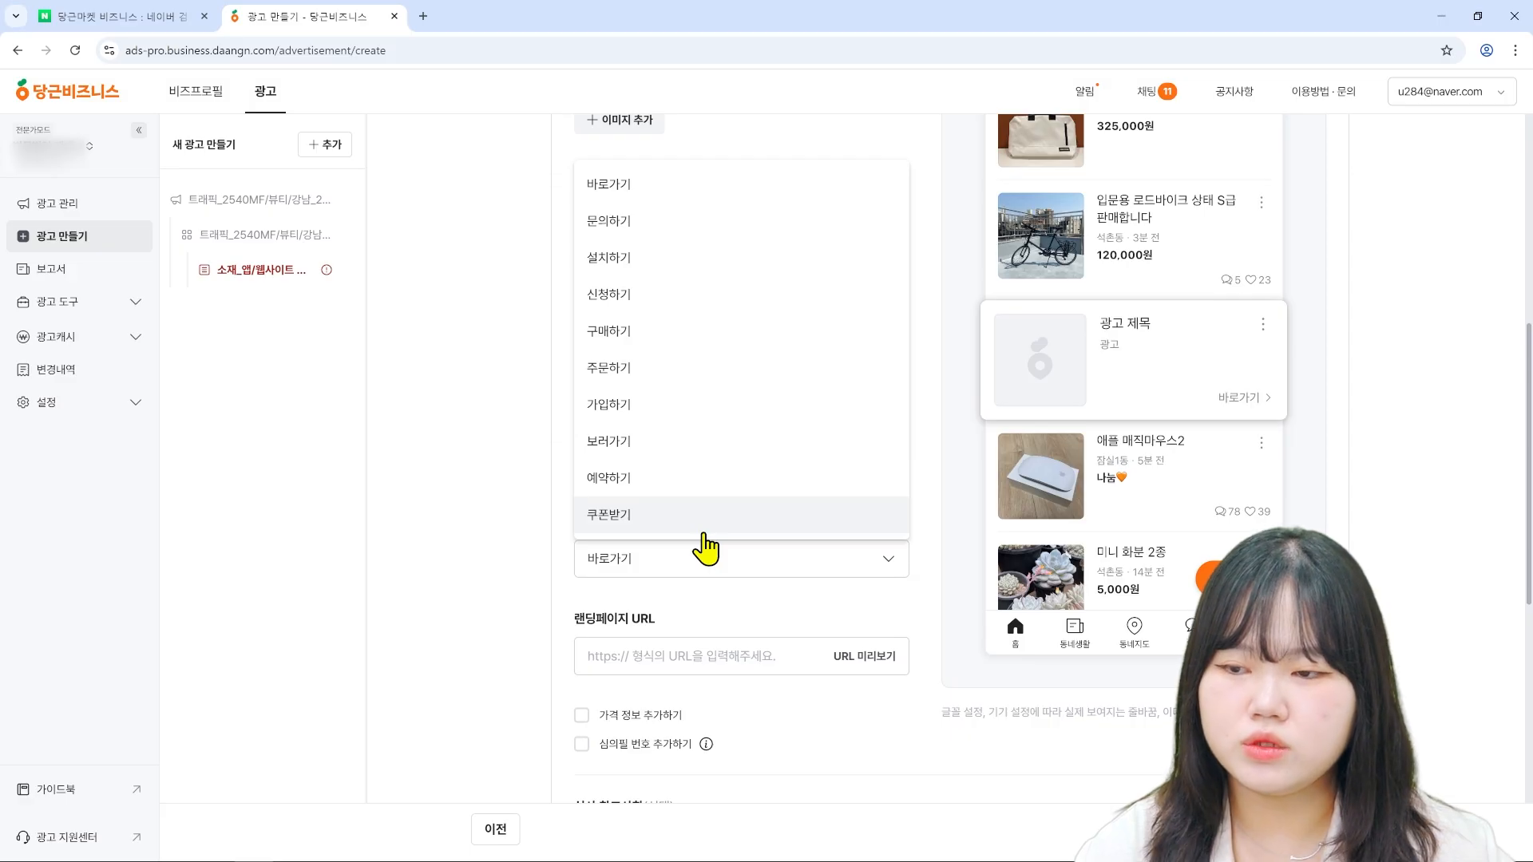
click(703, 519)
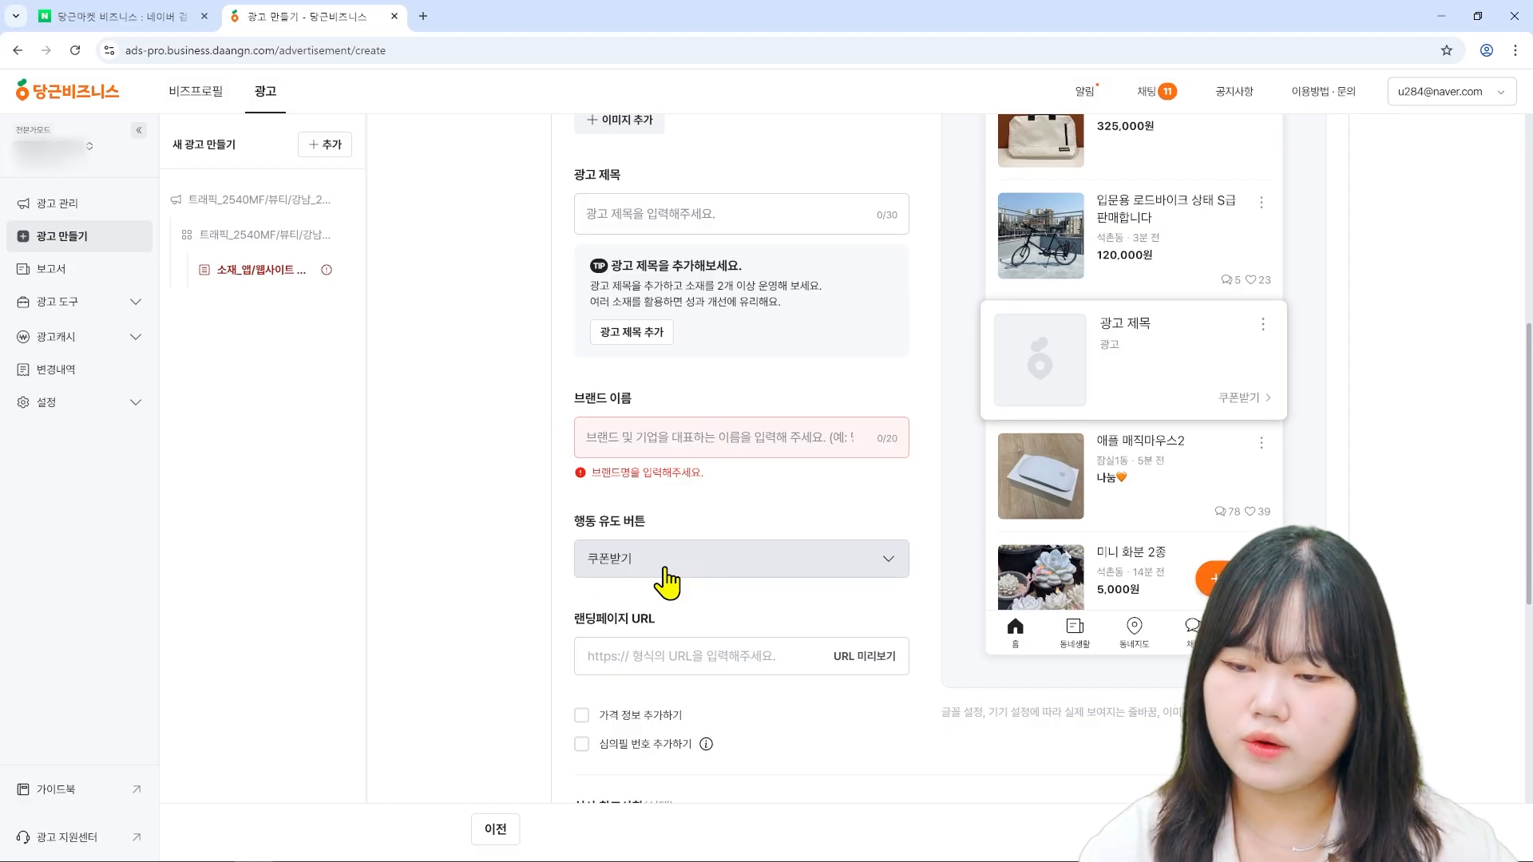
- Add price information (가격 정보) of 5,000 won to the creative and check it in the ad preview
scroll(666, 582, down, 3)
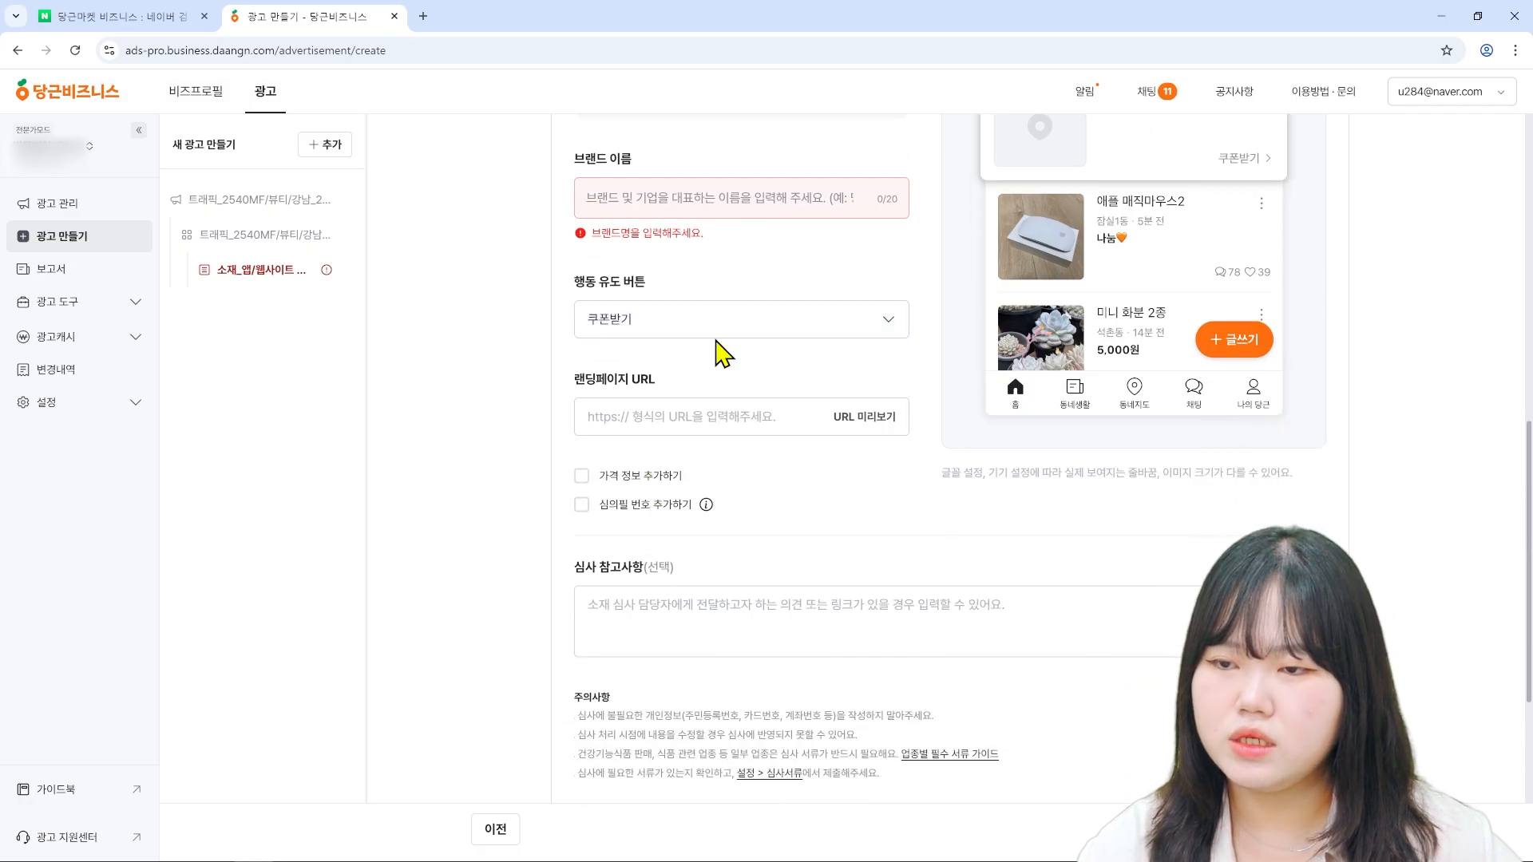
scroll(810, 529, down, 2)
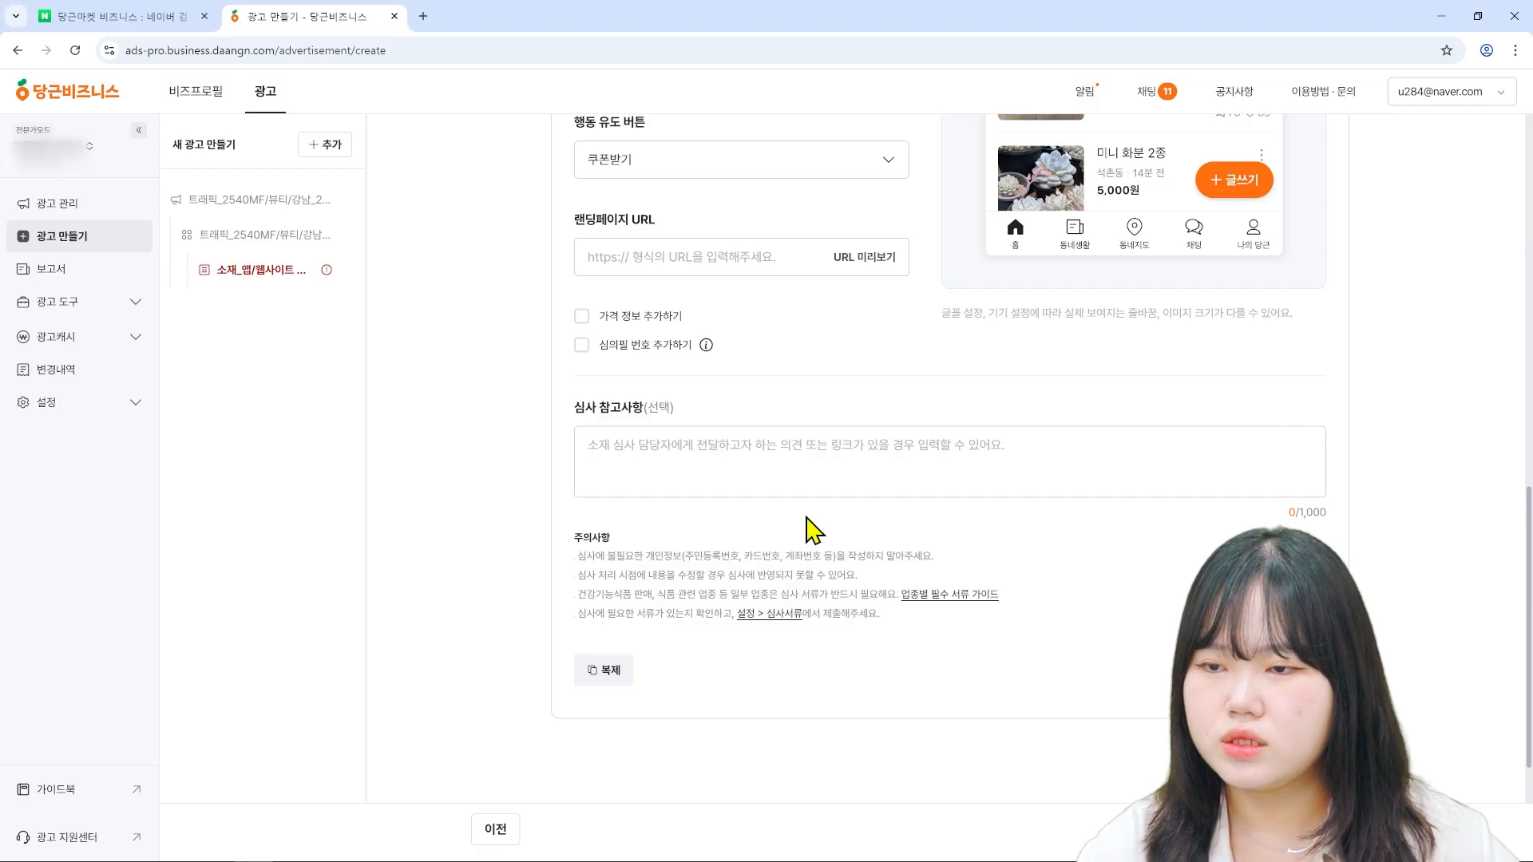
scroll(810, 530, up, 1)
click(582, 395)
click(743, 432)
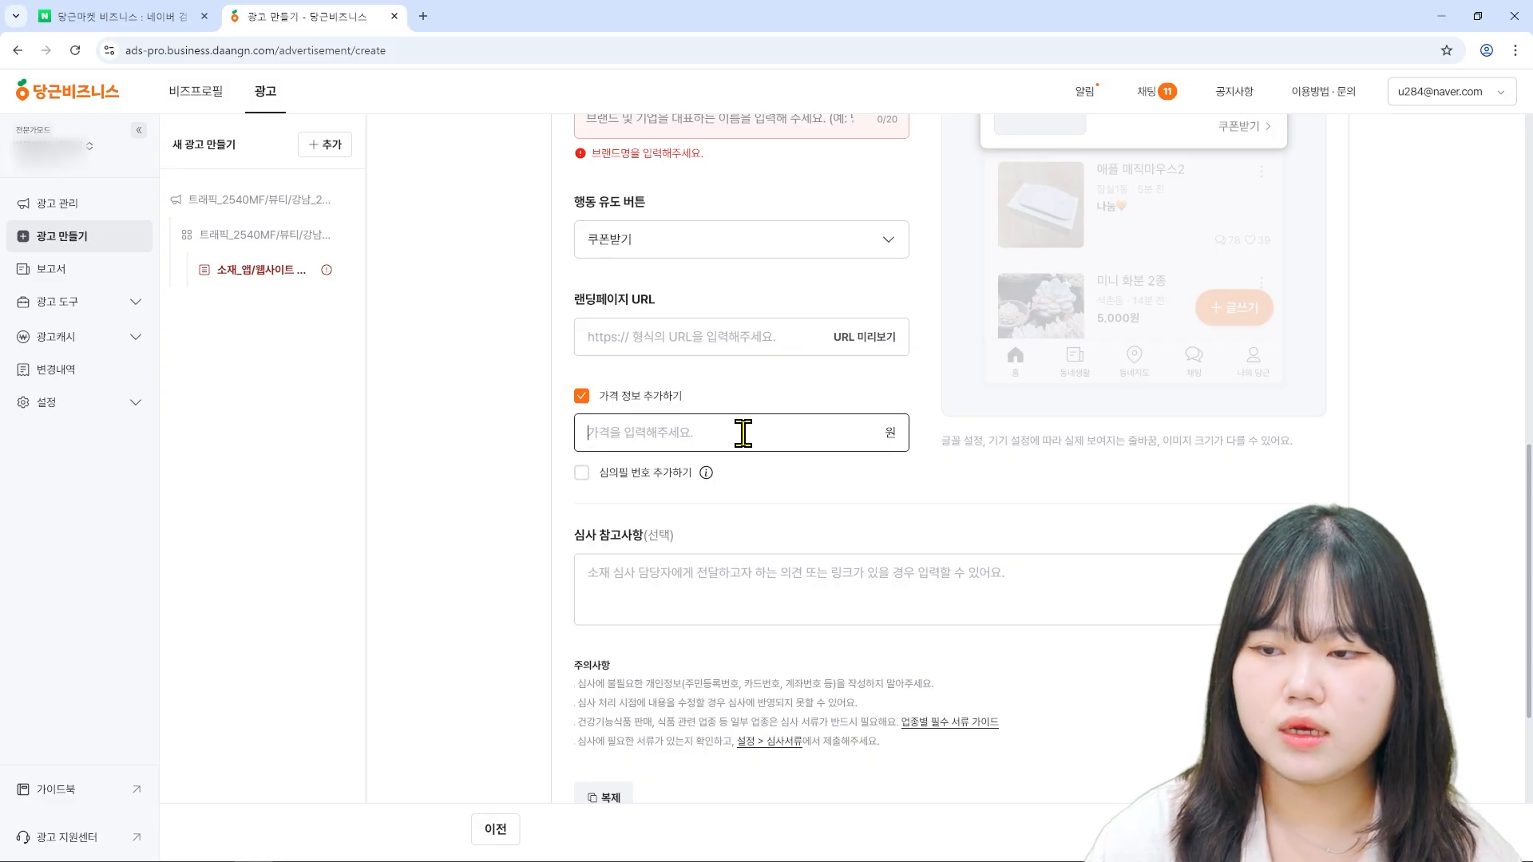
click(743, 432)
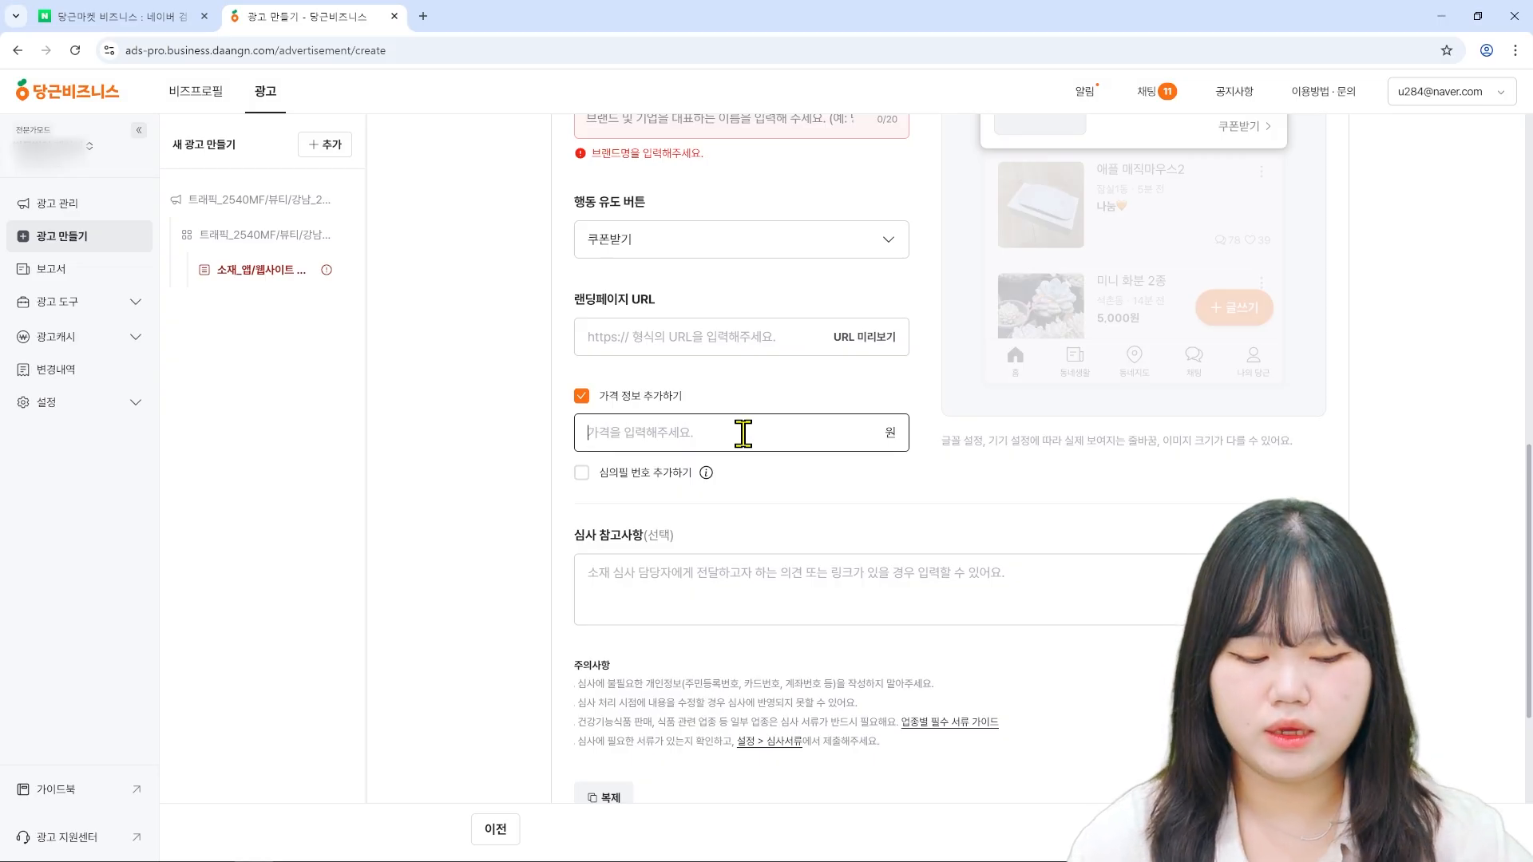
text(5000)
scroll(742, 434, up, 4)
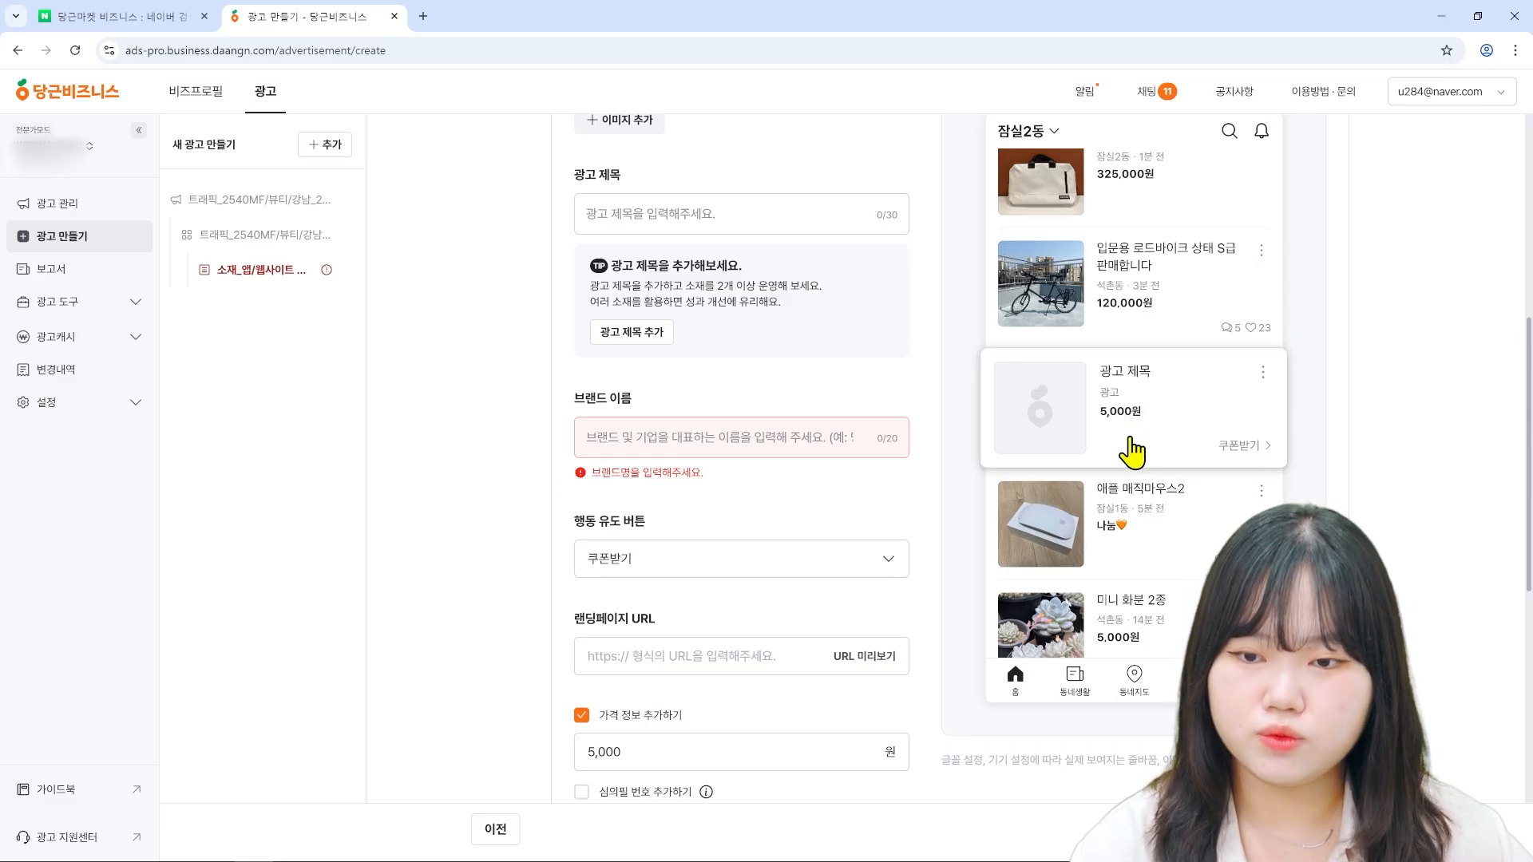
scroll(631, 503, down, 1)
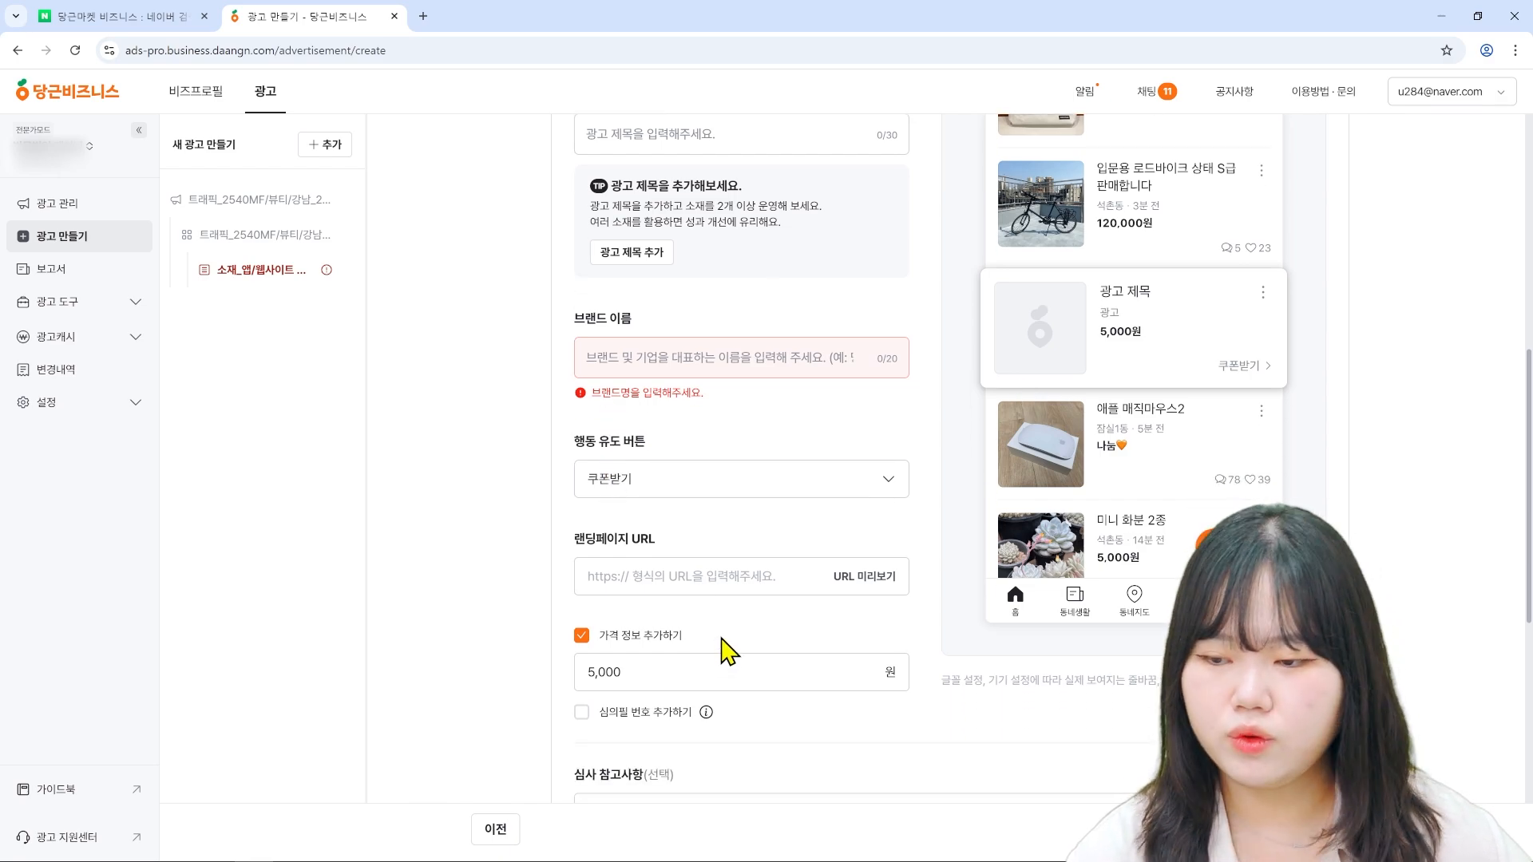
- Read the explanation of the review approval number (심의필 번호), enable adding it and activate its entry field
scroll(727, 651, down, 1)
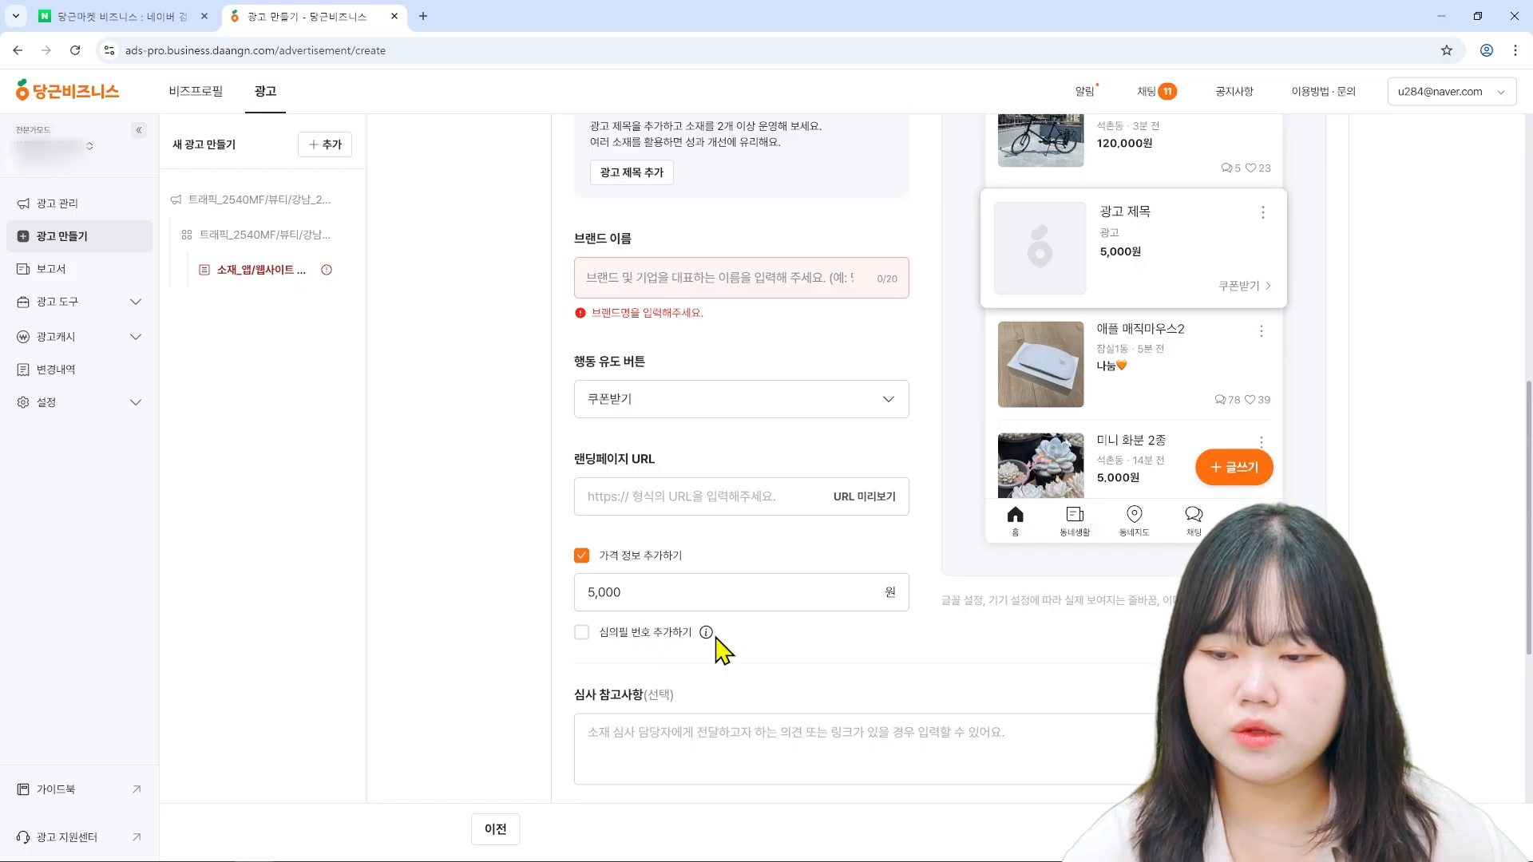
mouse_move(706, 634)
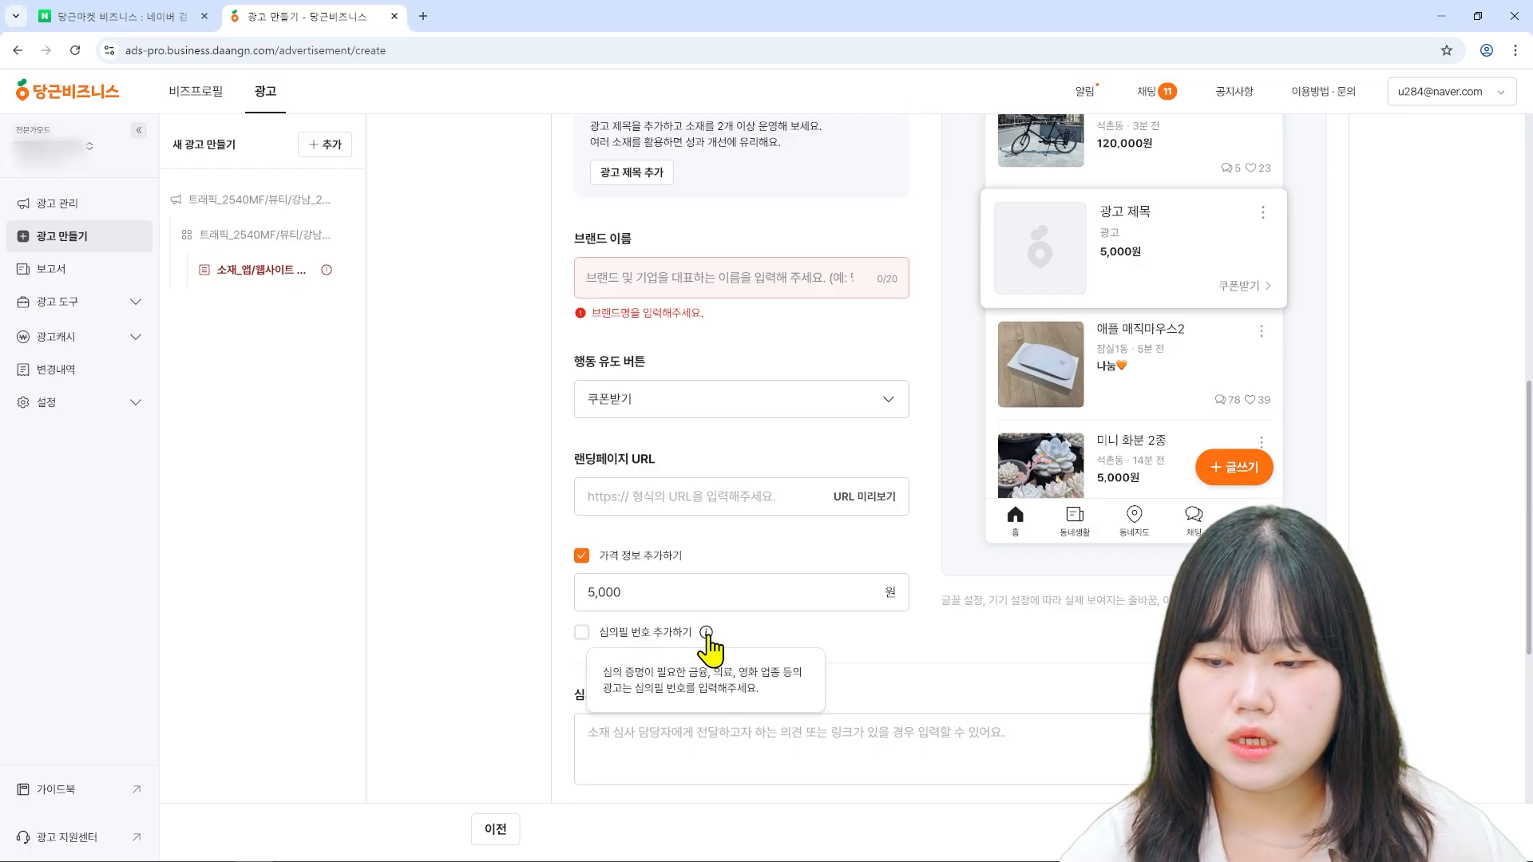
click(670, 633)
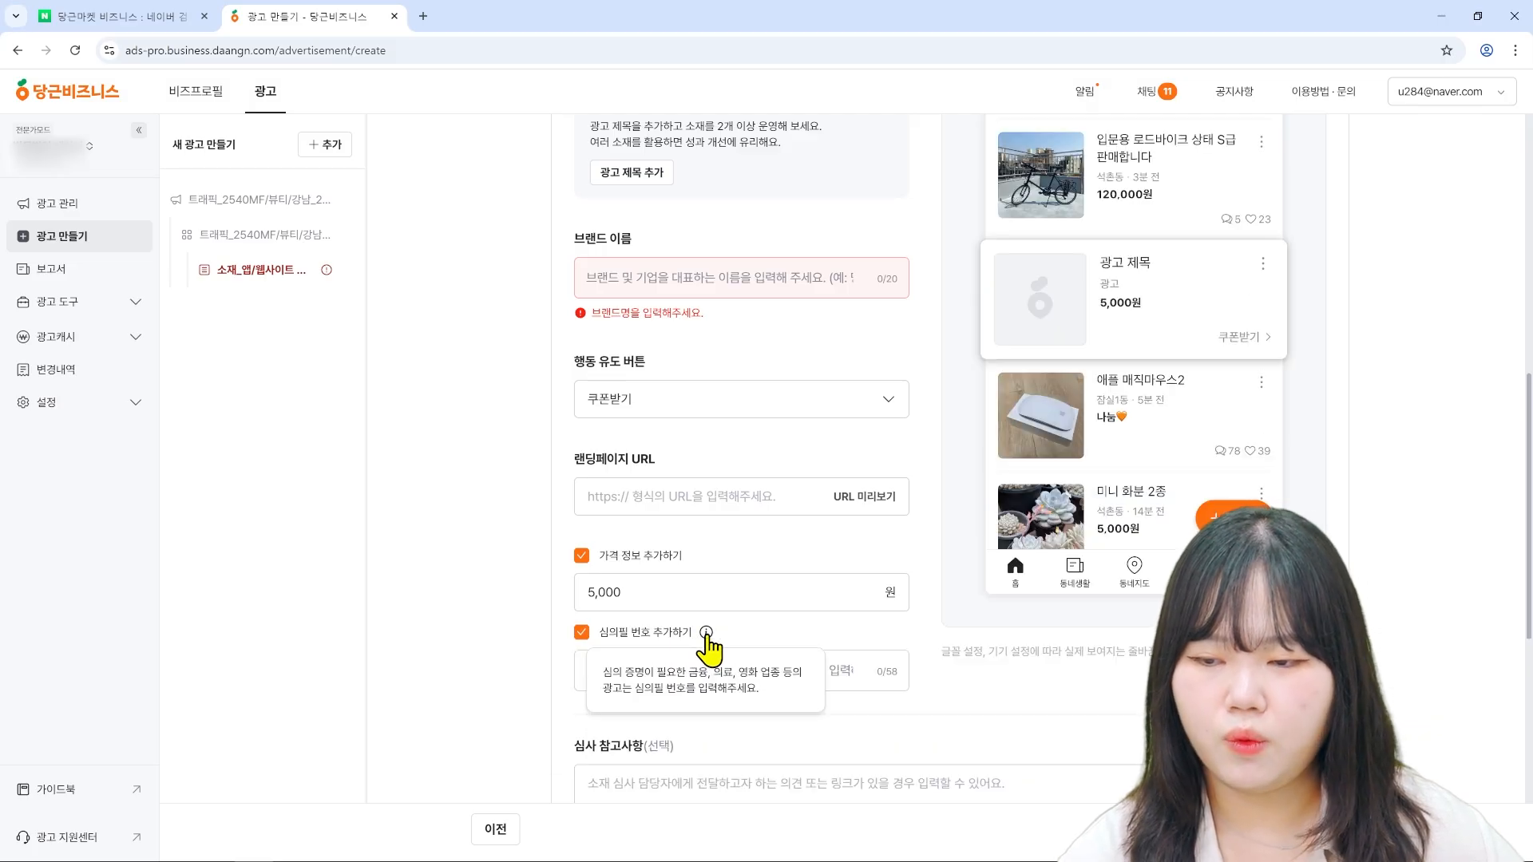
scroll(706, 649, down, 2)
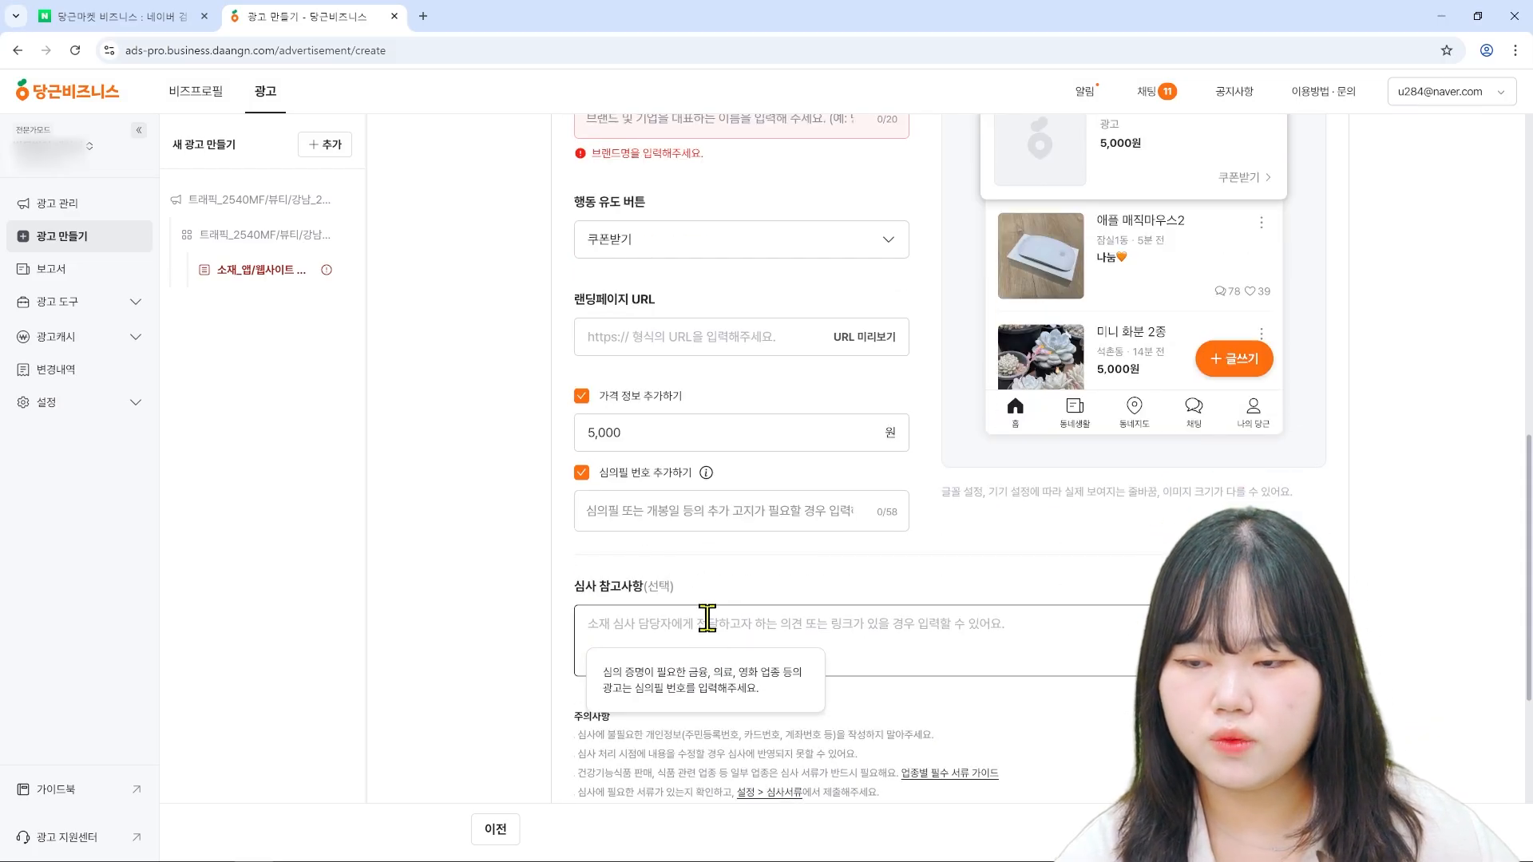
click(743, 513)
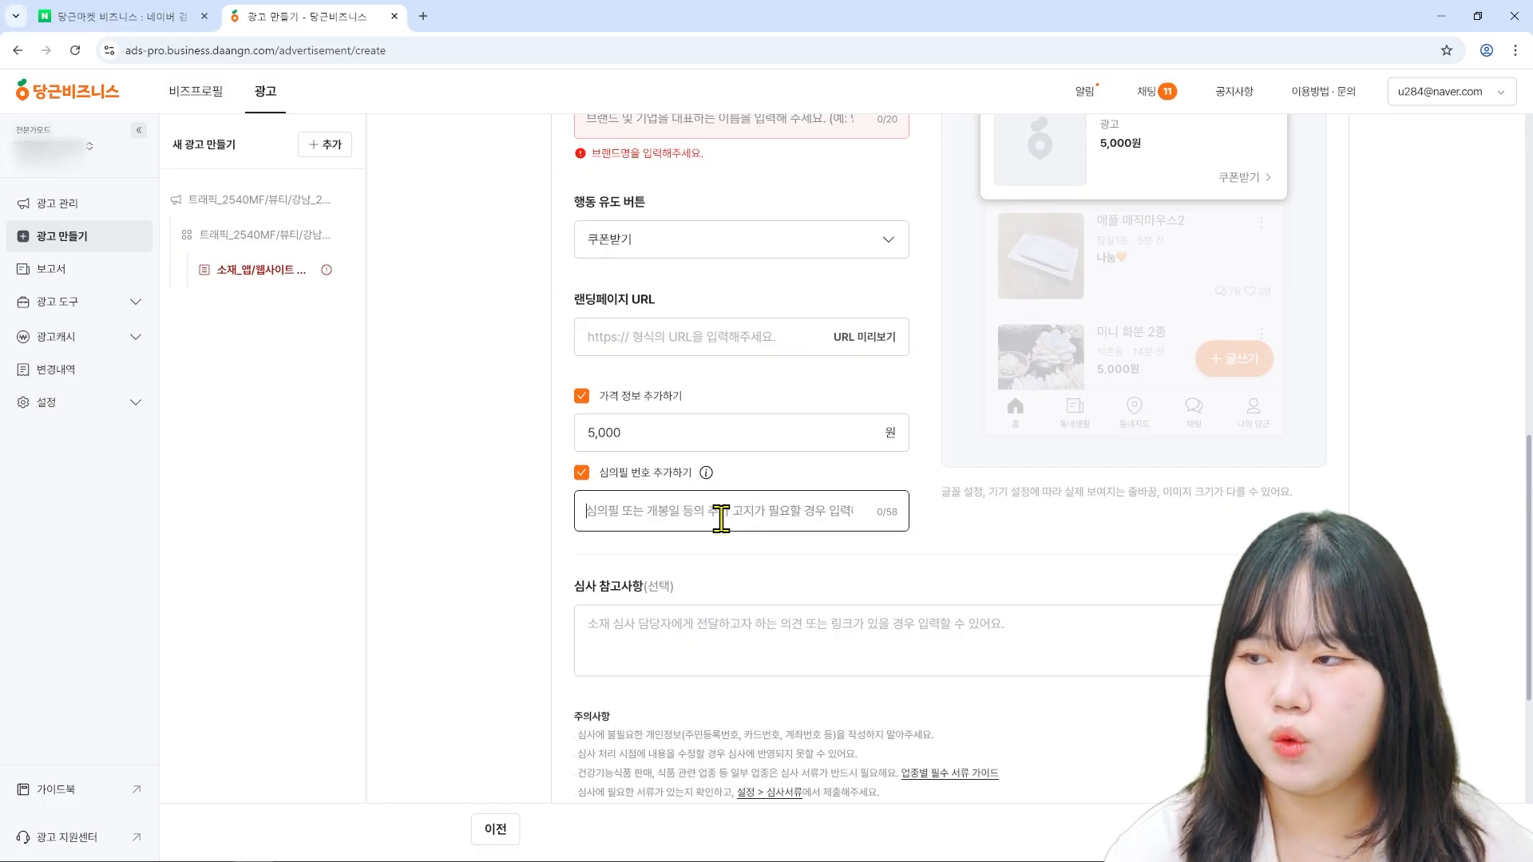
- Change the campaign goal to 앱/웹사이트 전환 늘리기 and accept resetting the ad group and creative settings
scroll(825, 503, up, 15)
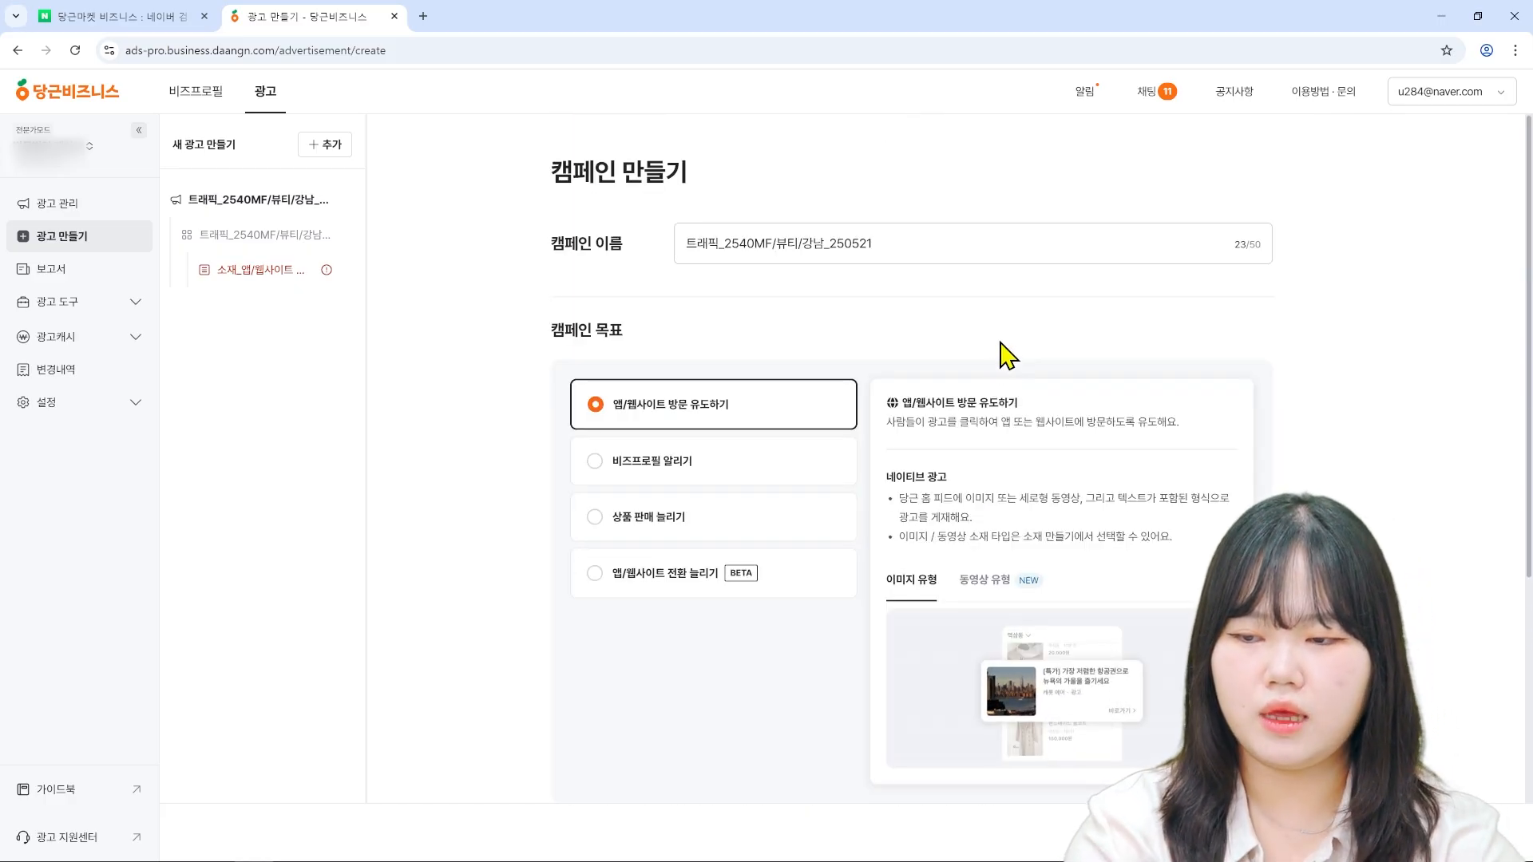
click(795, 585)
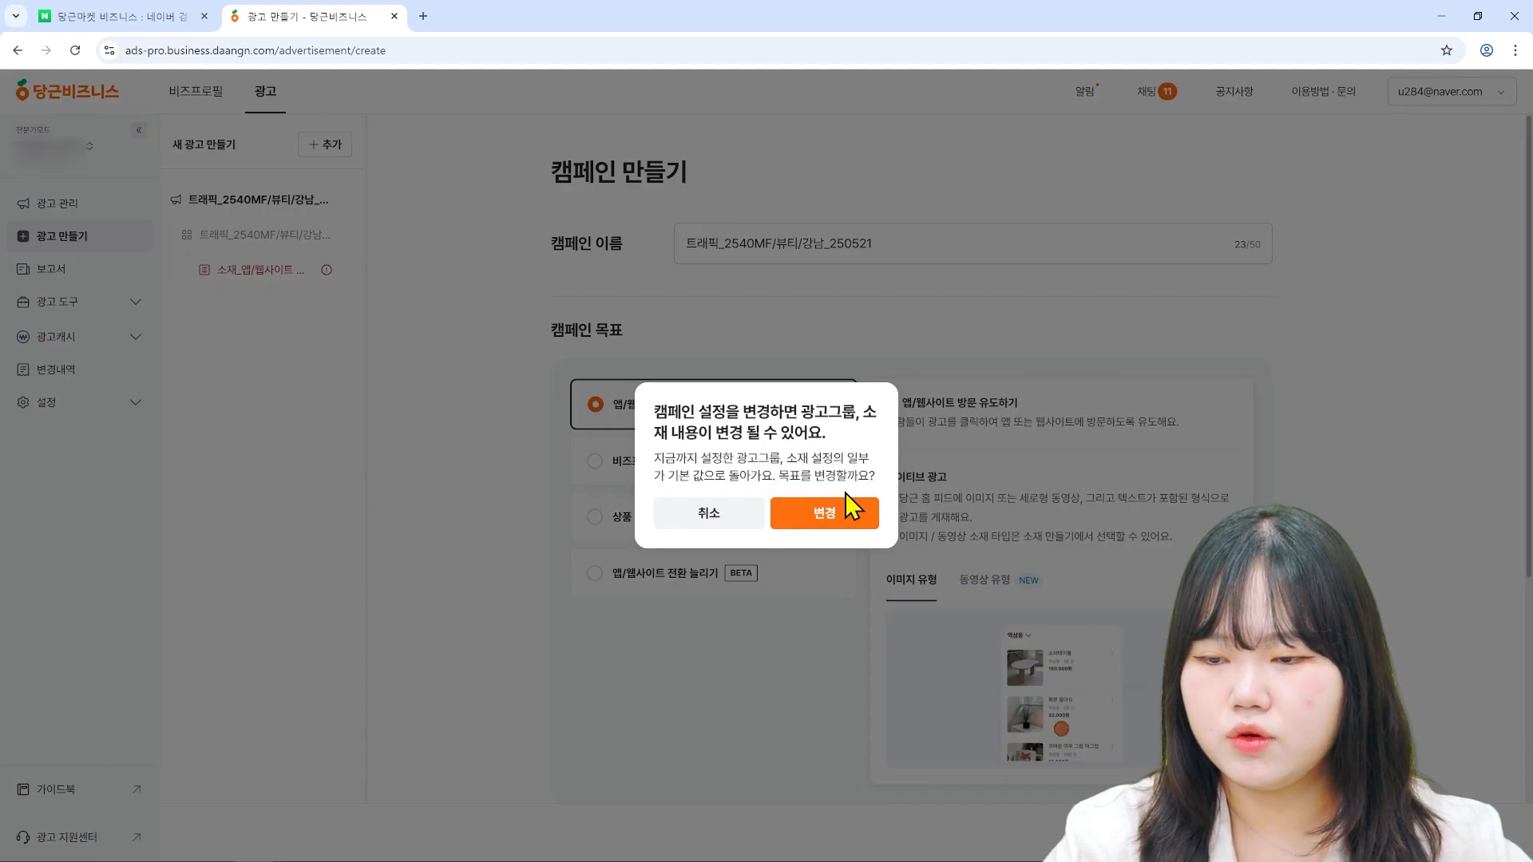
click(862, 518)
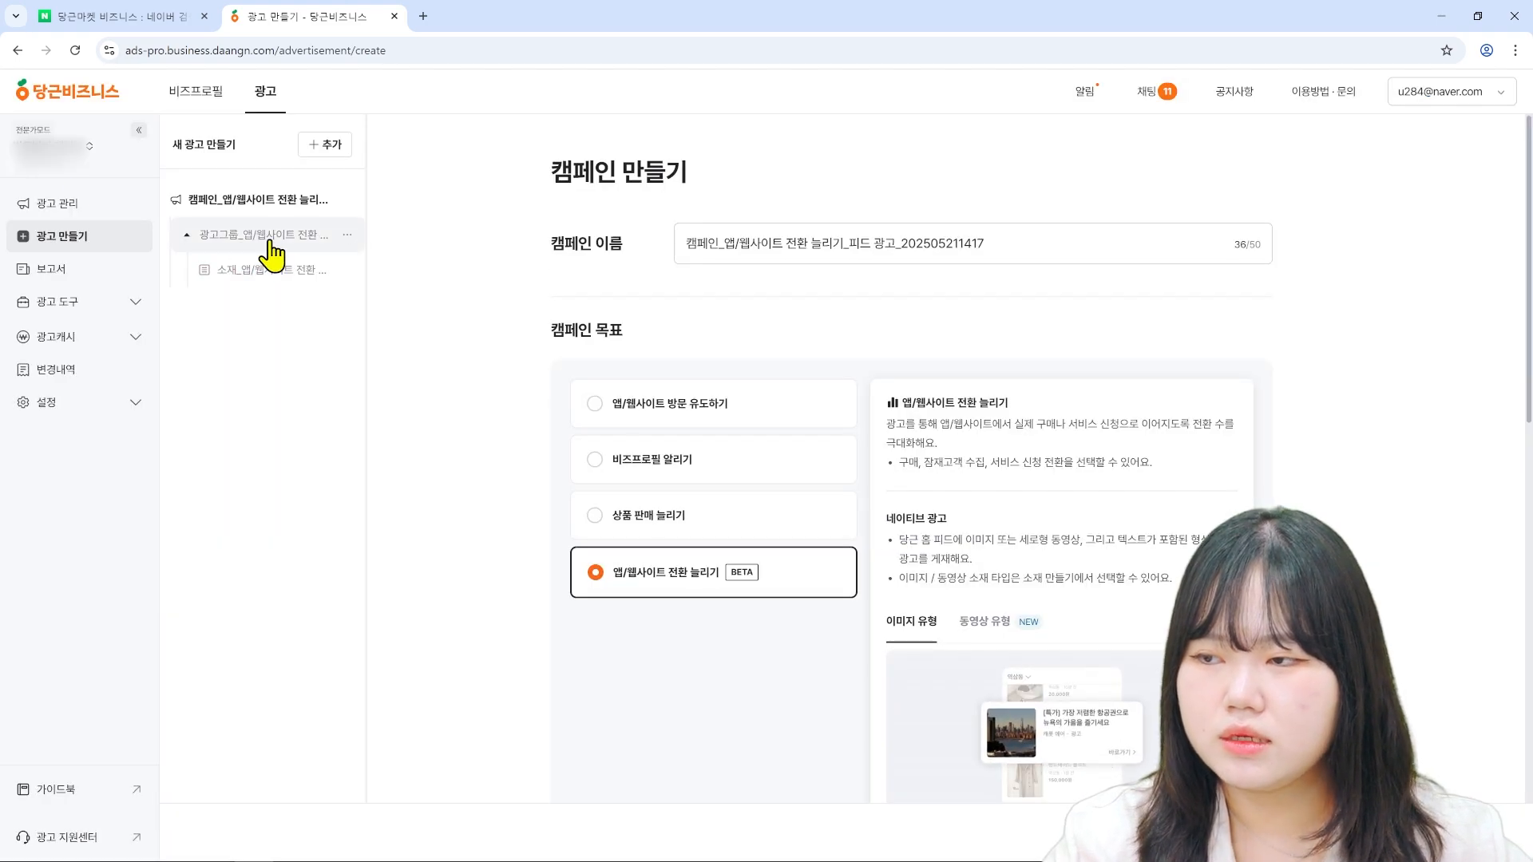
- Examine the conversion campaign's target event choices (목표 전환 이벤트) and its conversion tracking code link (전환 추적 코드 연동)
scroll(967, 471, down, 6)
scroll(968, 473, down, 5)
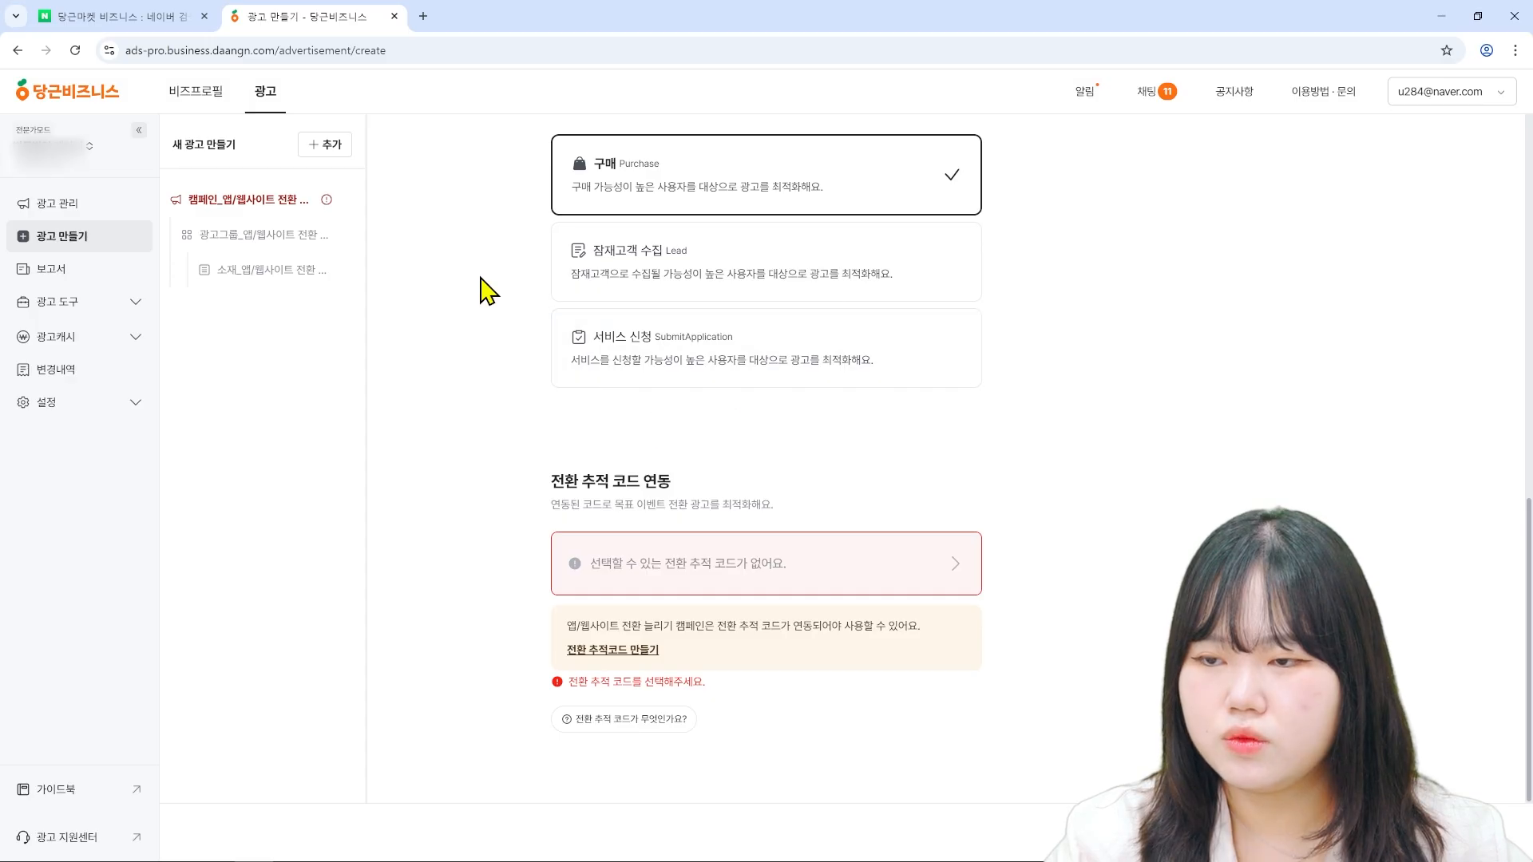
scroll(531, 551, up, 3)
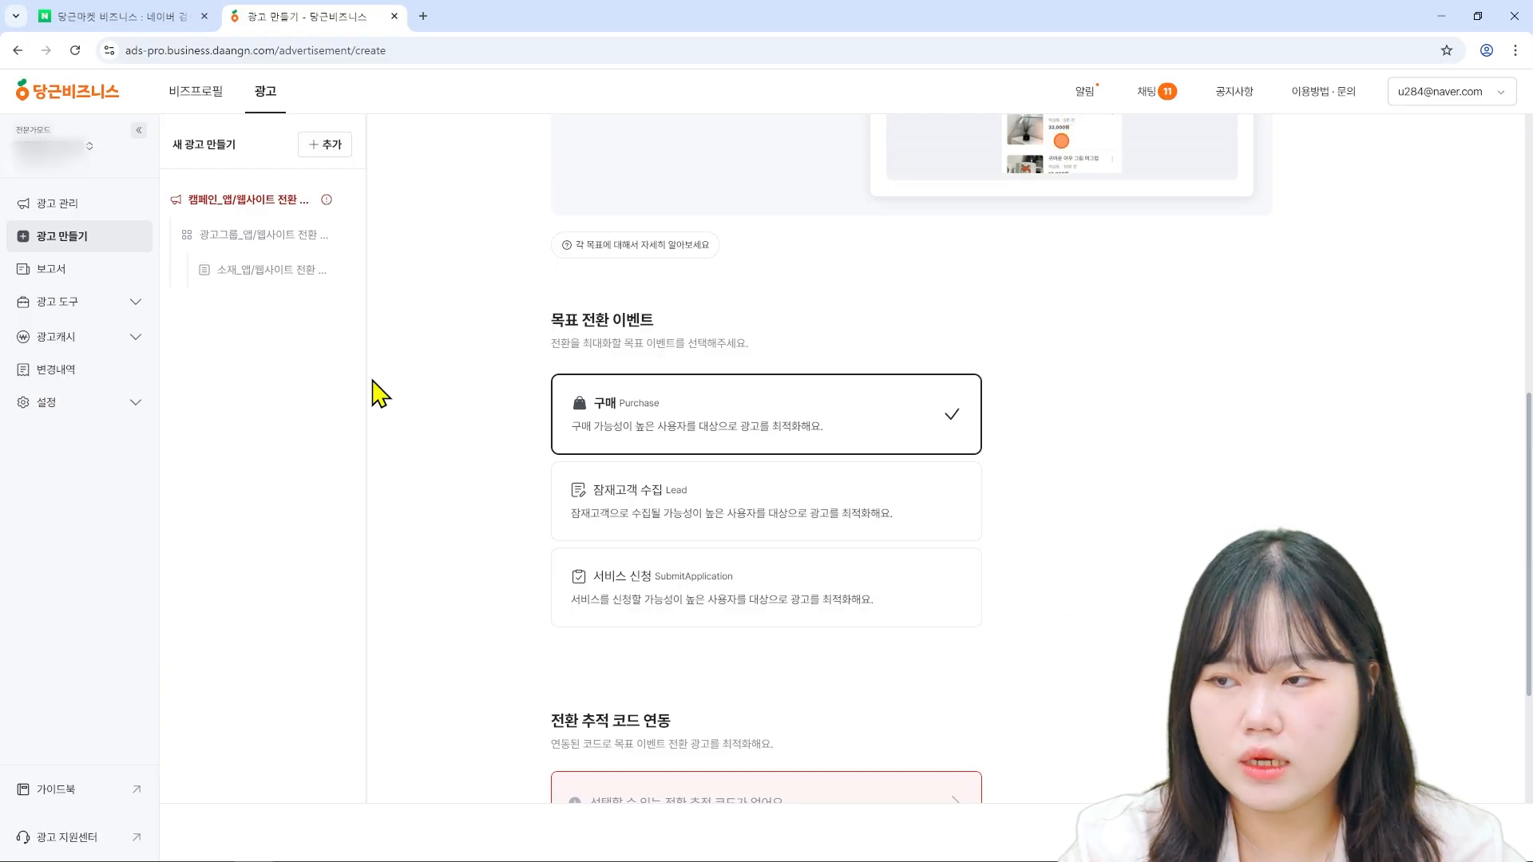
scroll(1289, 369, down, 2)
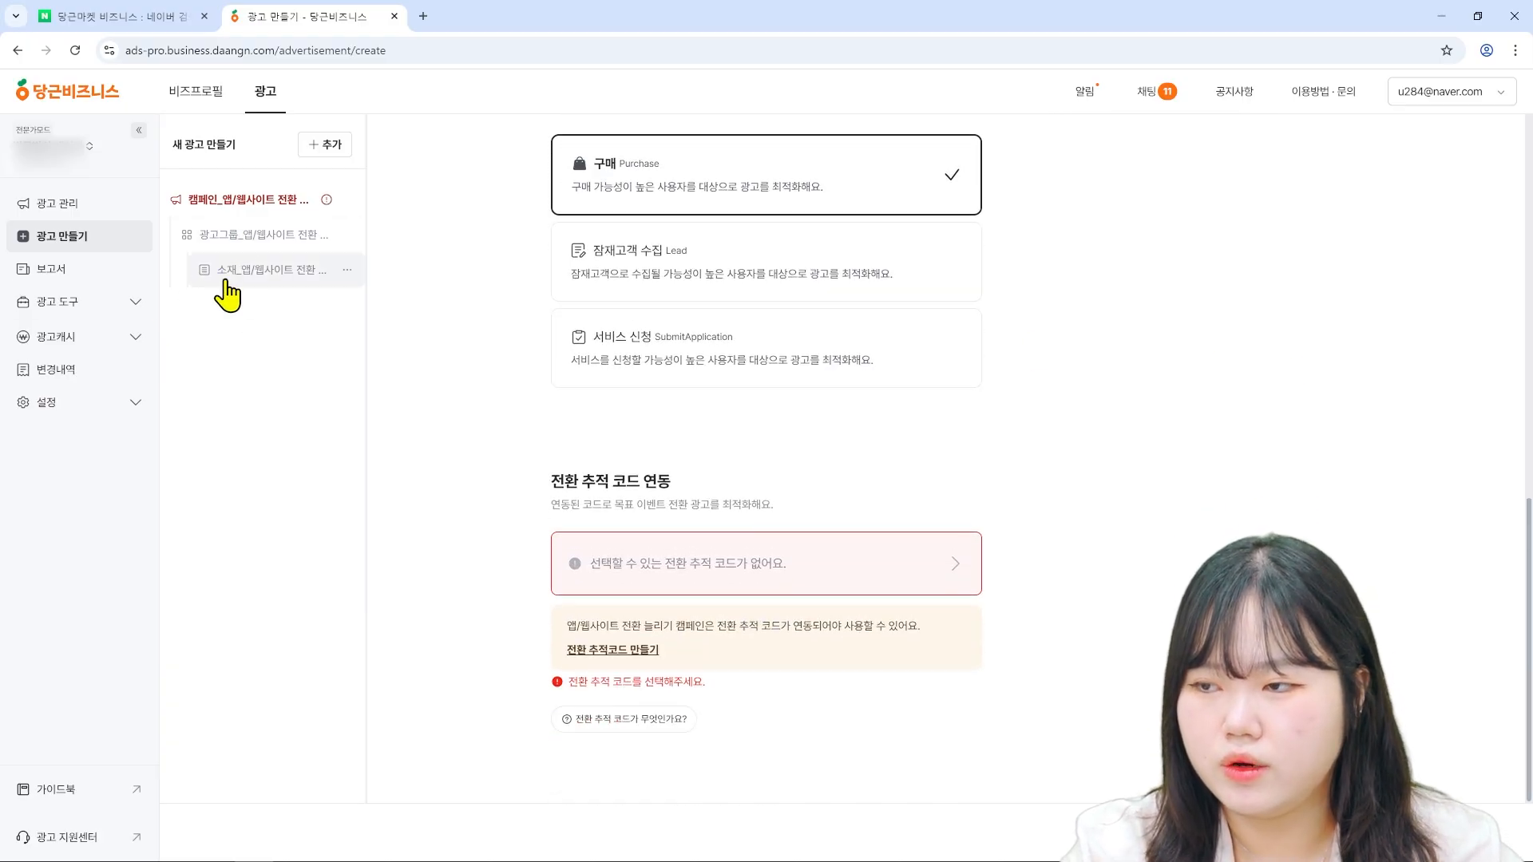
scroll(738, 639, down, 1)
scroll(739, 639, up, 10)
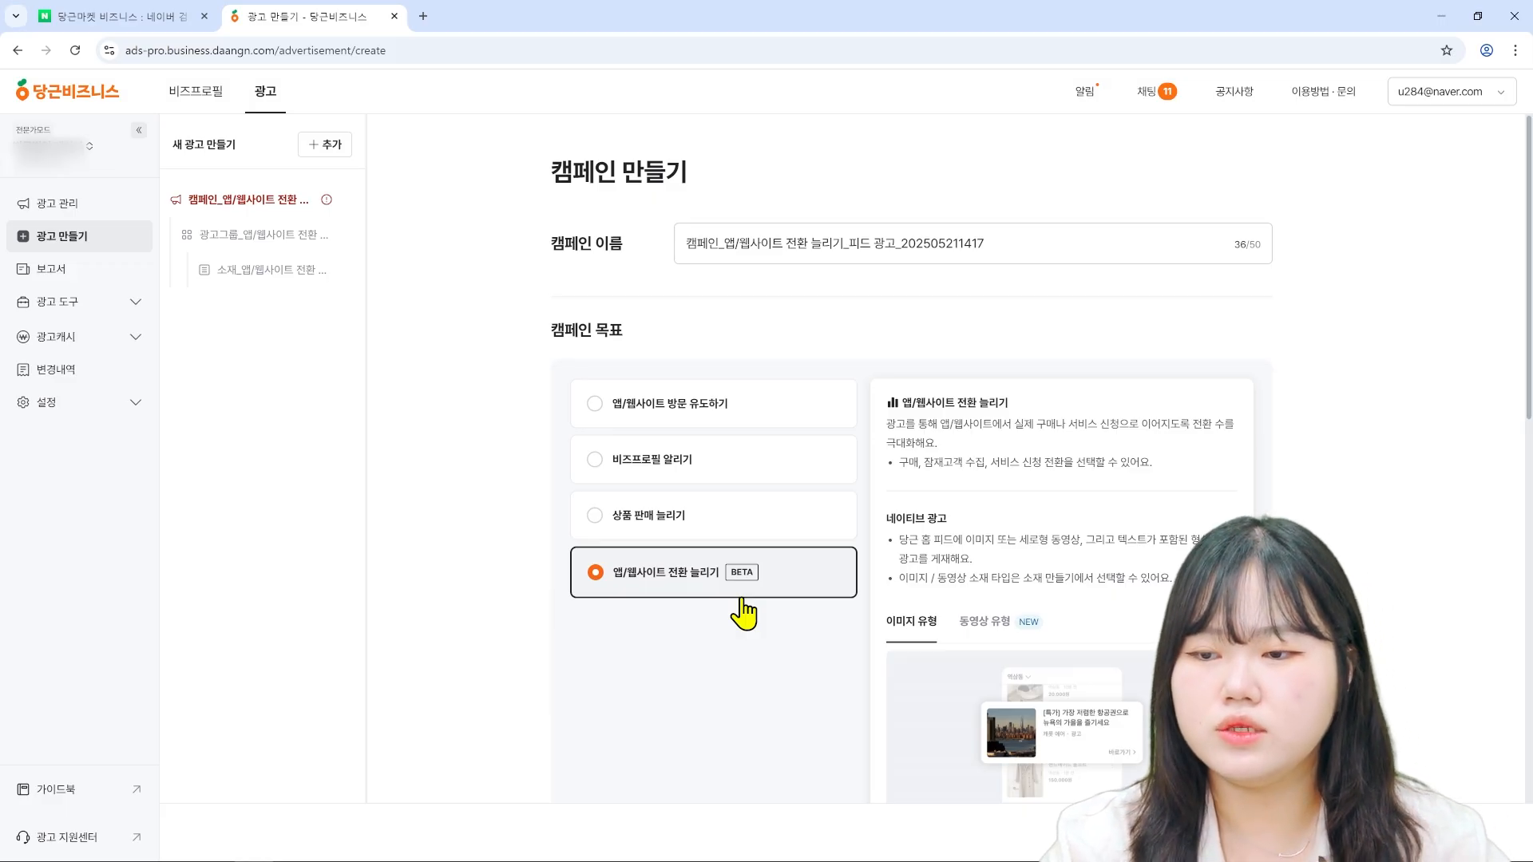
scroll(767, 609, down, 5)
scroll(789, 605, down, 5)
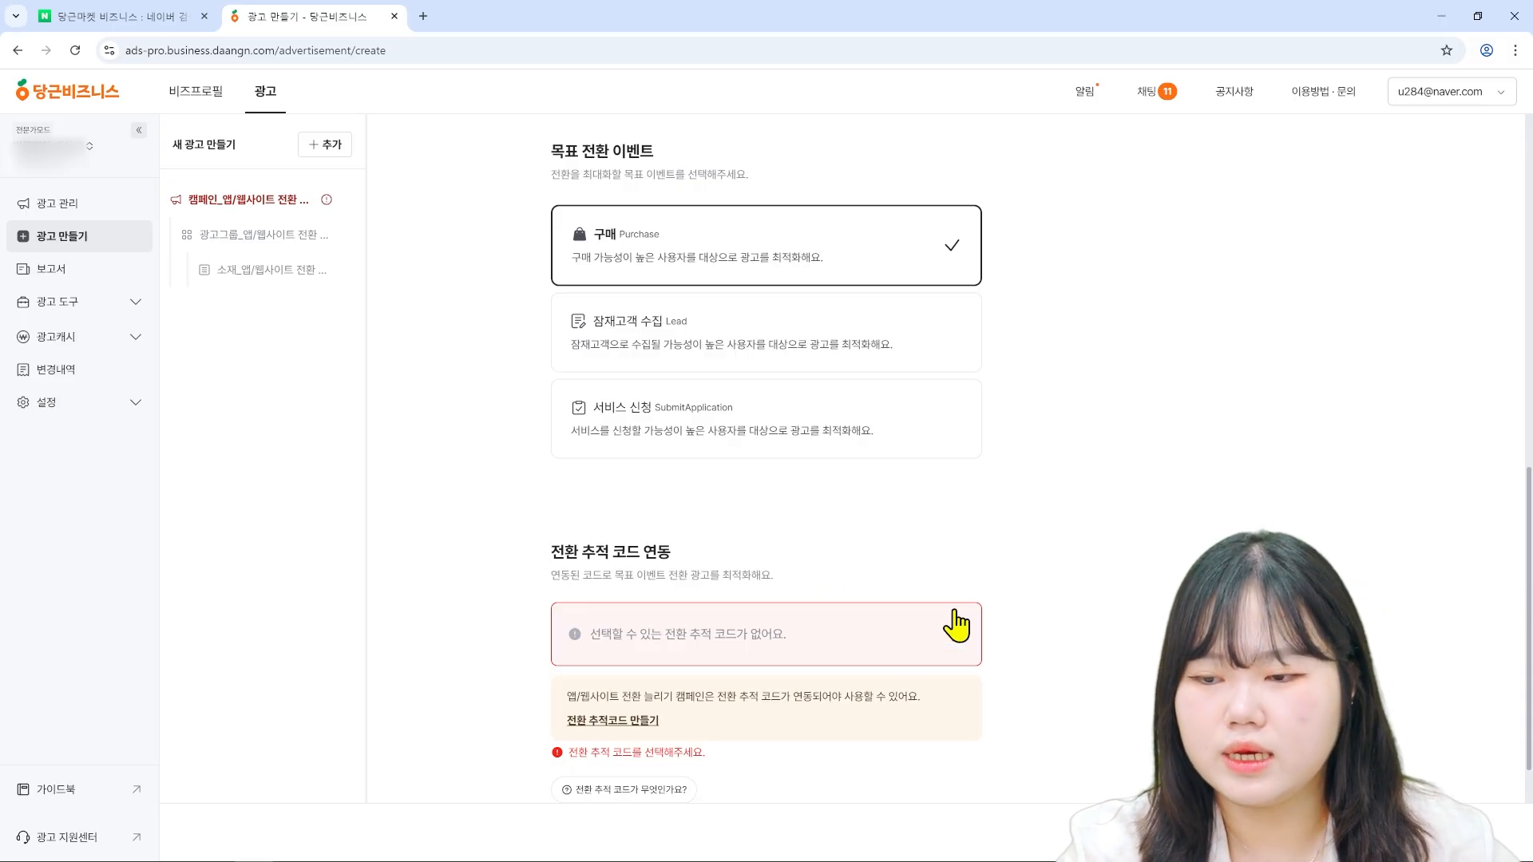
click(910, 649)
click(909, 704)
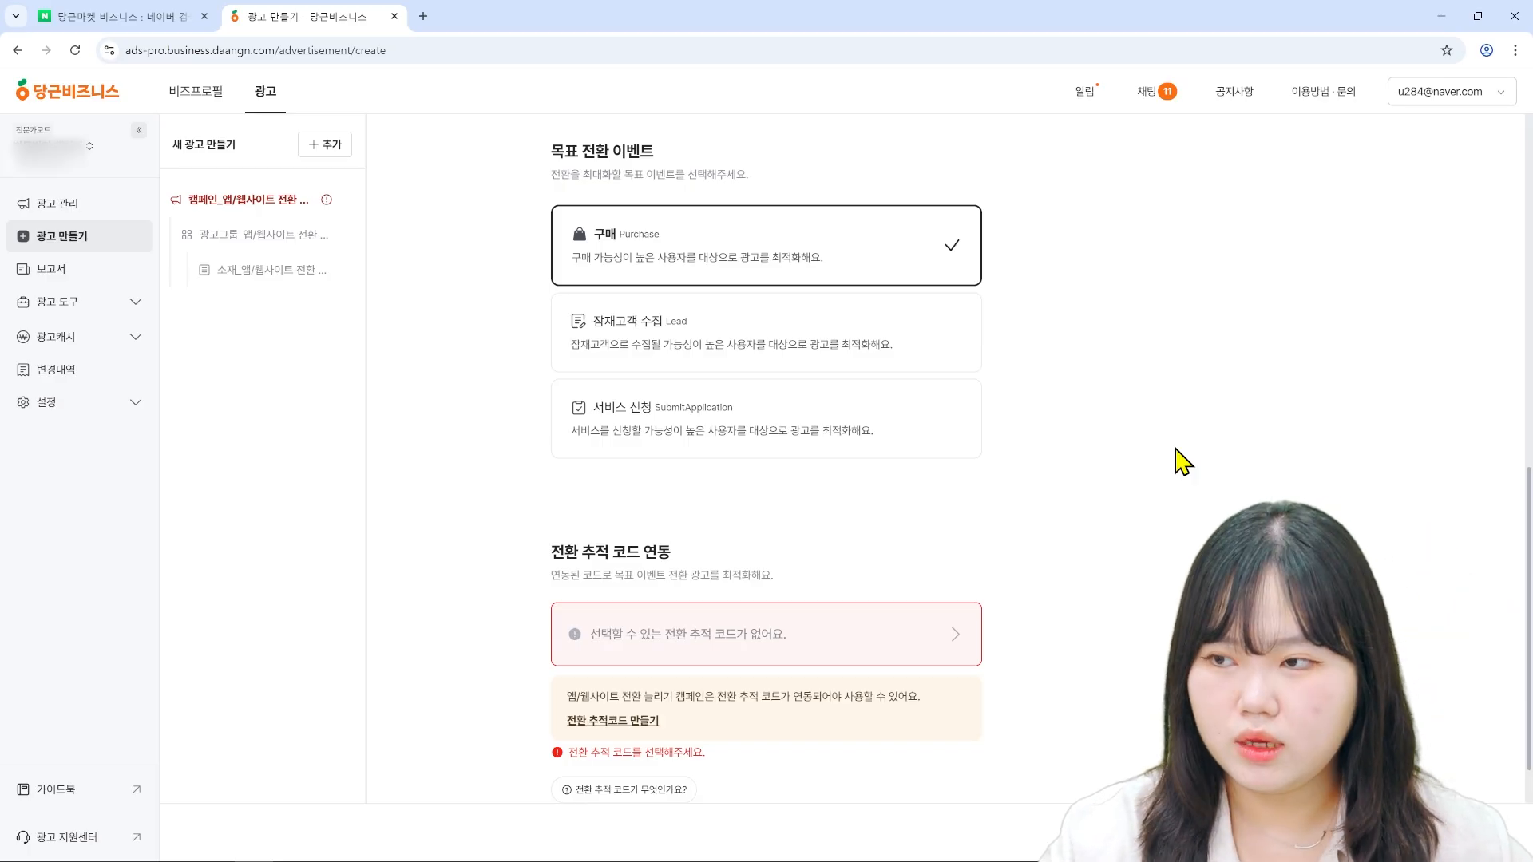
- Switch the campaign goal to promoting the business profile (비즈프로필 알리기) and review its description
scroll(1182, 462, up, 15)
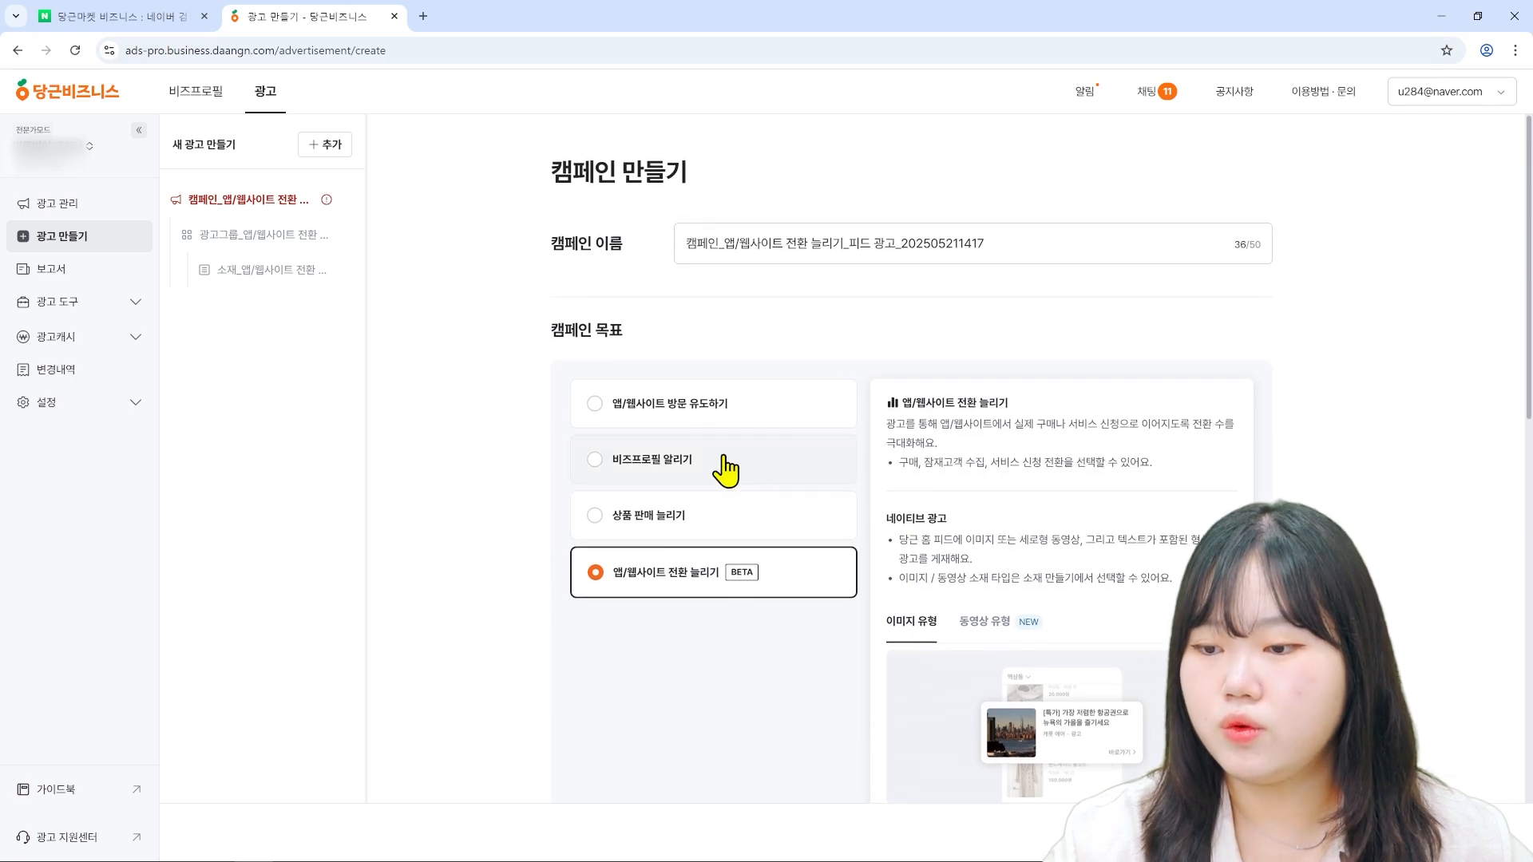
click(726, 471)
scroll(728, 470, down, 1)
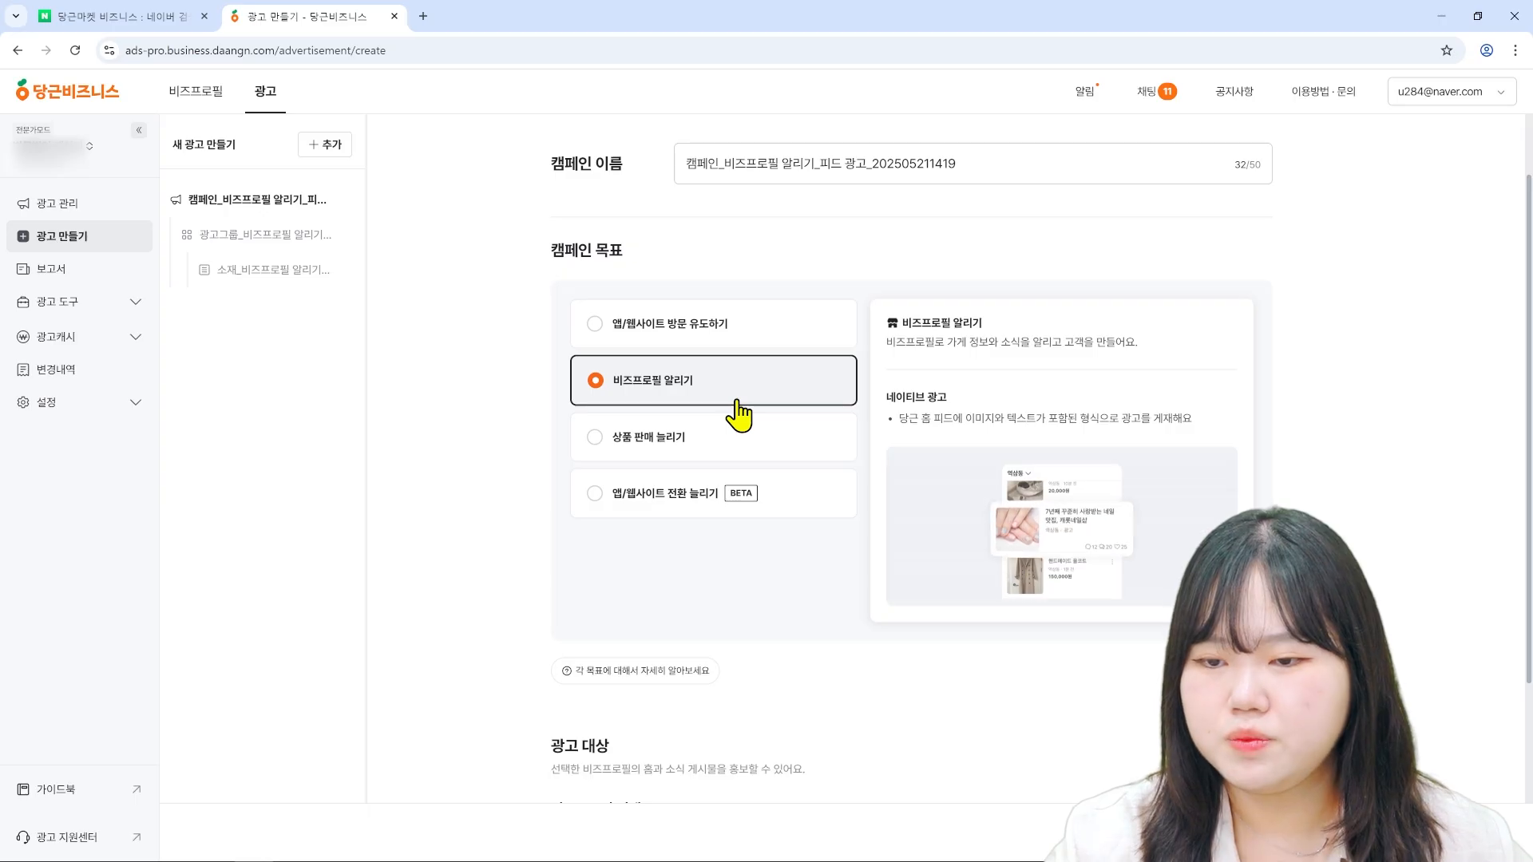
- Go to the business profile's news list (소식 목록) and start writing a new news post (소식 작성)
click(218, 102)
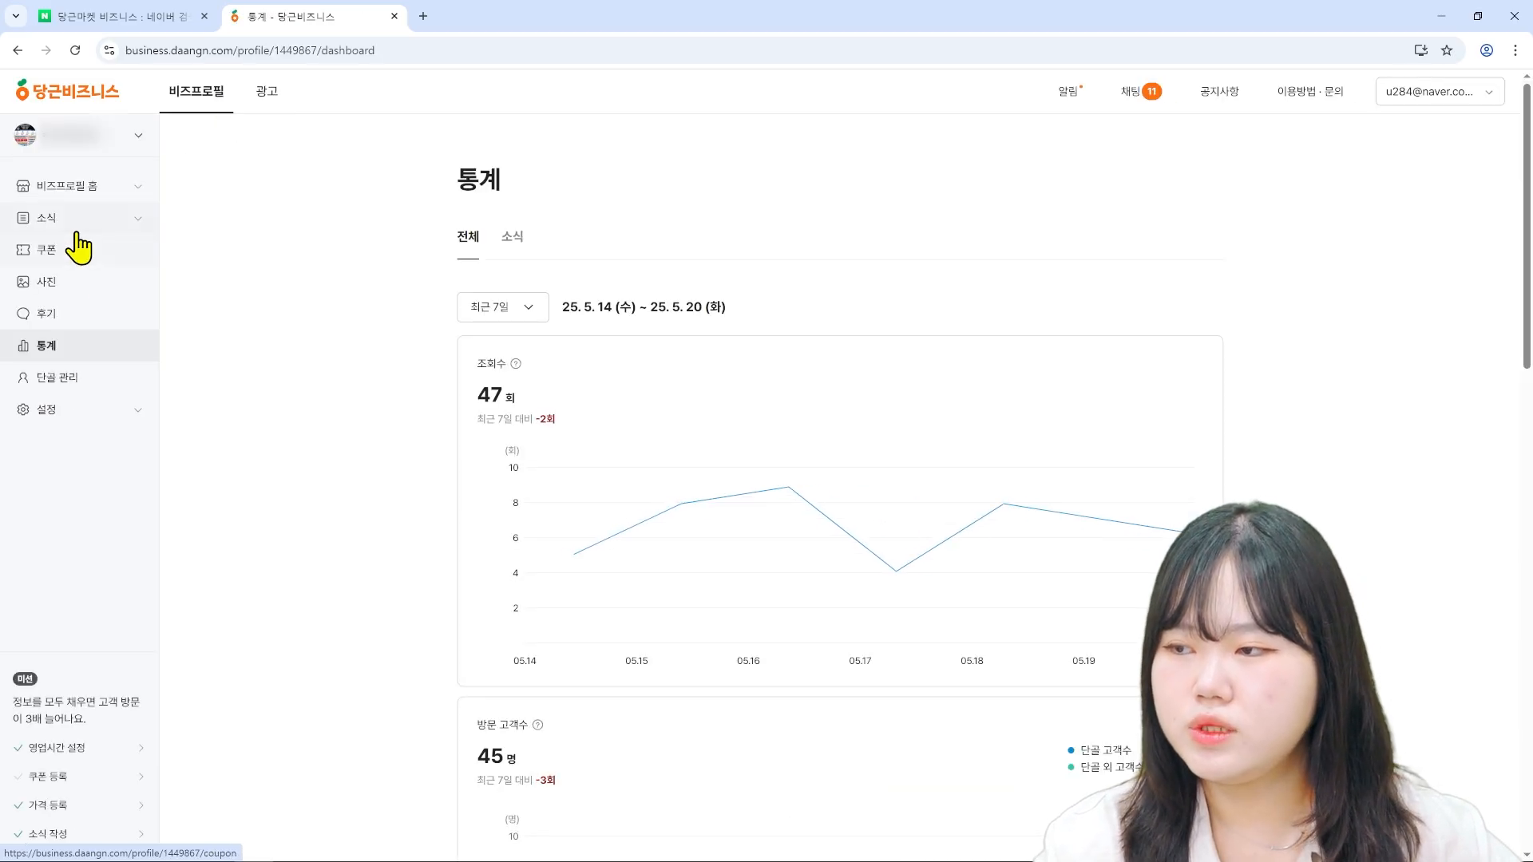
click(48, 224)
click(77, 251)
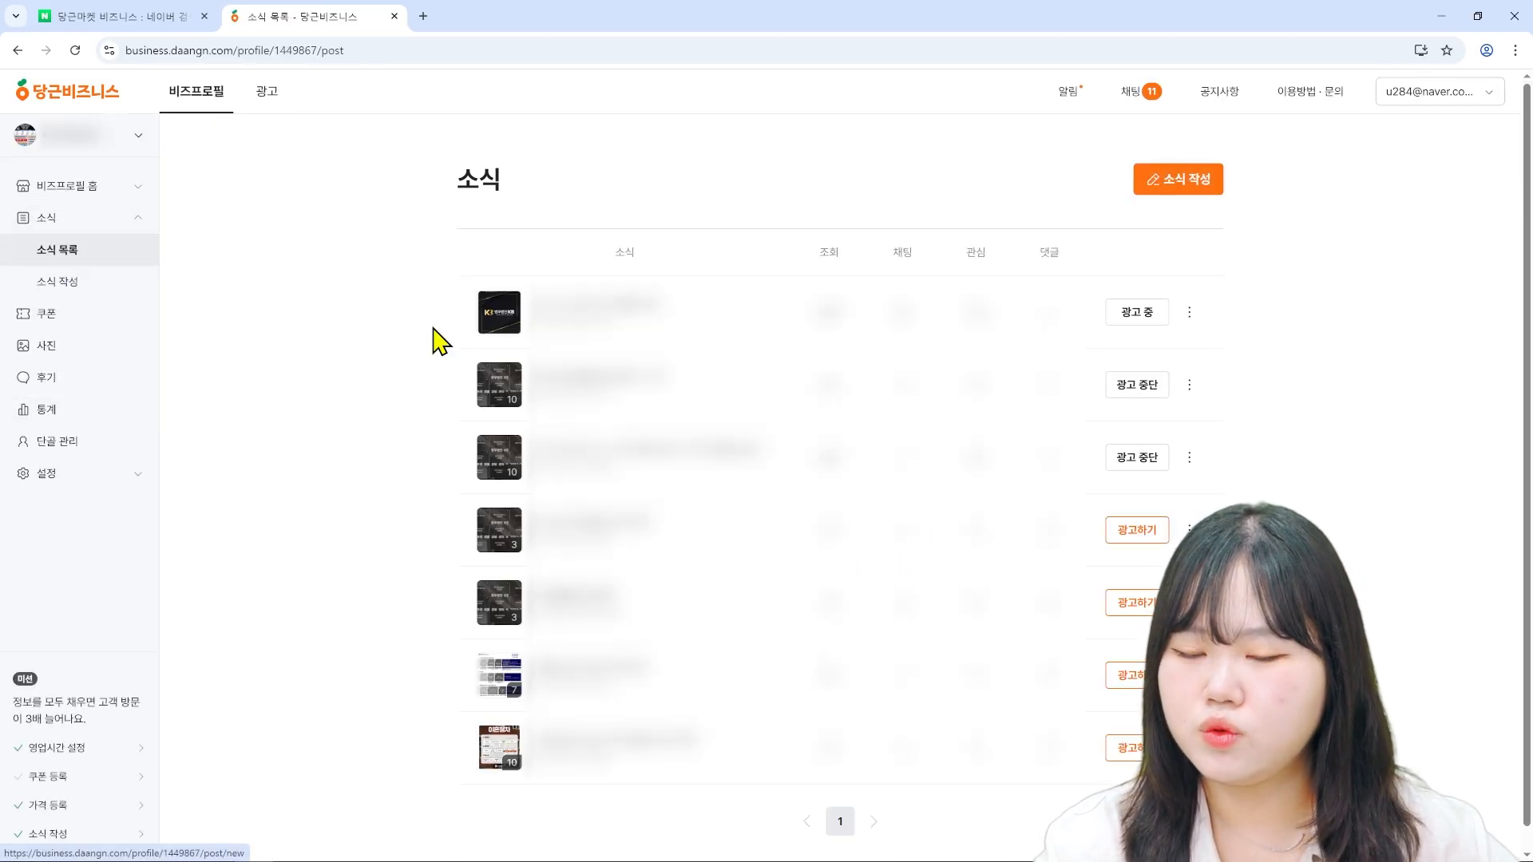
click(1190, 185)
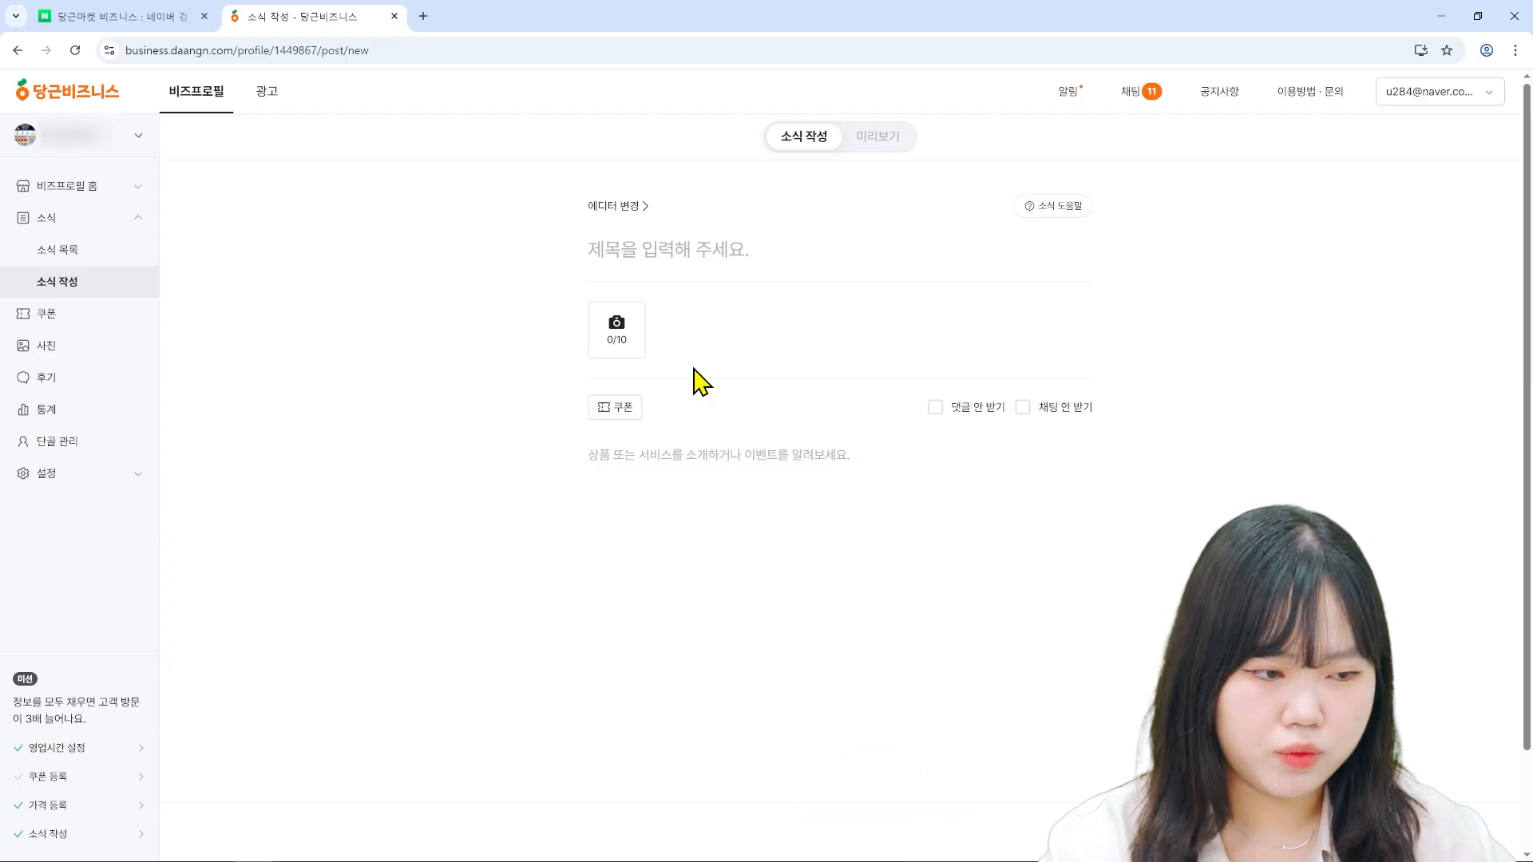
- Preview the post's image picker, close it without choosing a file and place the cursor in the body text
click(613, 352)
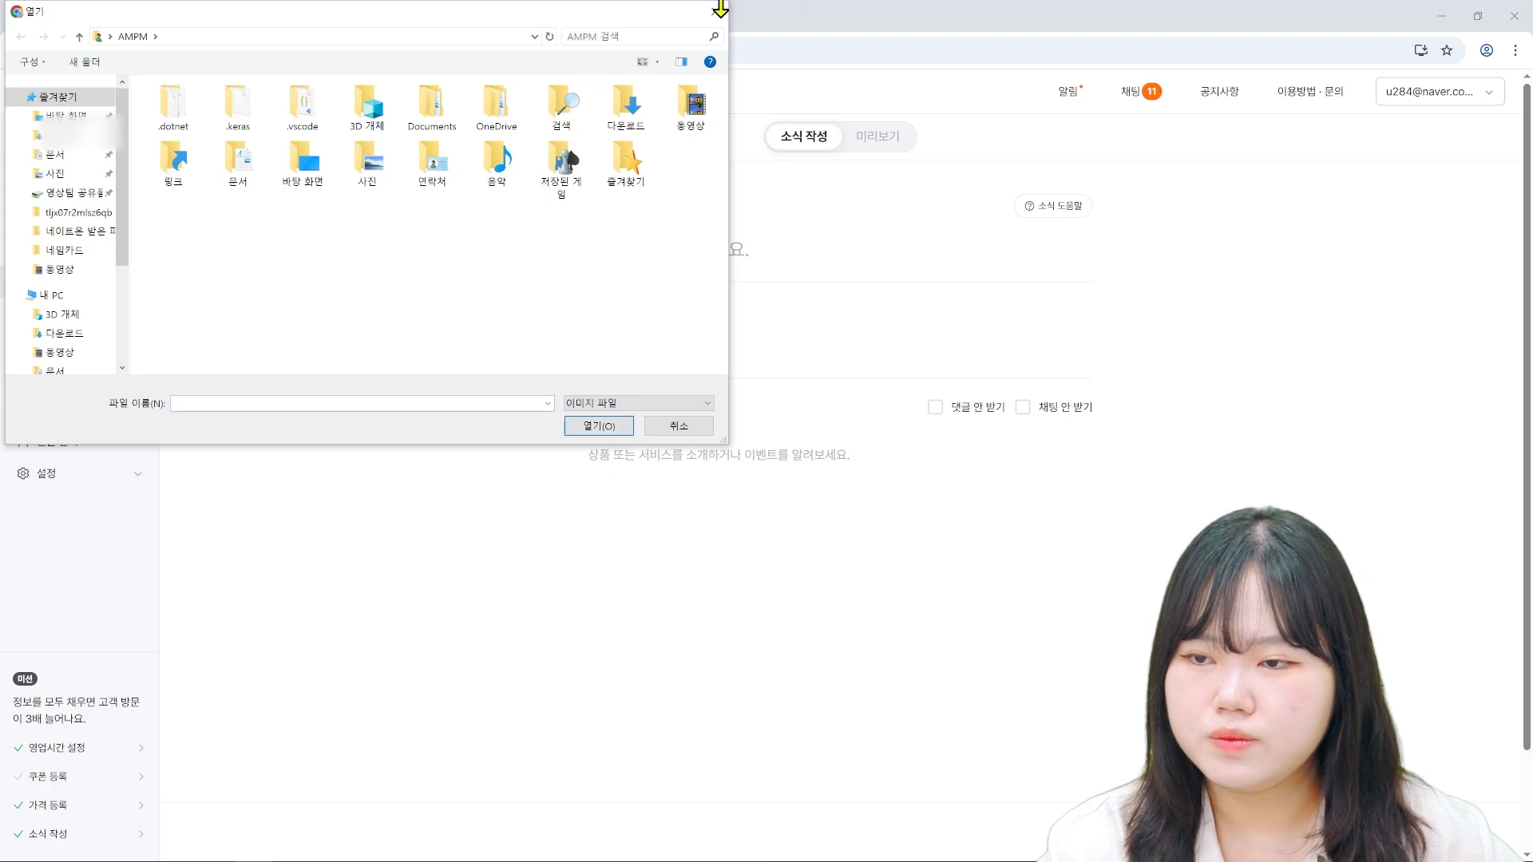
click(716, 11)
click(804, 455)
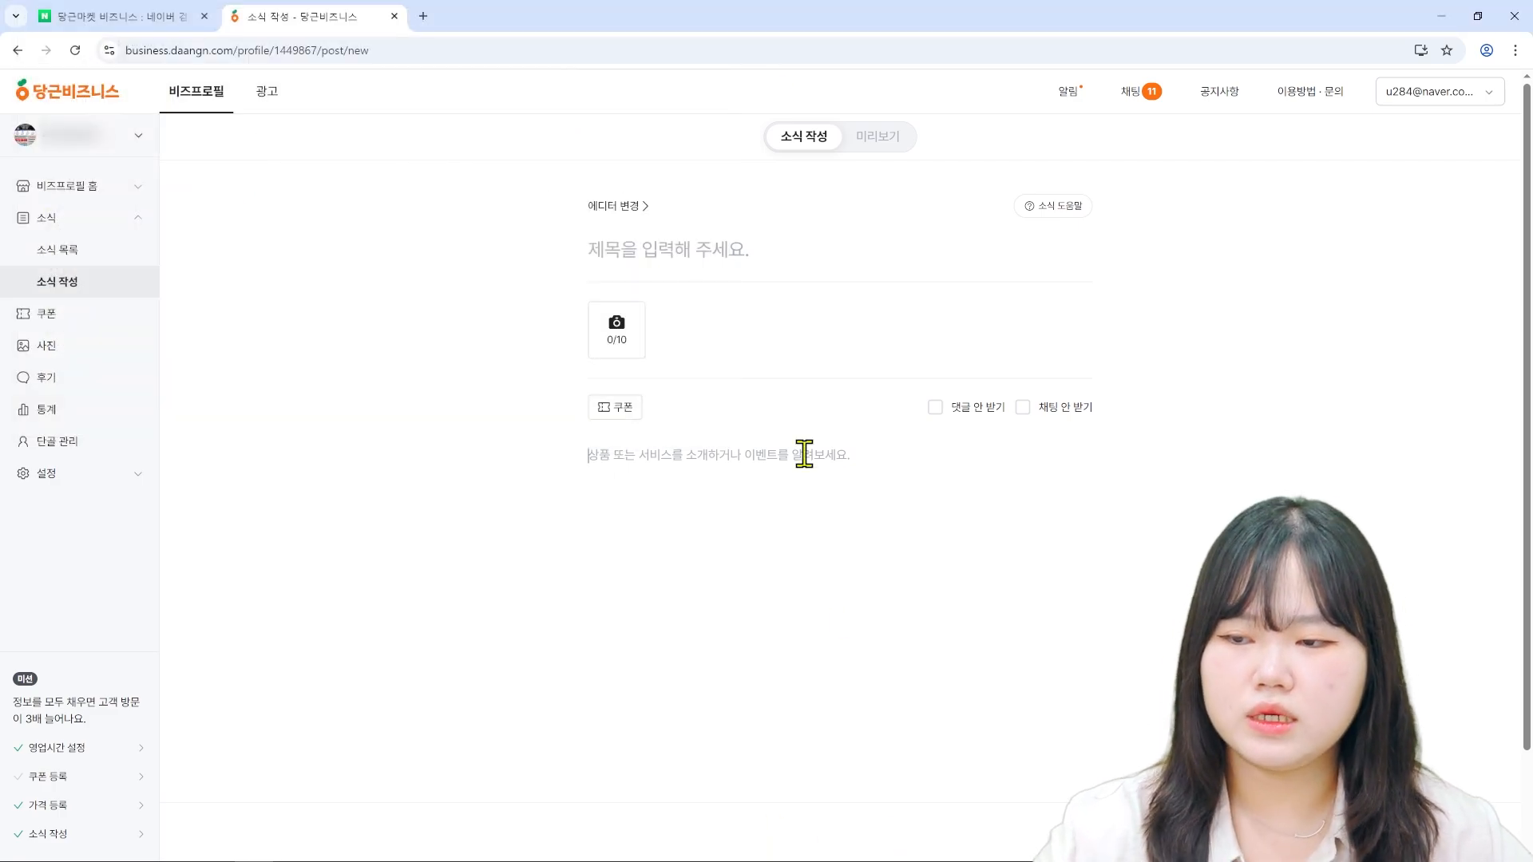
- Write the news post body "안녕하세요 새로 오픈한 가산동 고깃집 에이엠피엠글로벌입니다!" followed by a line of filler text
click(626, 409)
click(763, 515)
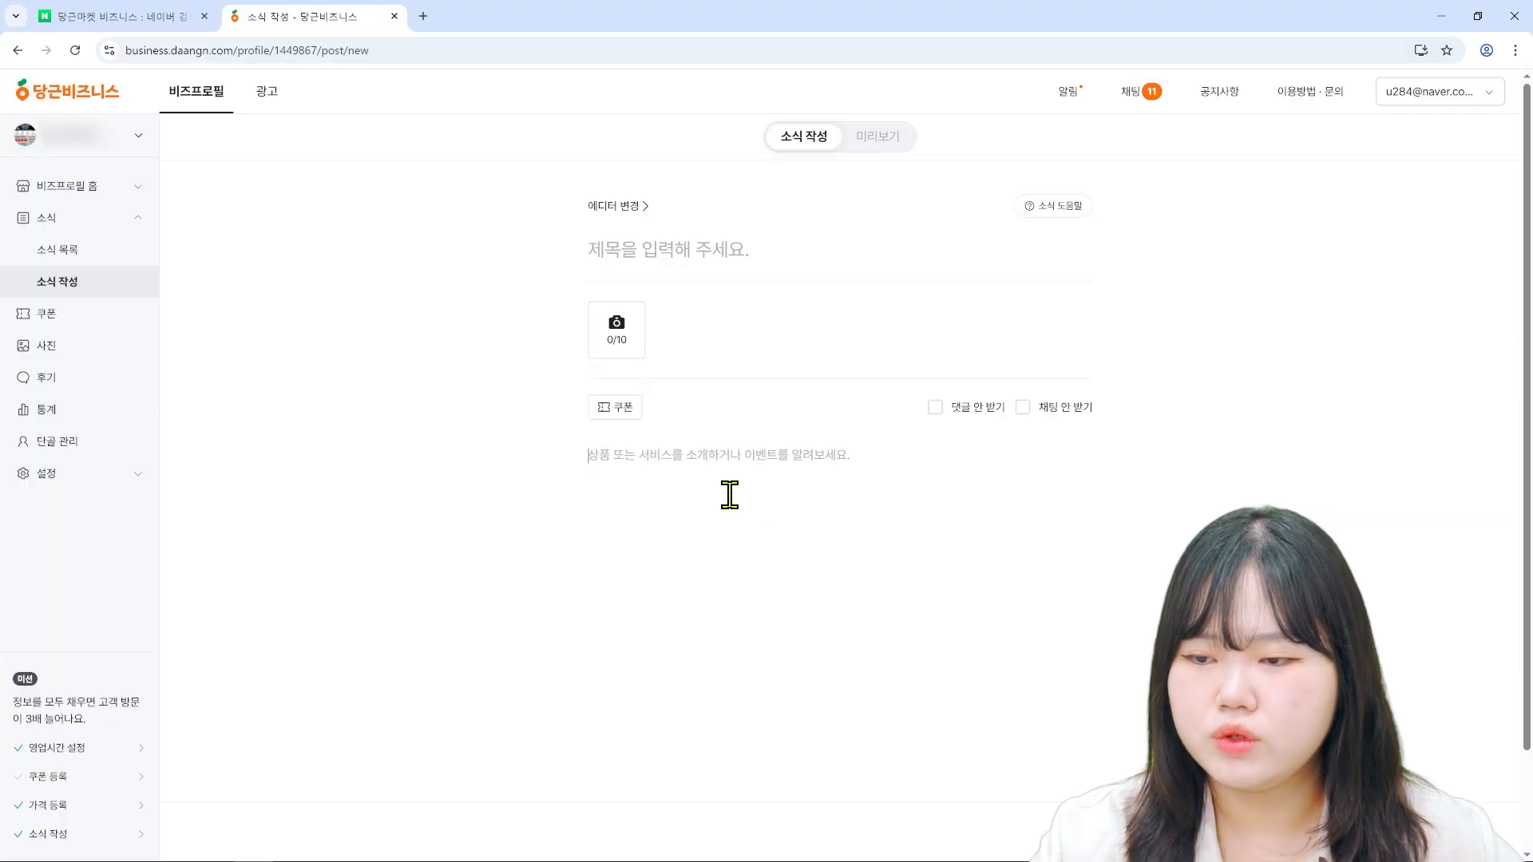
text(ㅎ)
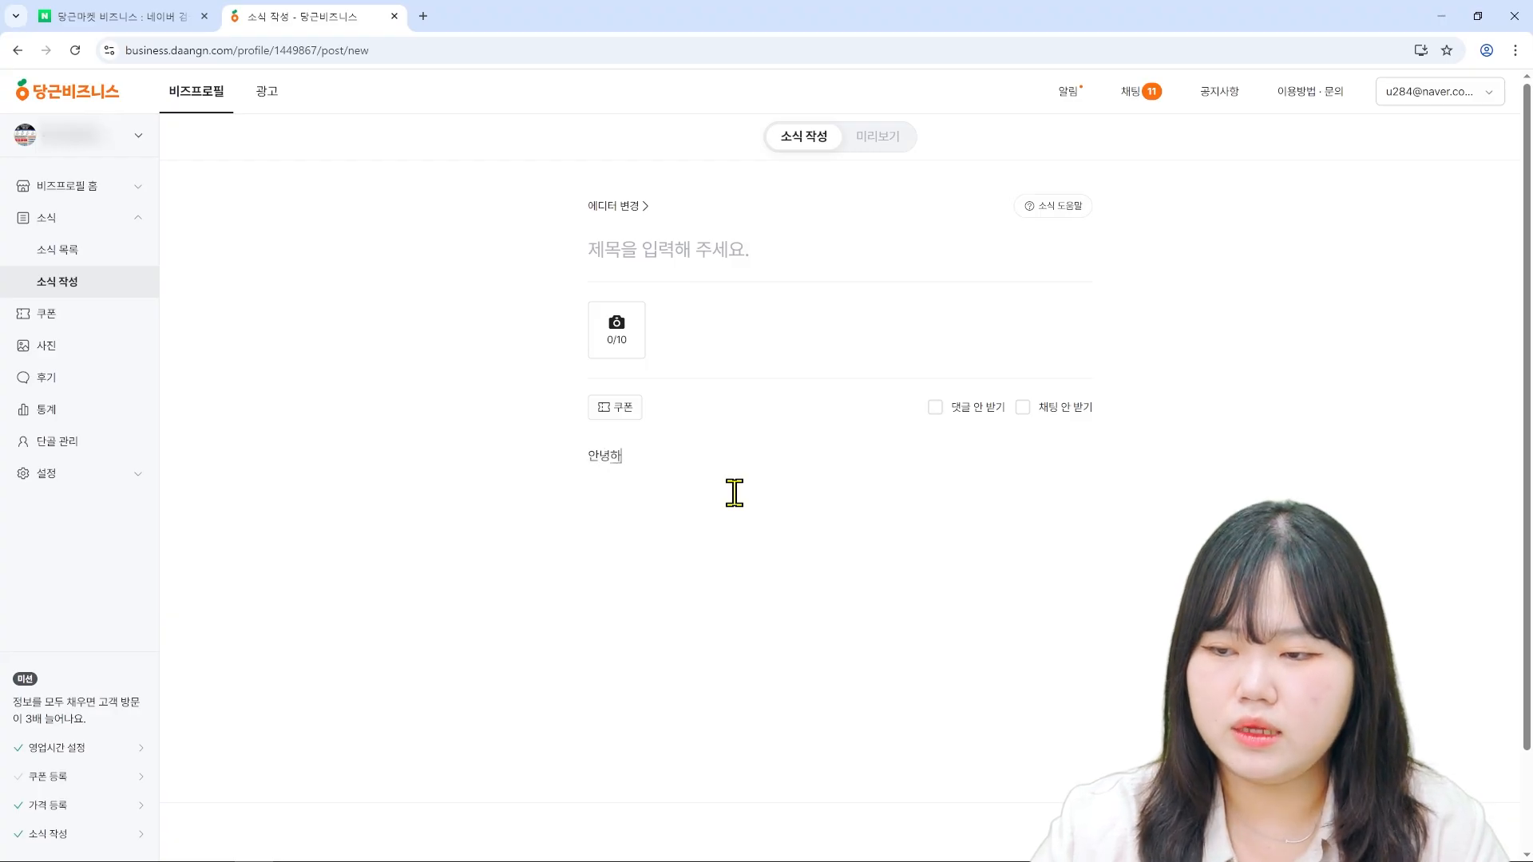
text(녕하세요 새로 오픈한 가산동 ㅗㄱ)
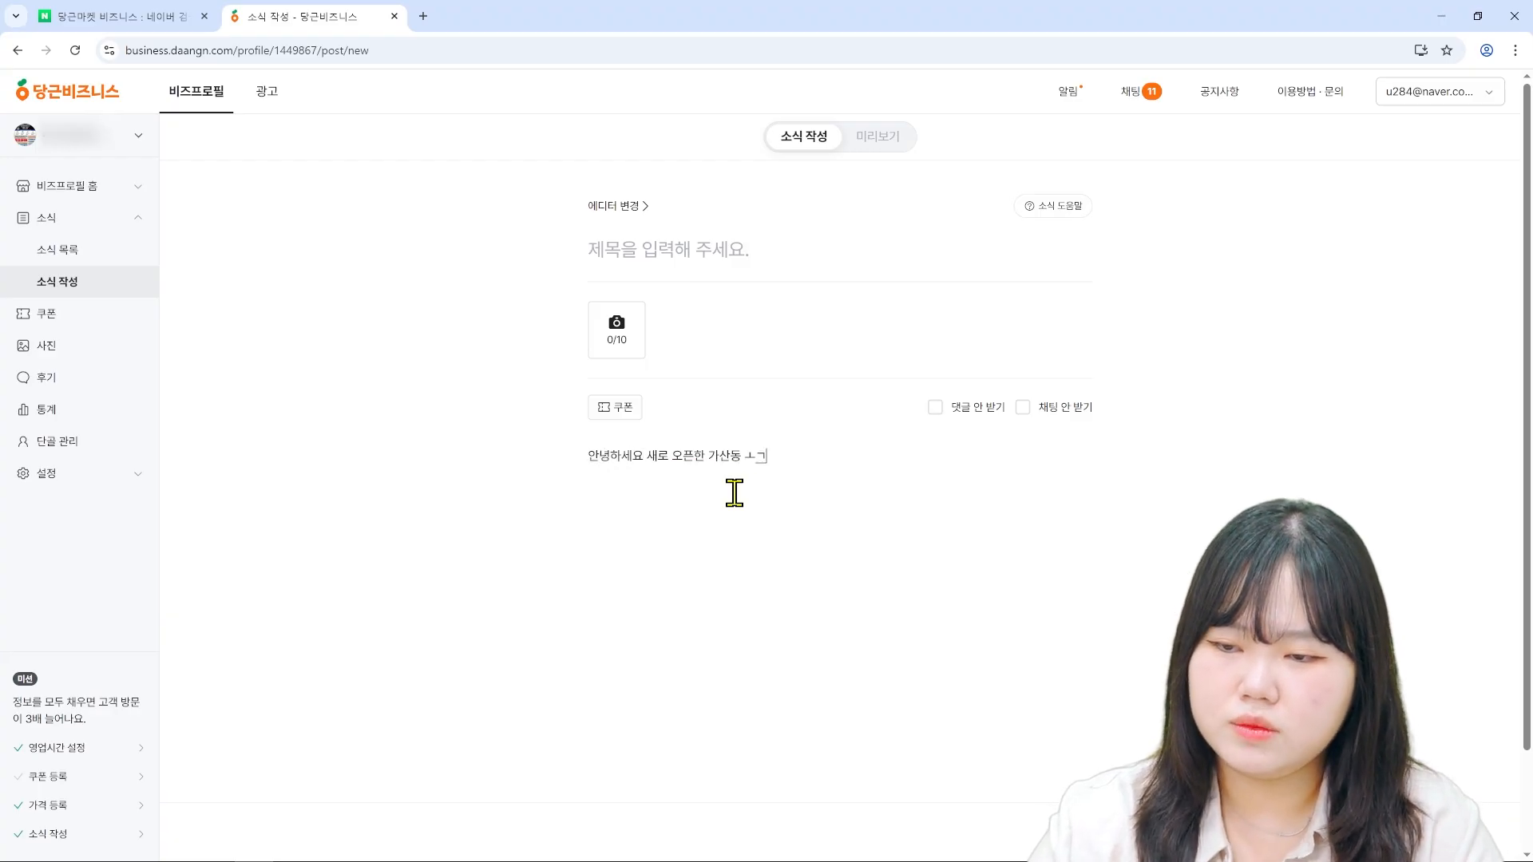
text(깃지 에이엠피엠글로벌입니다!)
key(Return)
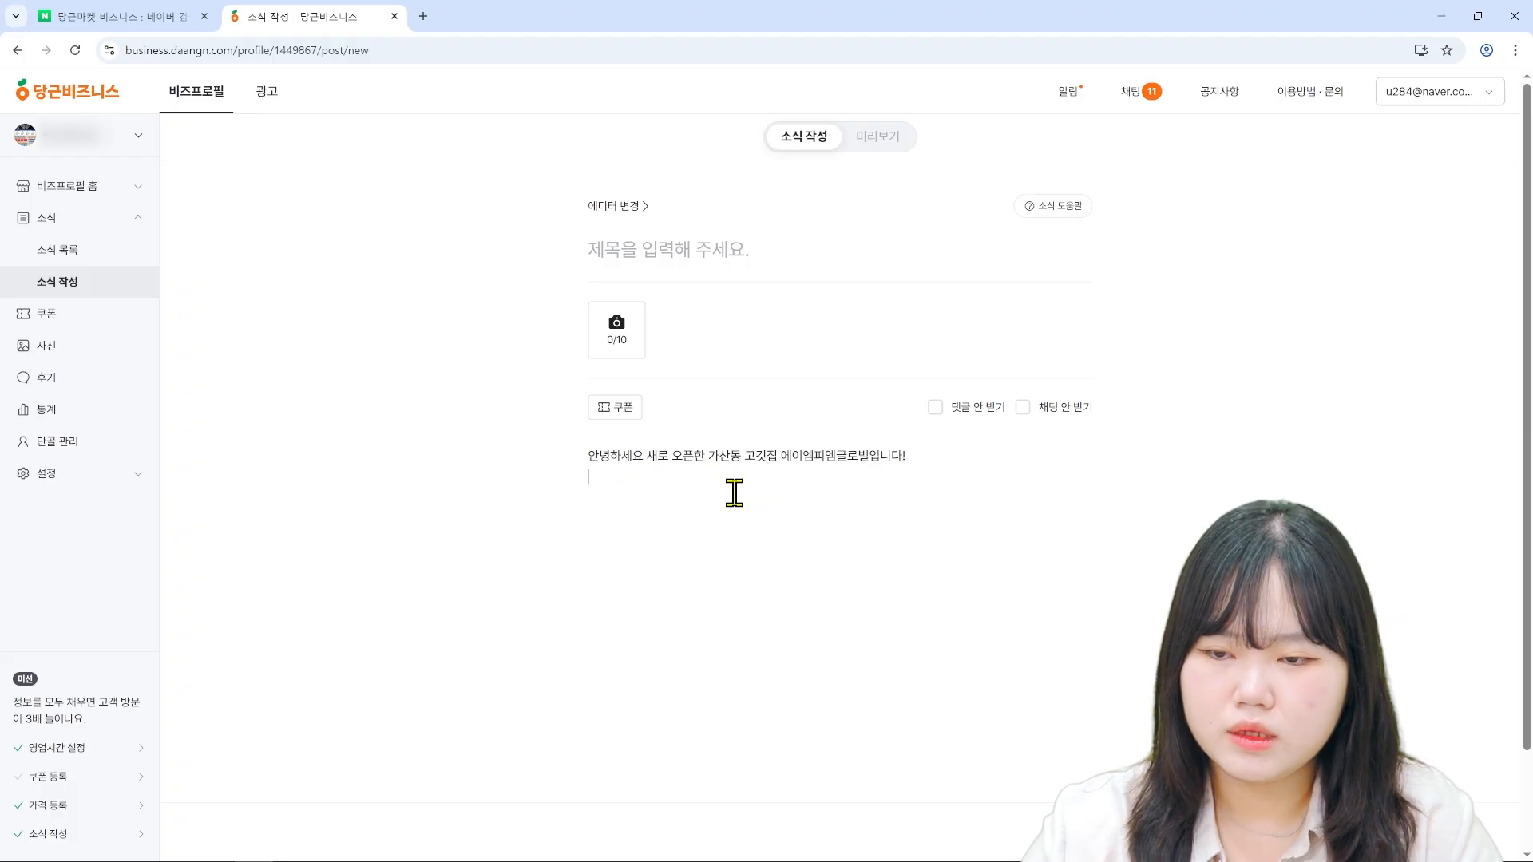
text(ㄹ챠ㅣㅓ리ㅓㅣ어ㄴ)
key(Return)
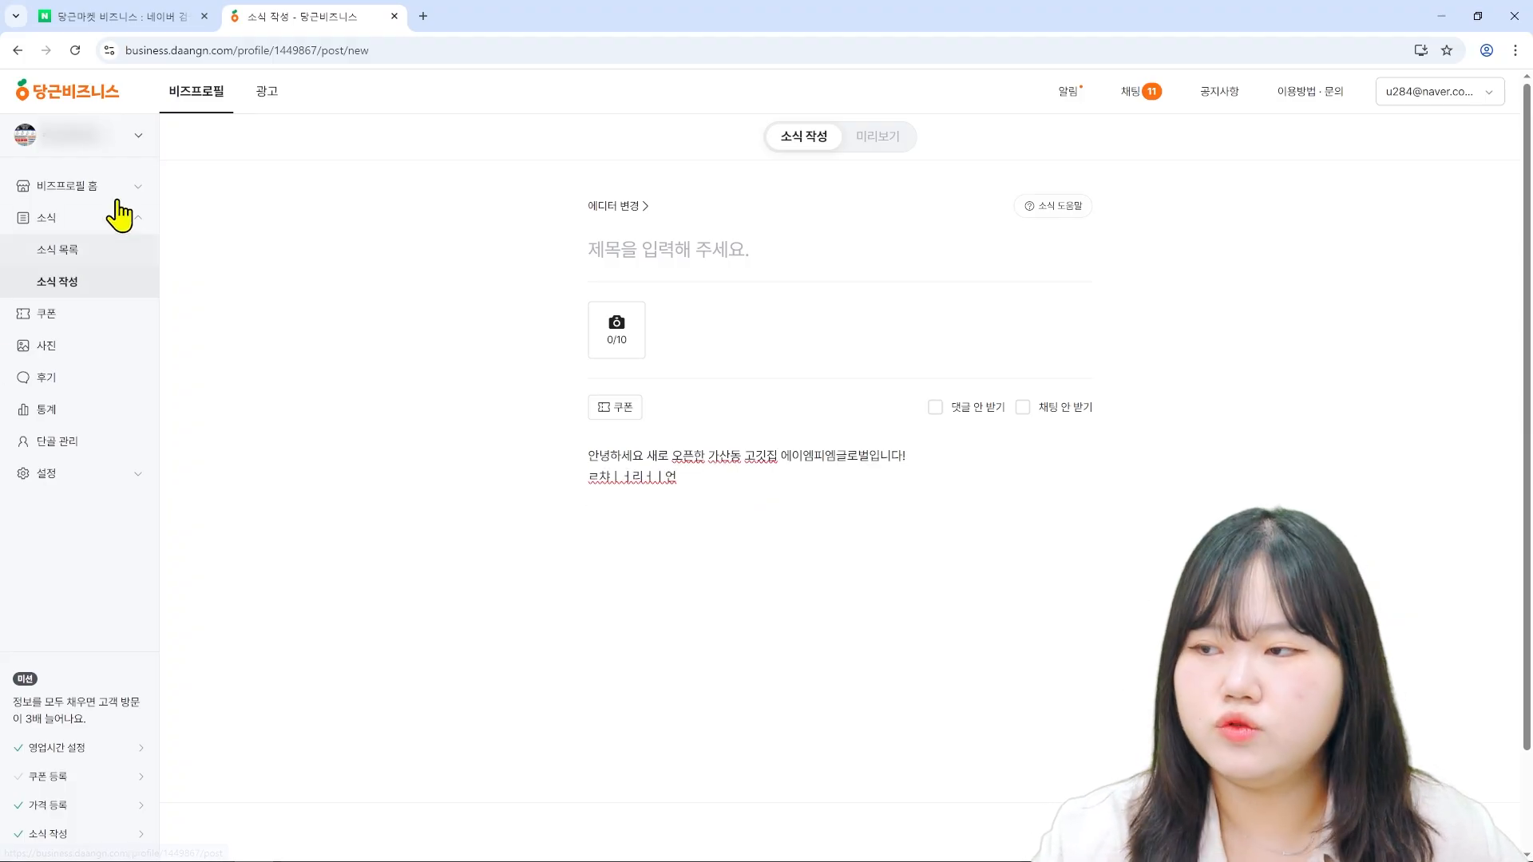
- Go to the expert-mode ad management page and create a new campaign with the goal 비즈프로필 알리기
click(264, 92)
click(837, 152)
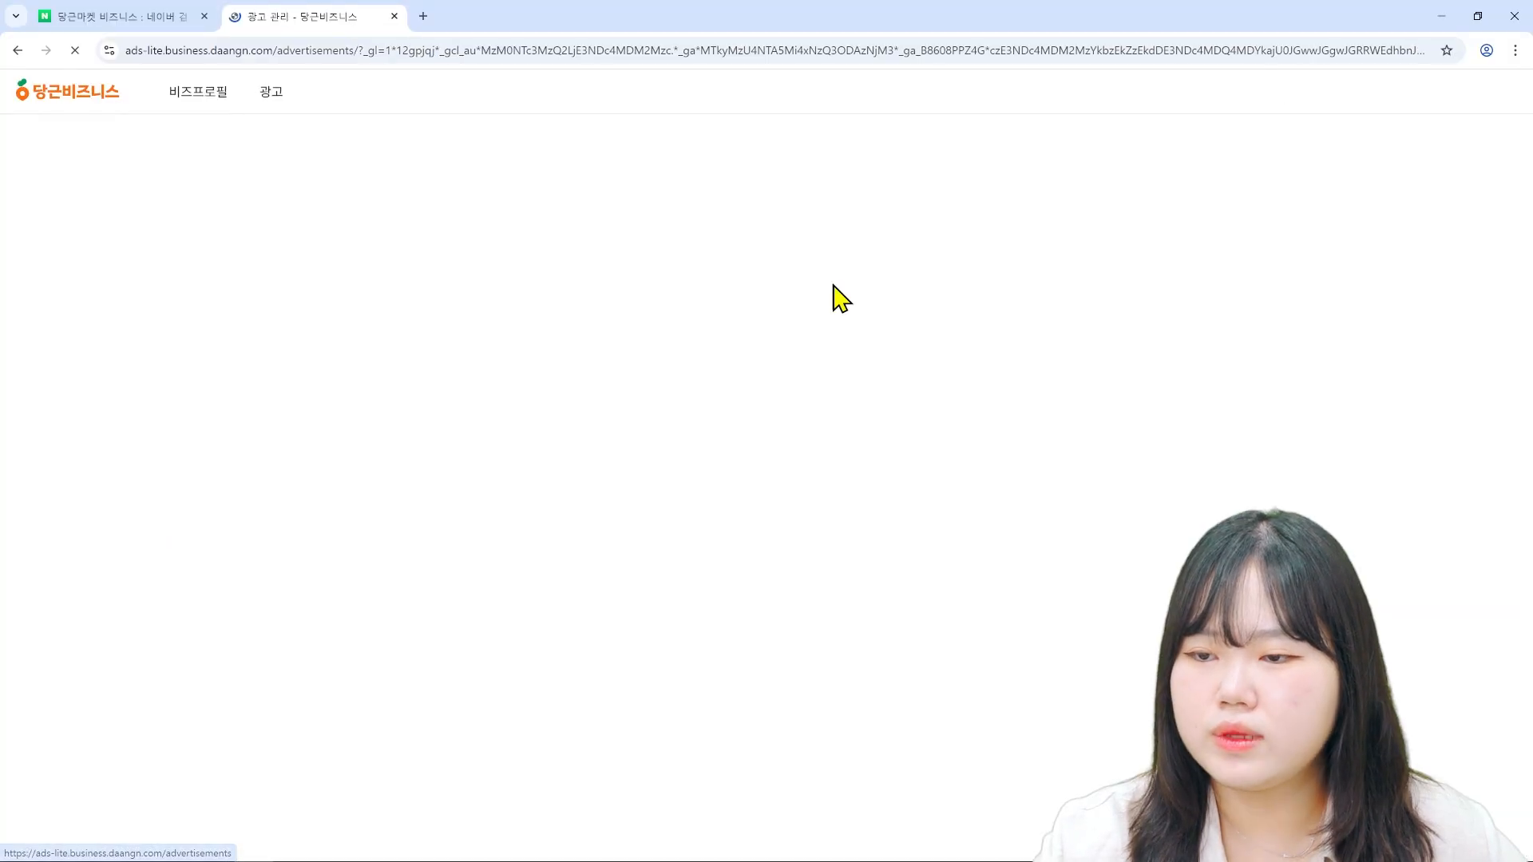
scroll(287, 495, down, 4)
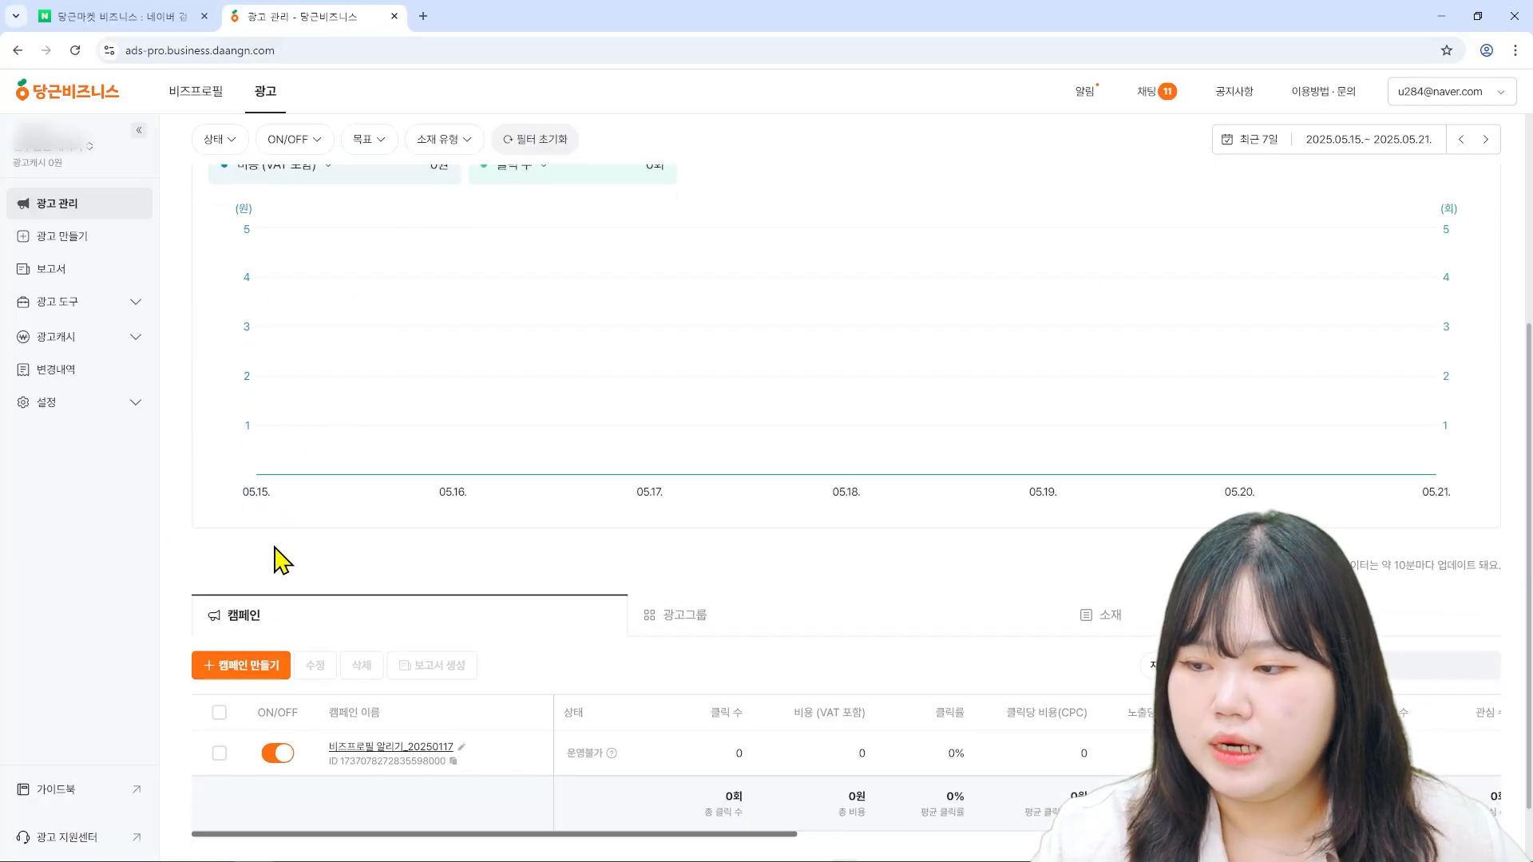
click(254, 671)
click(695, 482)
scroll(695, 481, down, 3)
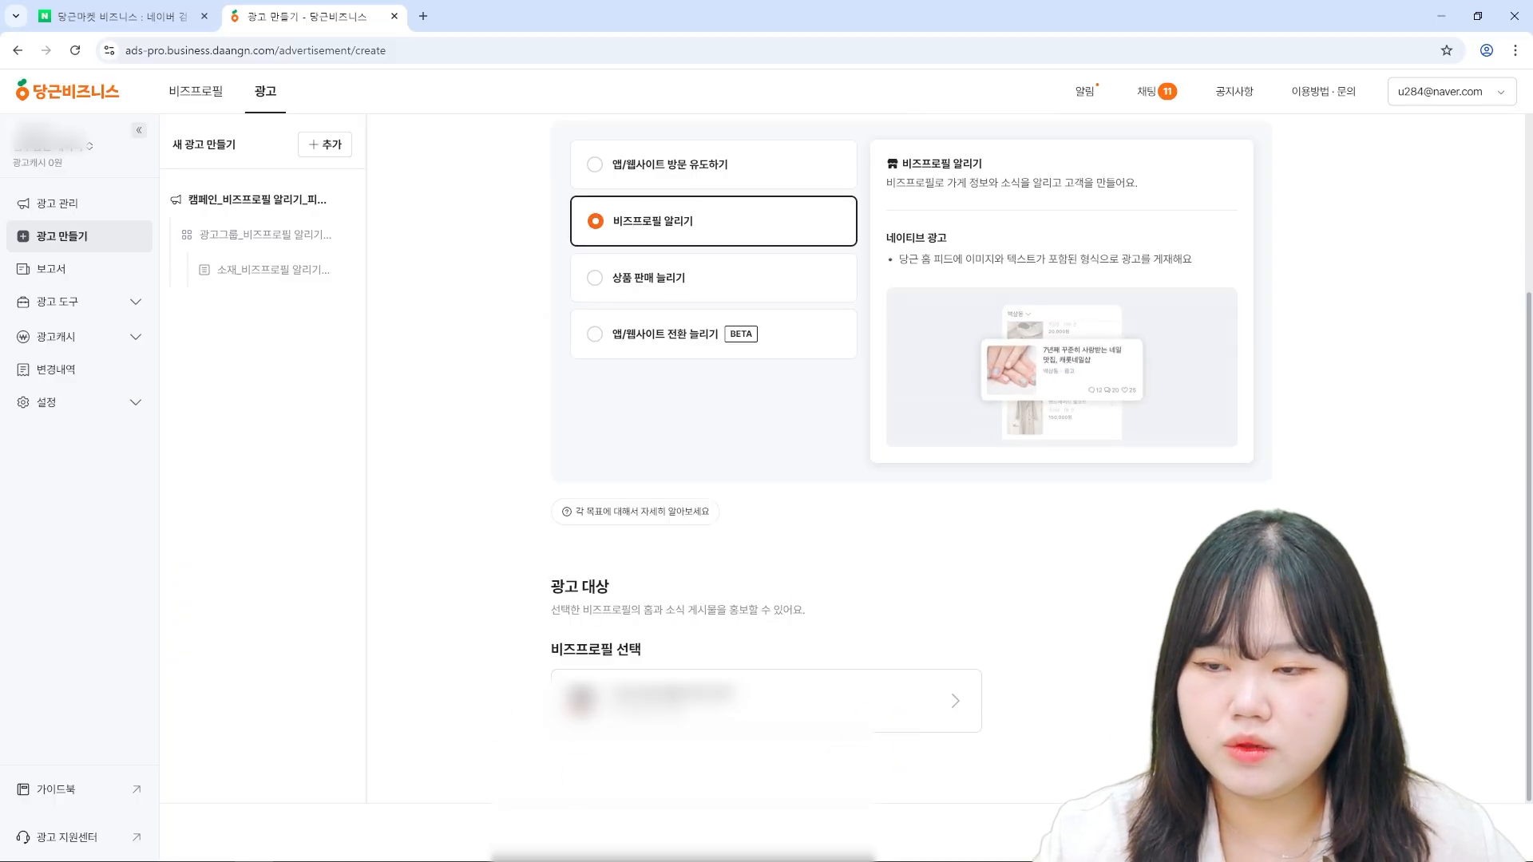
- Proceed through the campaign and ad group stages with their default settings to the creative setup (소재 만들기)
click(1198, 829)
scroll(1054, 612, down, 4)
scroll(685, 527, down, 5)
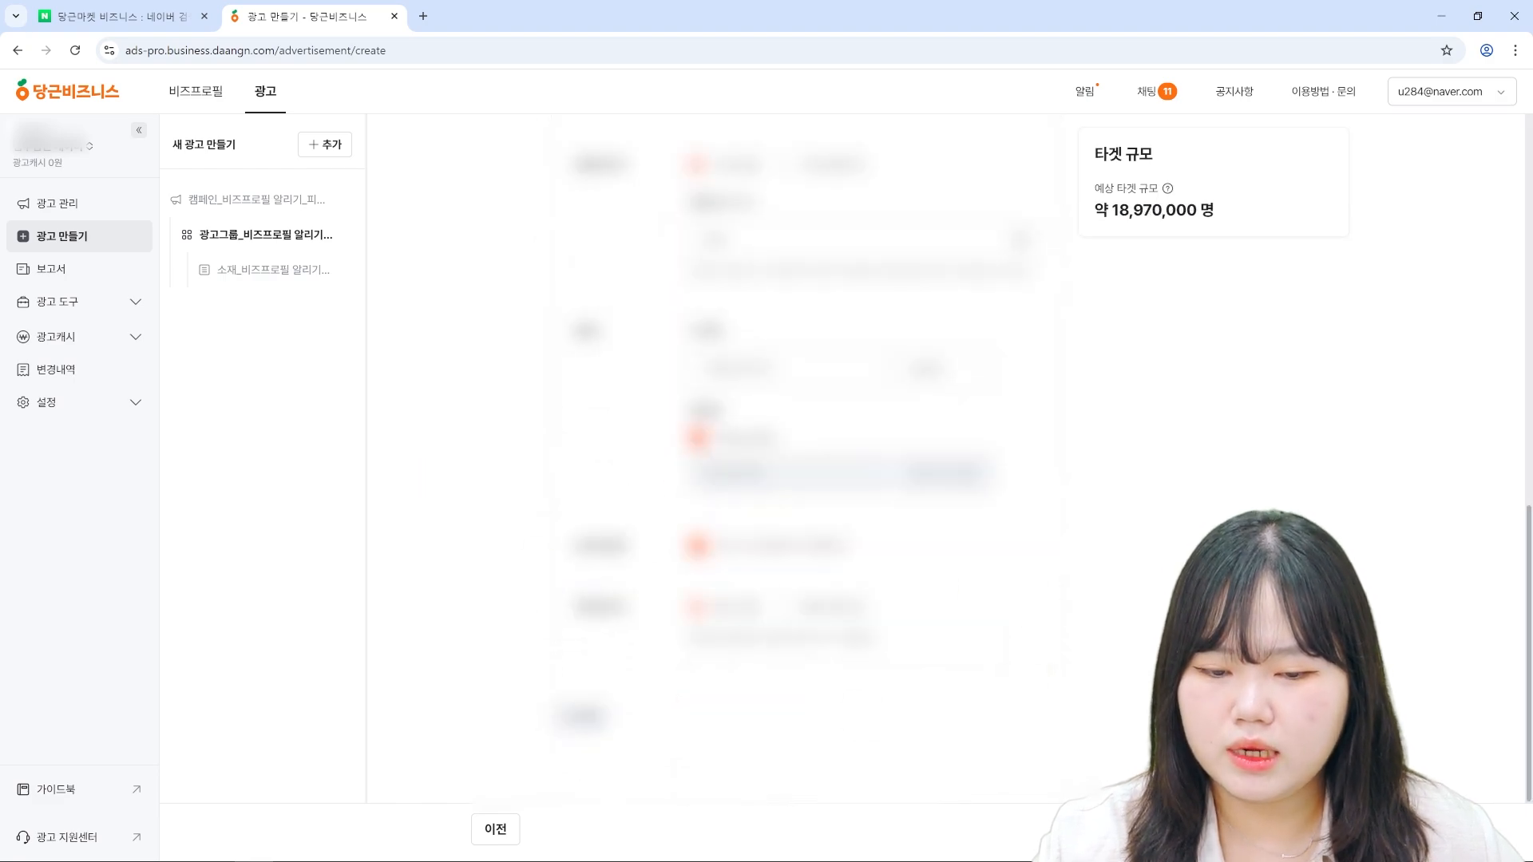
click(1198, 829)
scroll(962, 563, down, 4)
scroll(961, 563, up, 4)
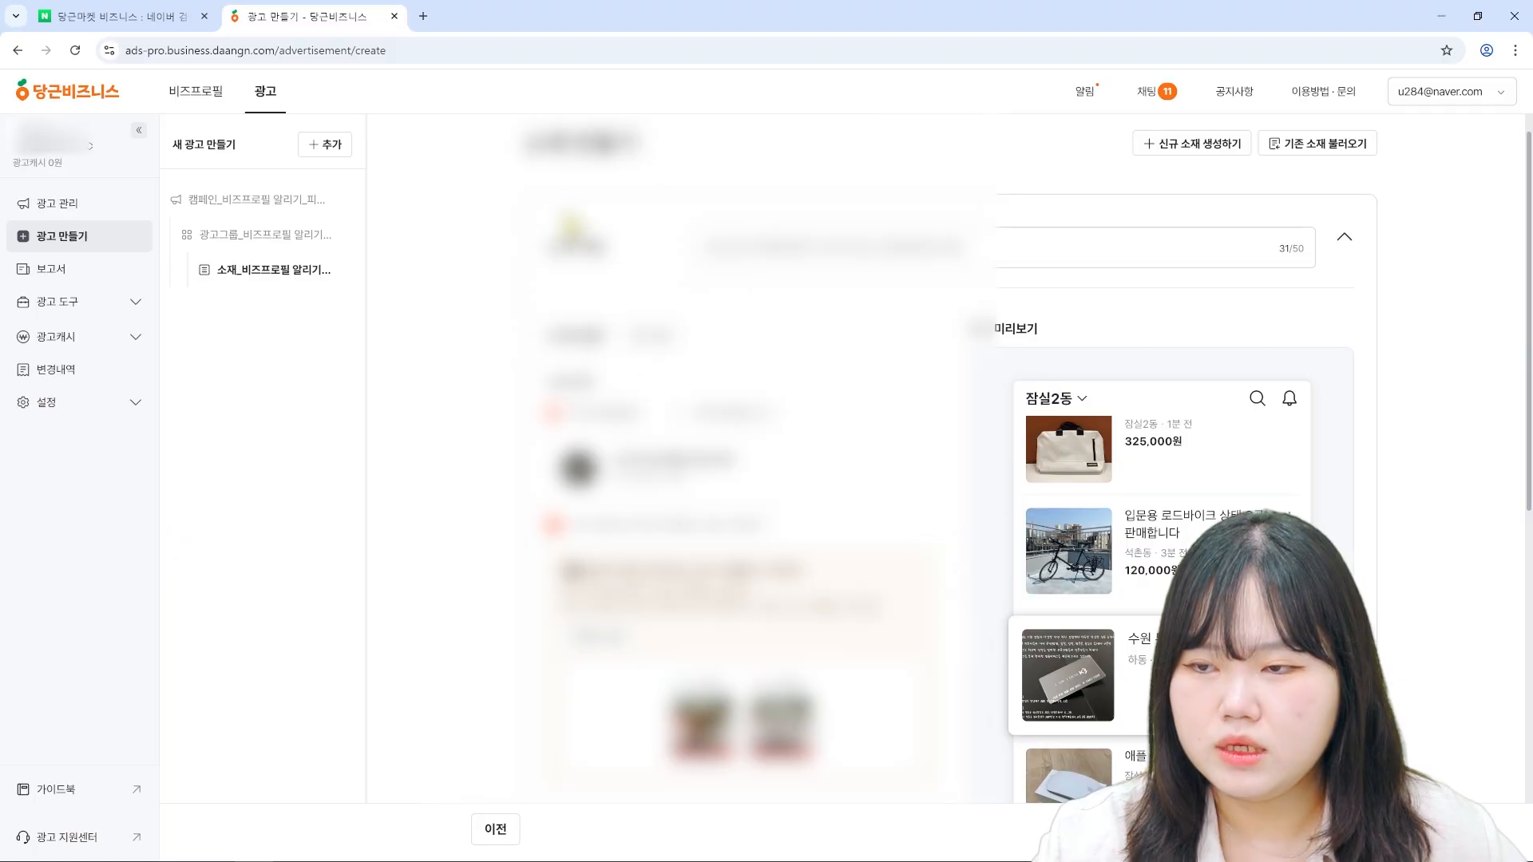
scroll(673, 434, down, 1)
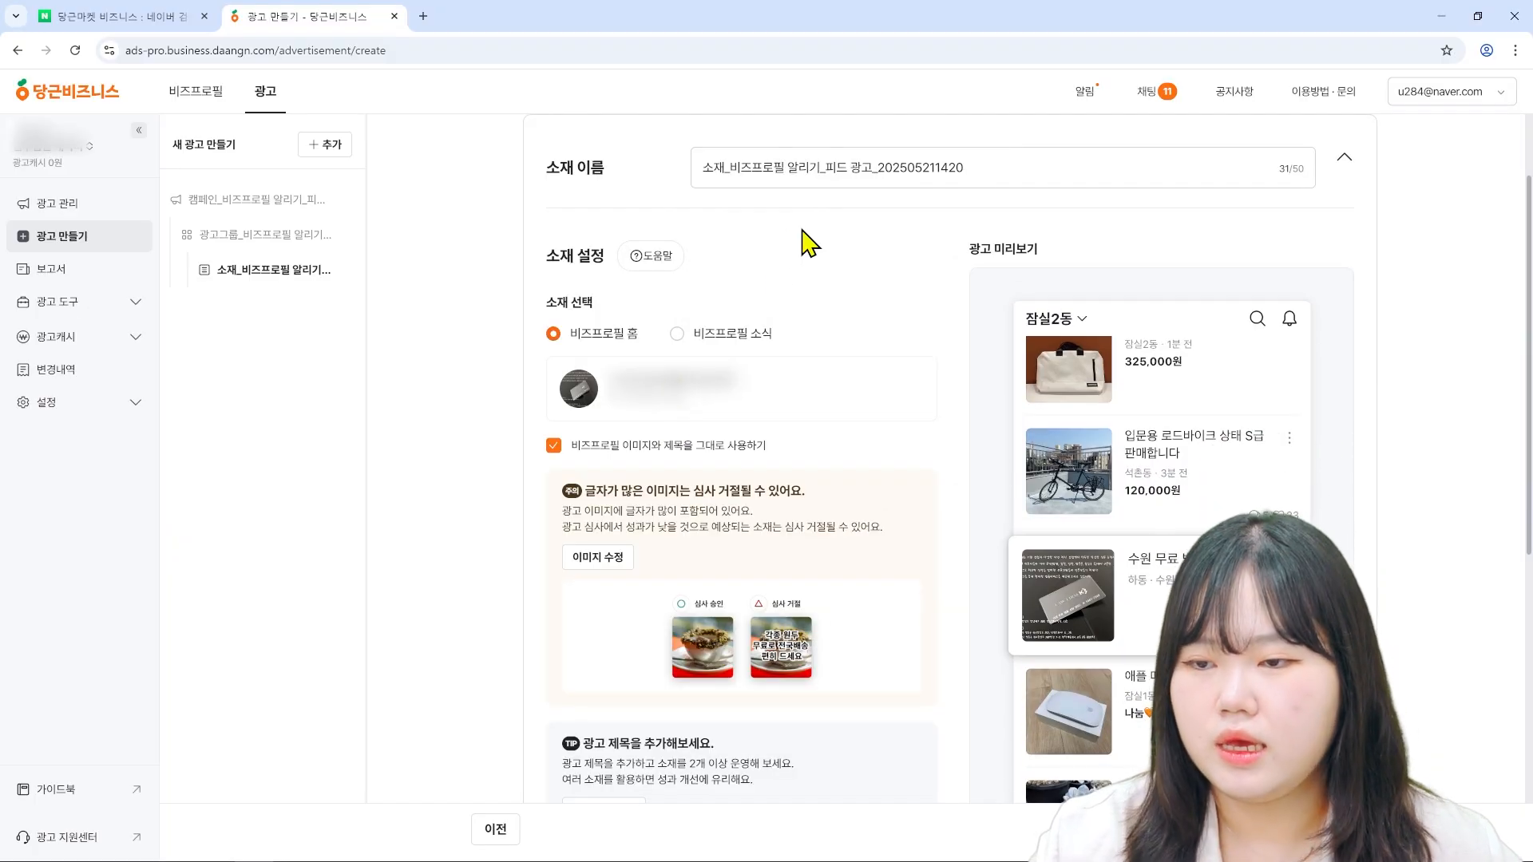
- Set the creative source to 비즈프로필 소식, review the list of selectable news posts and close it without choosing one
click(735, 334)
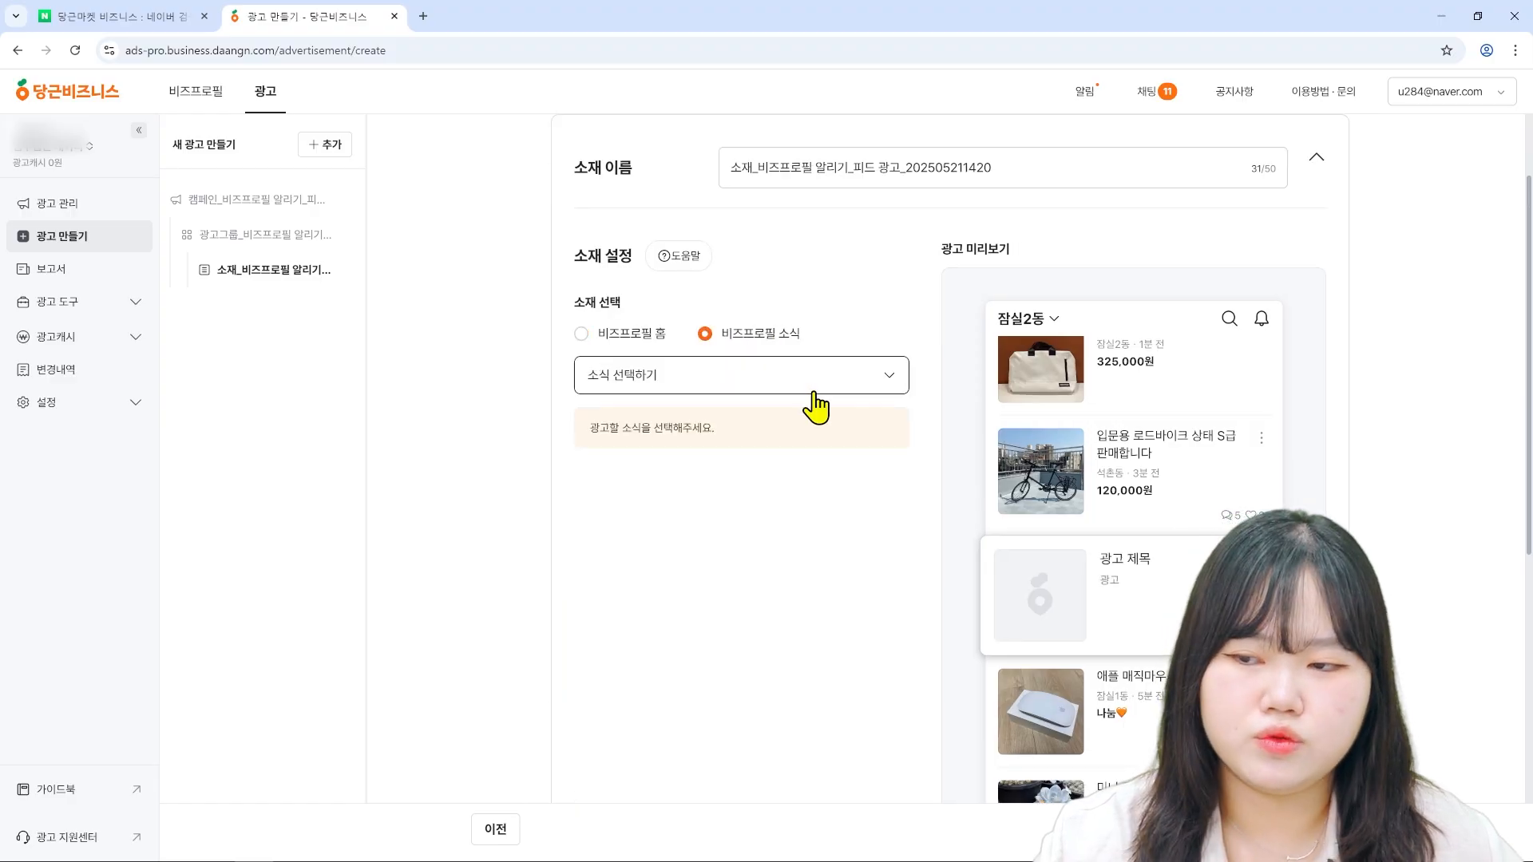
click(814, 386)
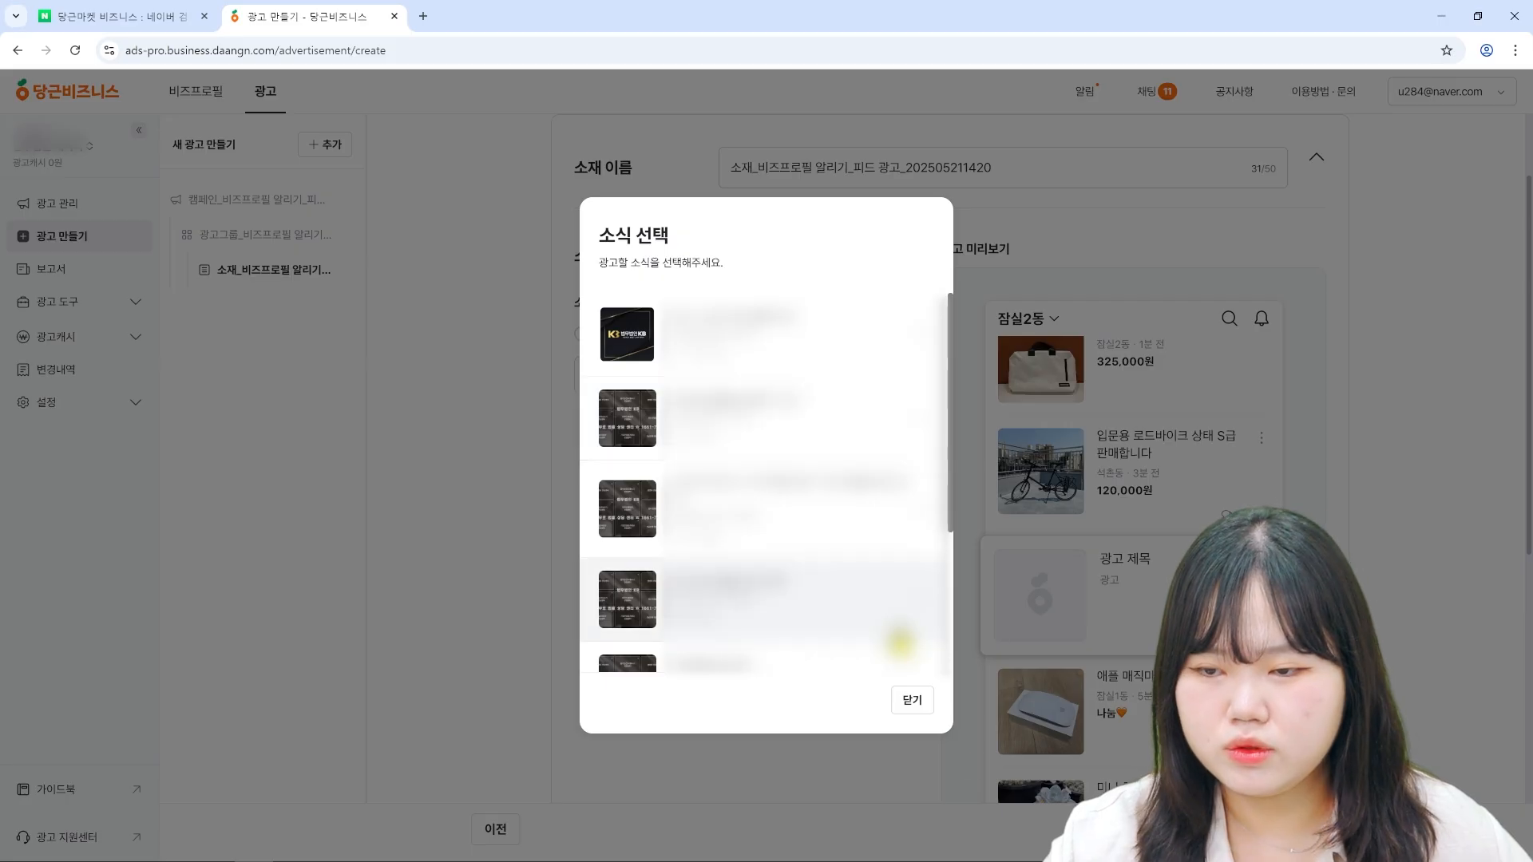
click(911, 701)
scroll(918, 670, down, 2)
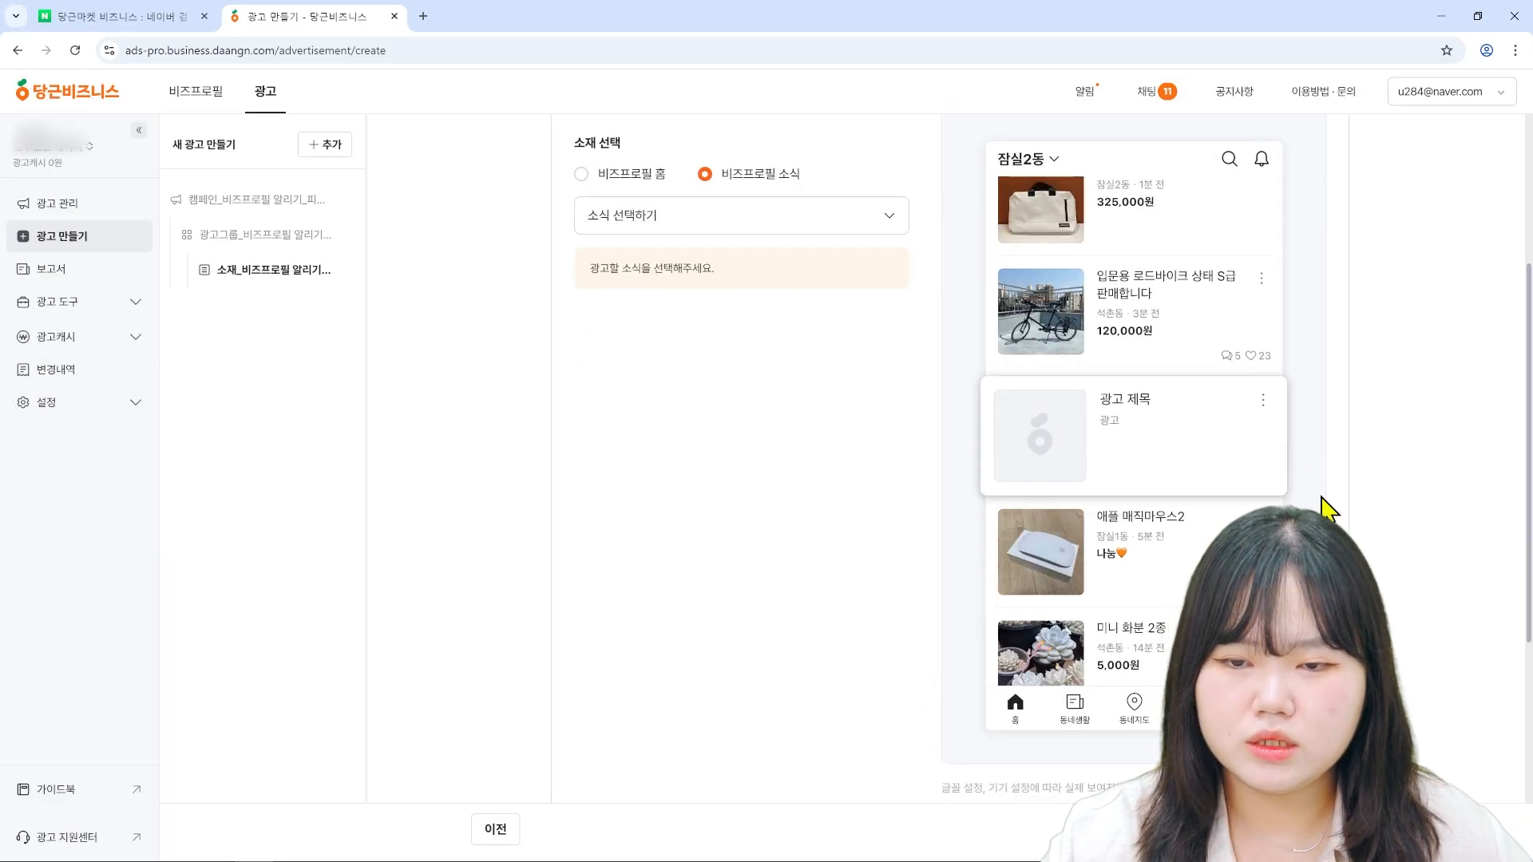
scroll(927, 479, up, 3)
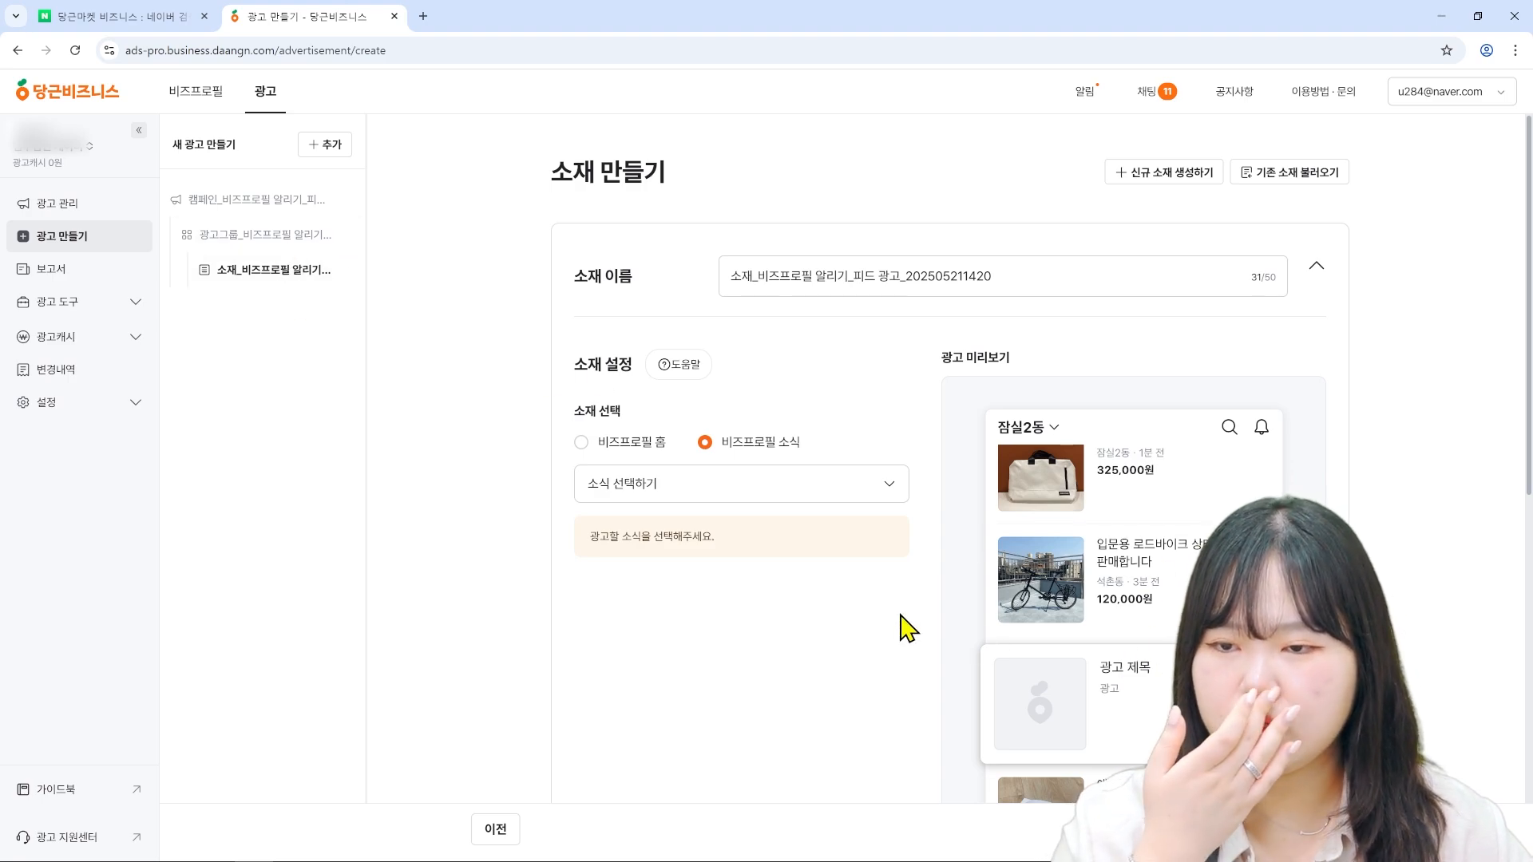
- Return to the campaign settings and change the campaign goal to 상품 판매 늘리기, accepting the reset of dependent settings
click(242, 206)
click(793, 535)
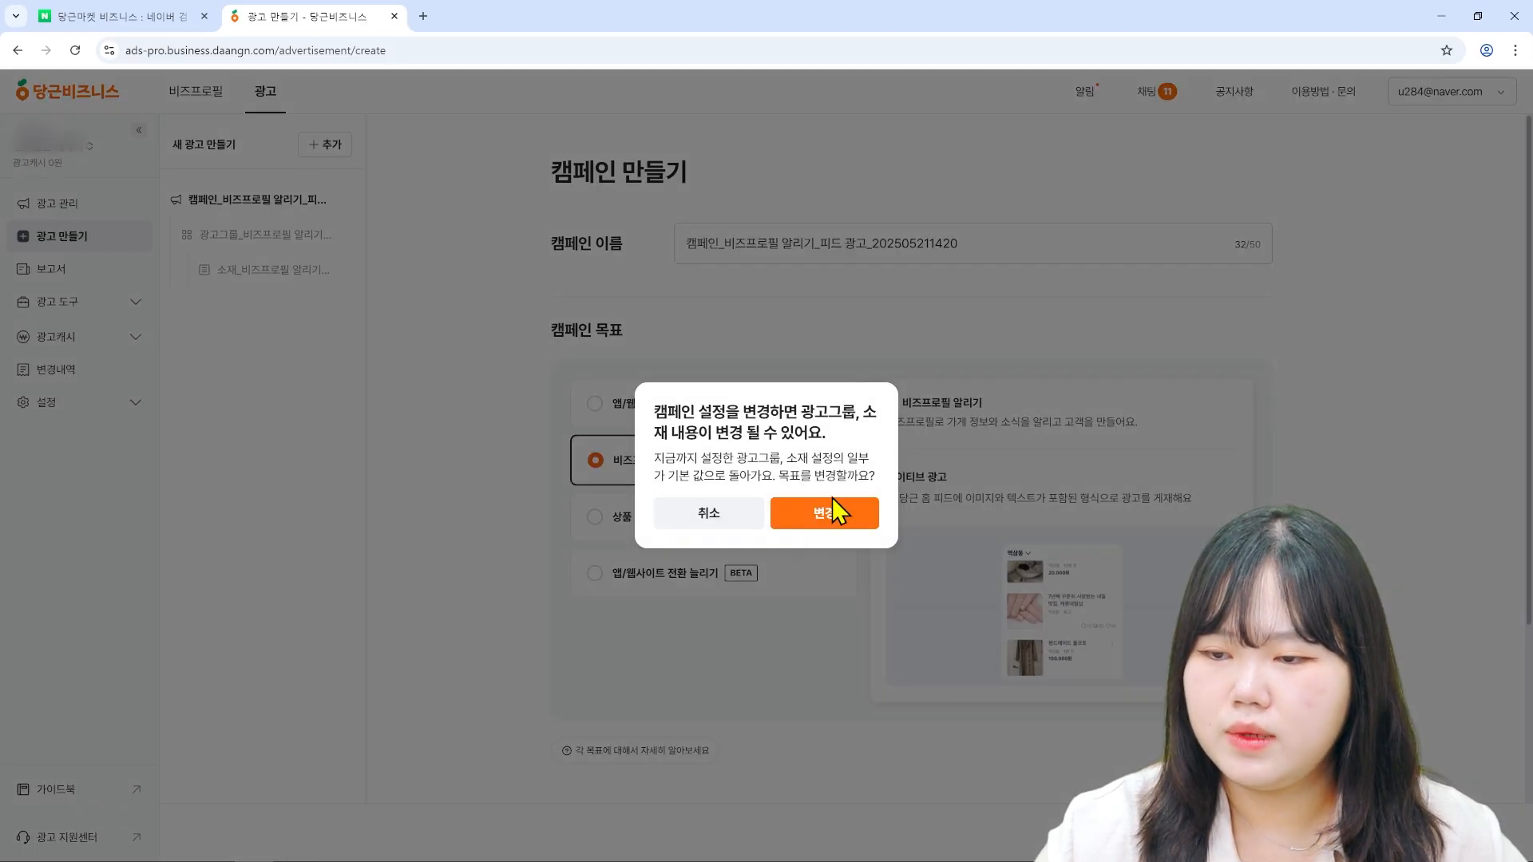
click(834, 518)
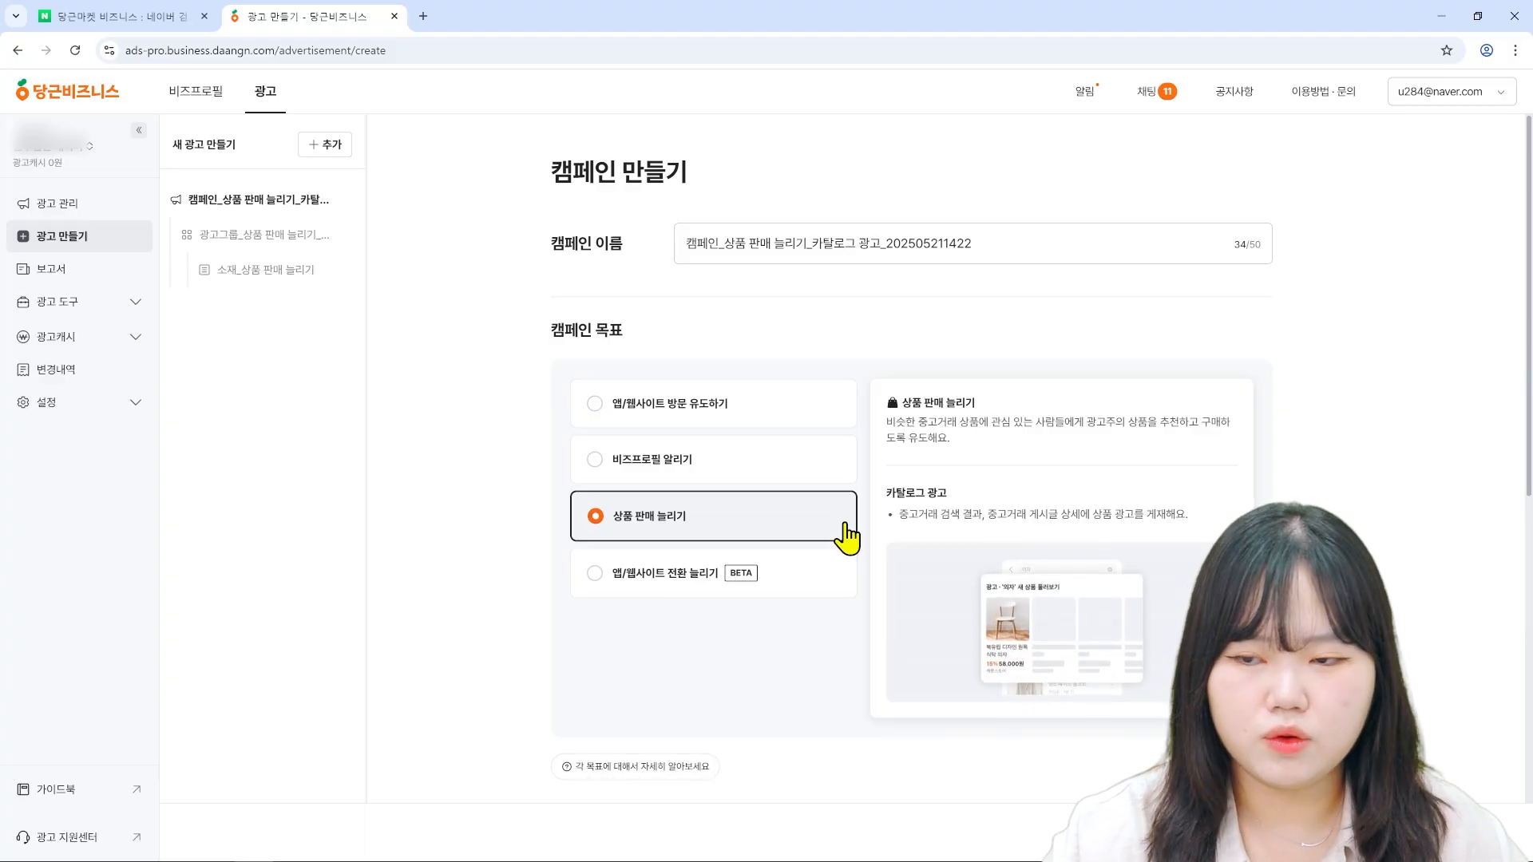
- Set conversion tracking to 전환 추적 코드를 연동하지 않아요, then check the catalog selection (카탈로그 선택) and close it
scroll(846, 535, down, 7)
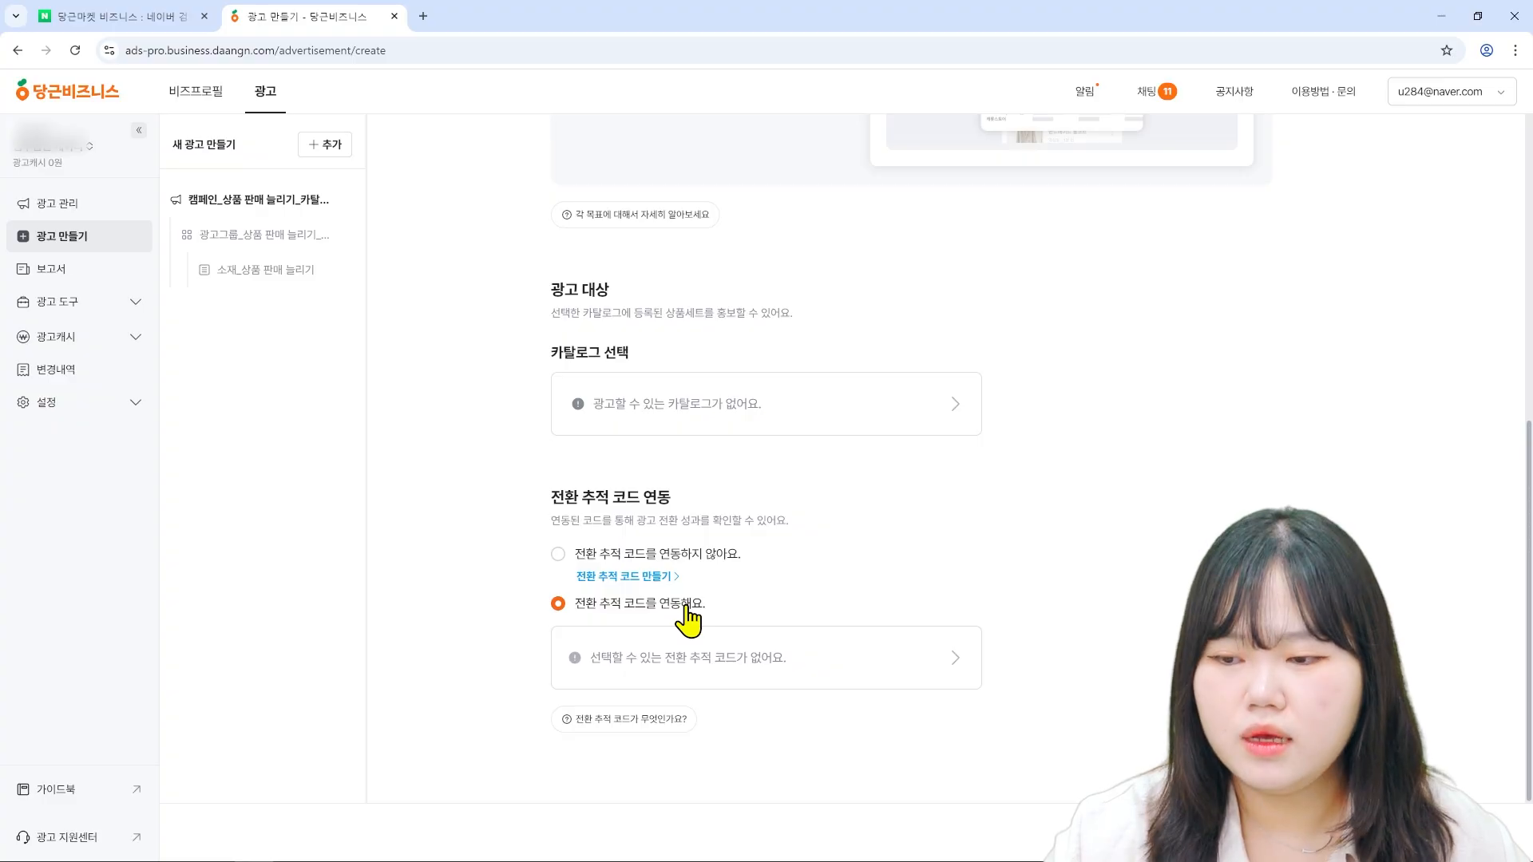
click(725, 557)
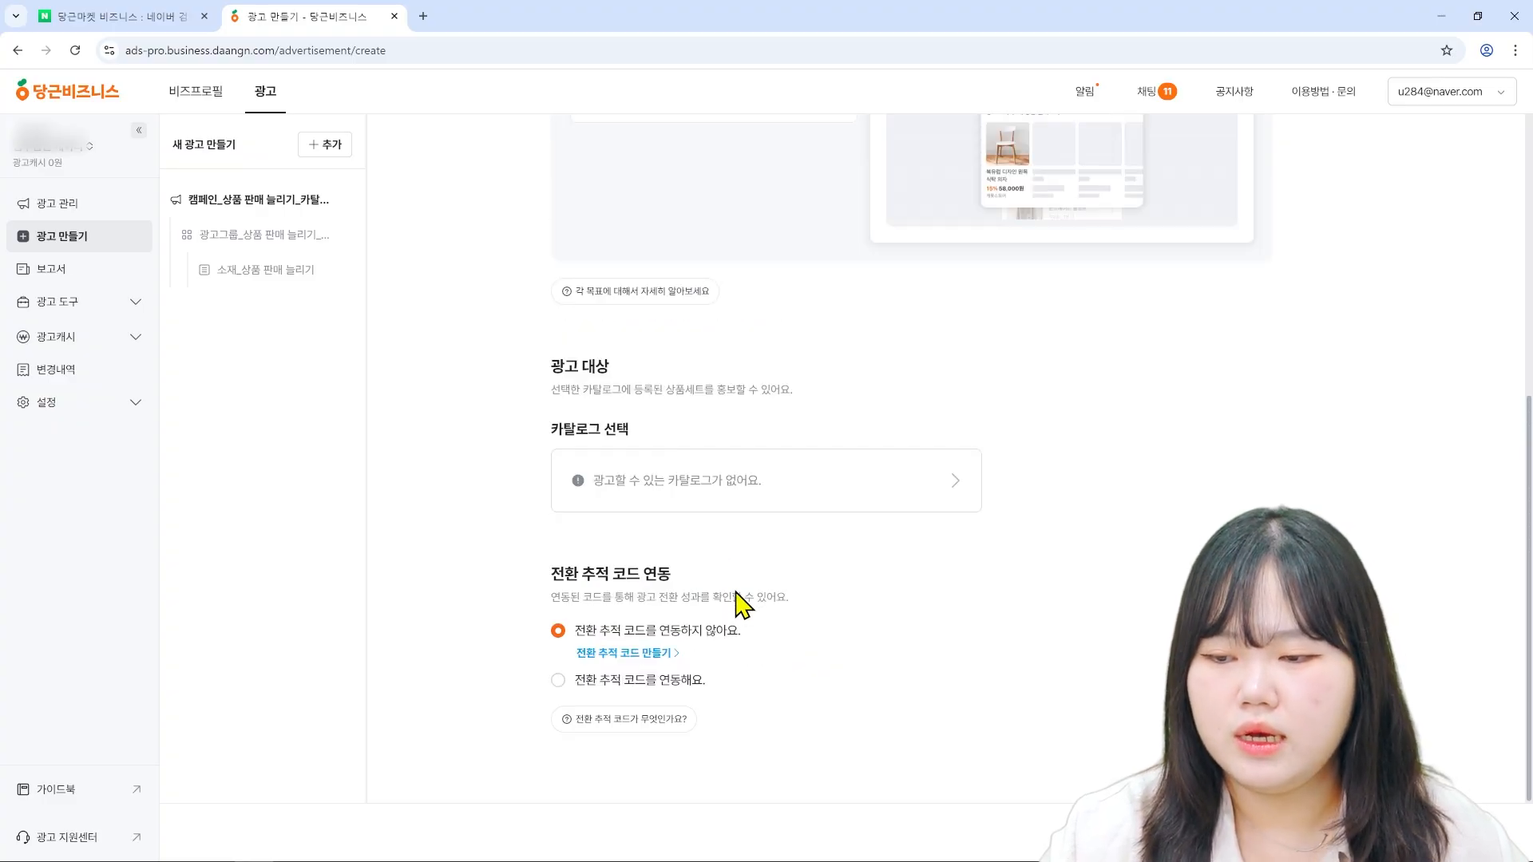
click(776, 505)
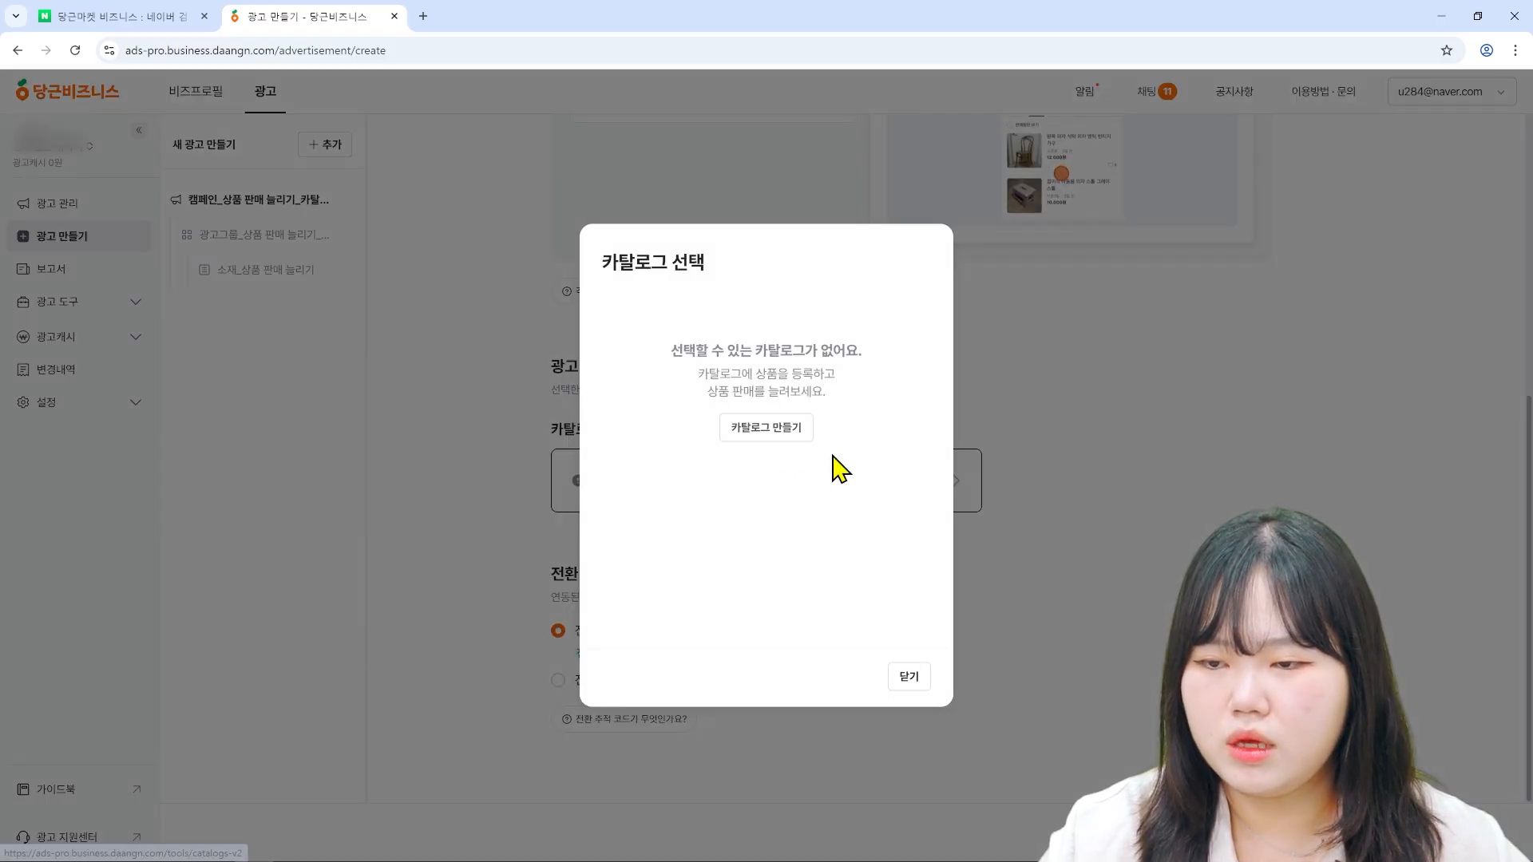
click(915, 680)
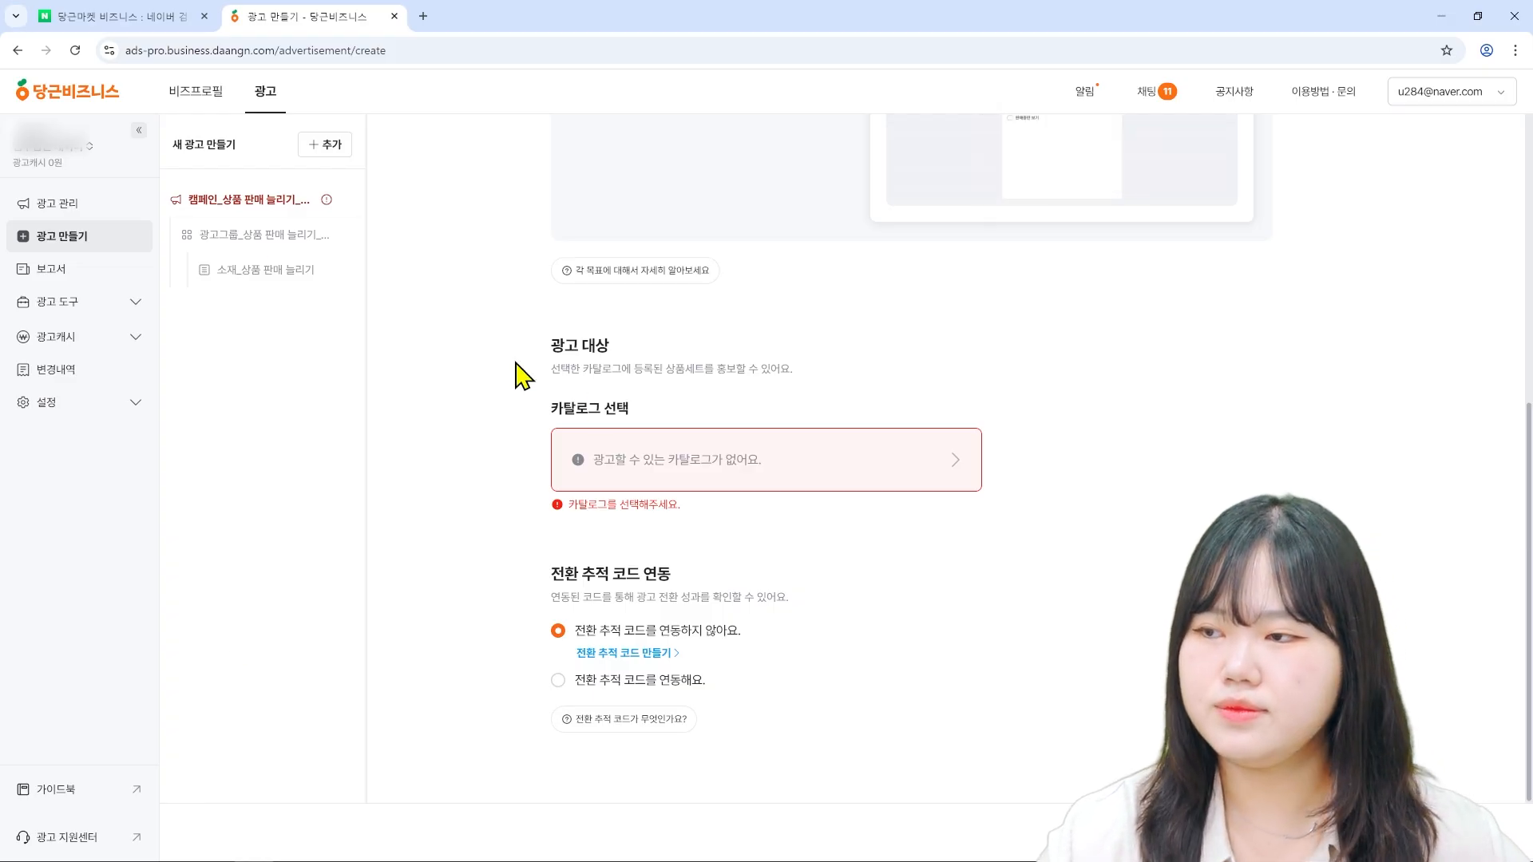
scroll(591, 404, up, 6)
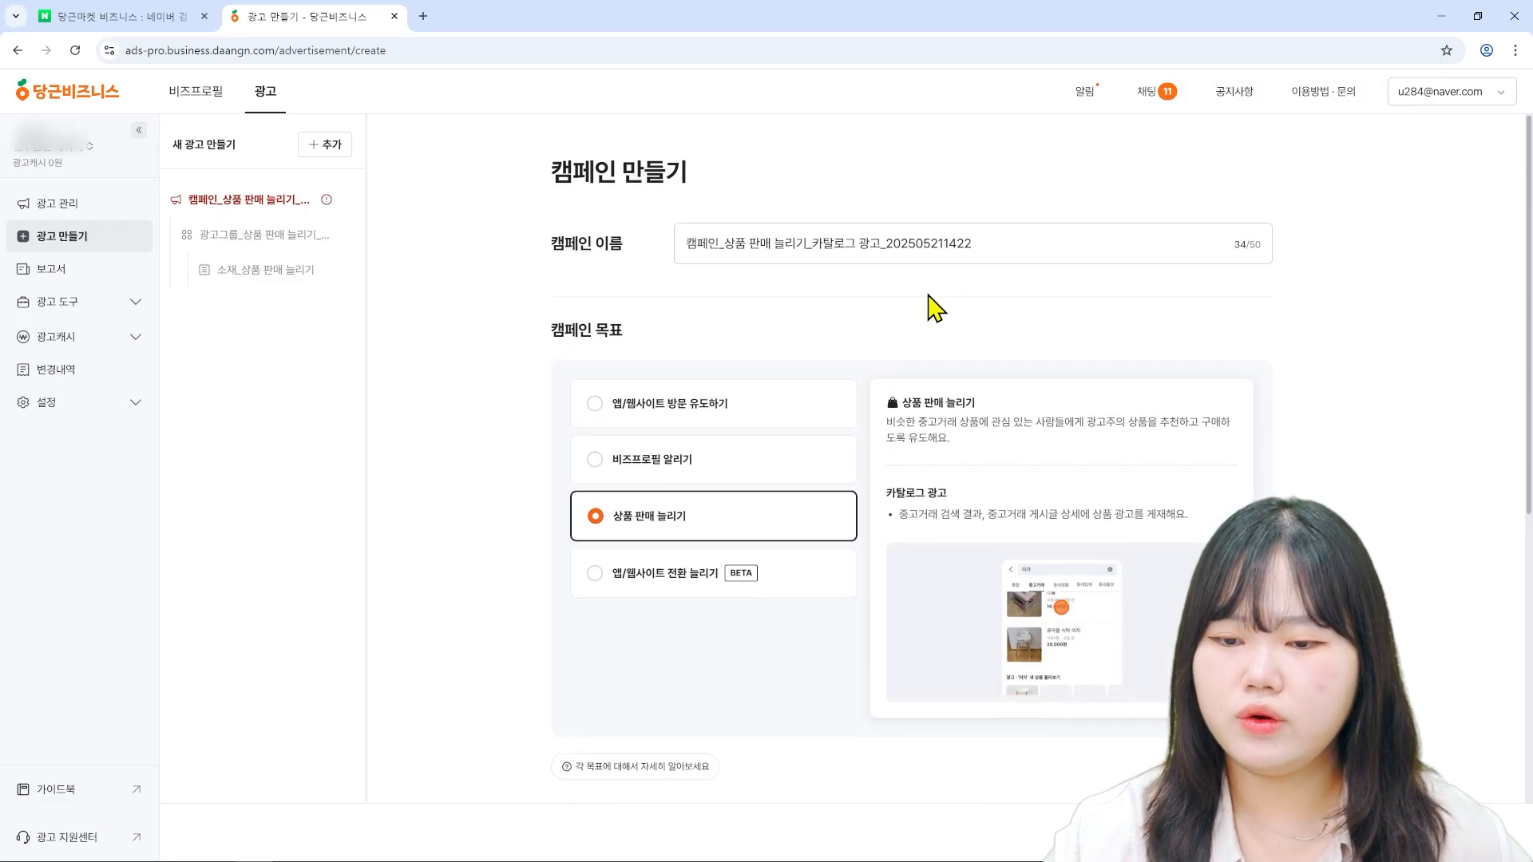